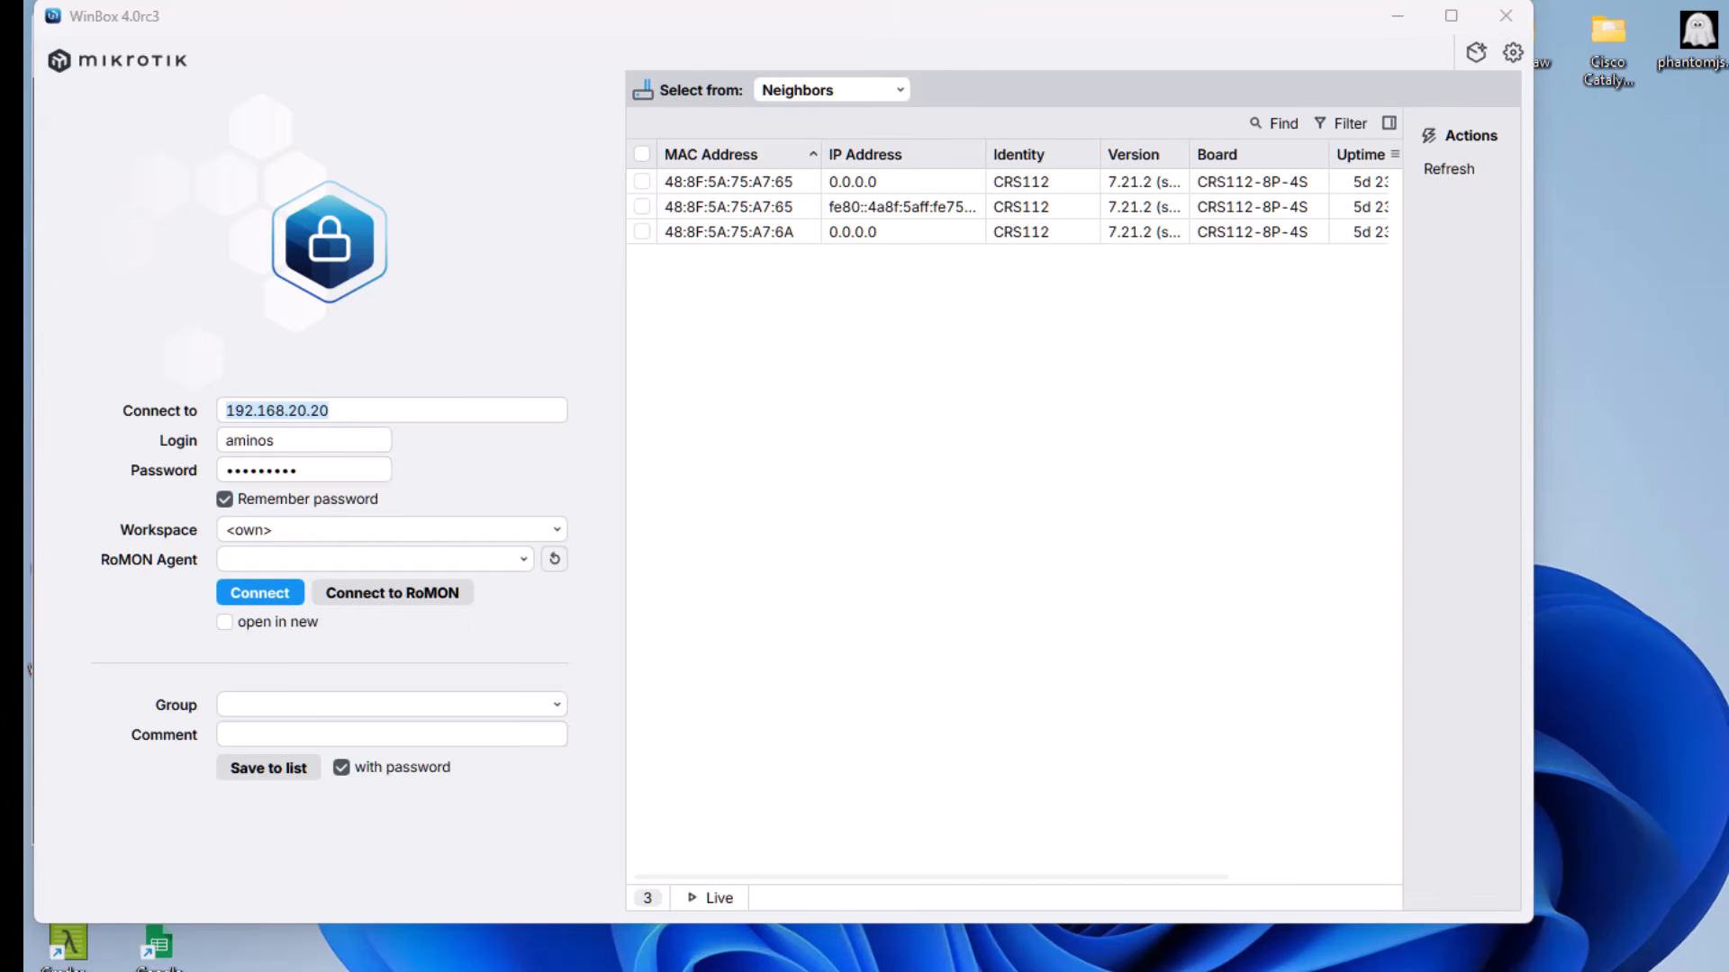
- Switch to the Linux Mint VM's terminal and ping 8.8.8.8, stopping after a few replies
{"action": "left_click", "coordinate": [1398, 15]}
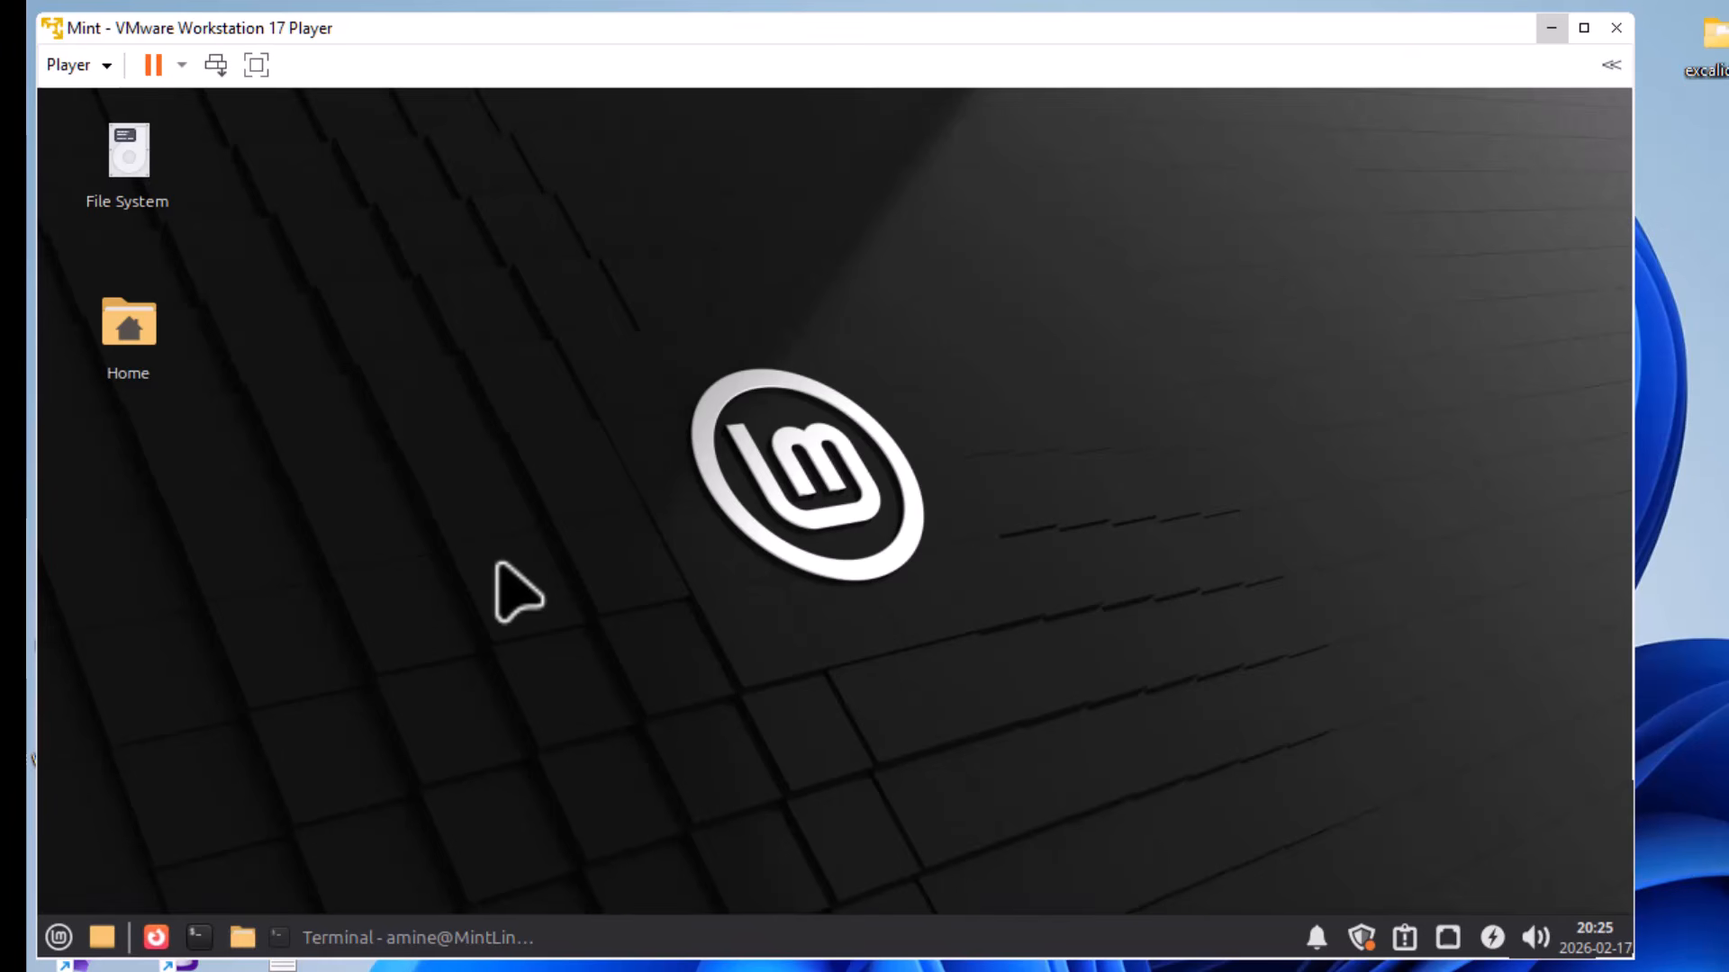
{"action": "left_click", "coordinate": [457, 938]}
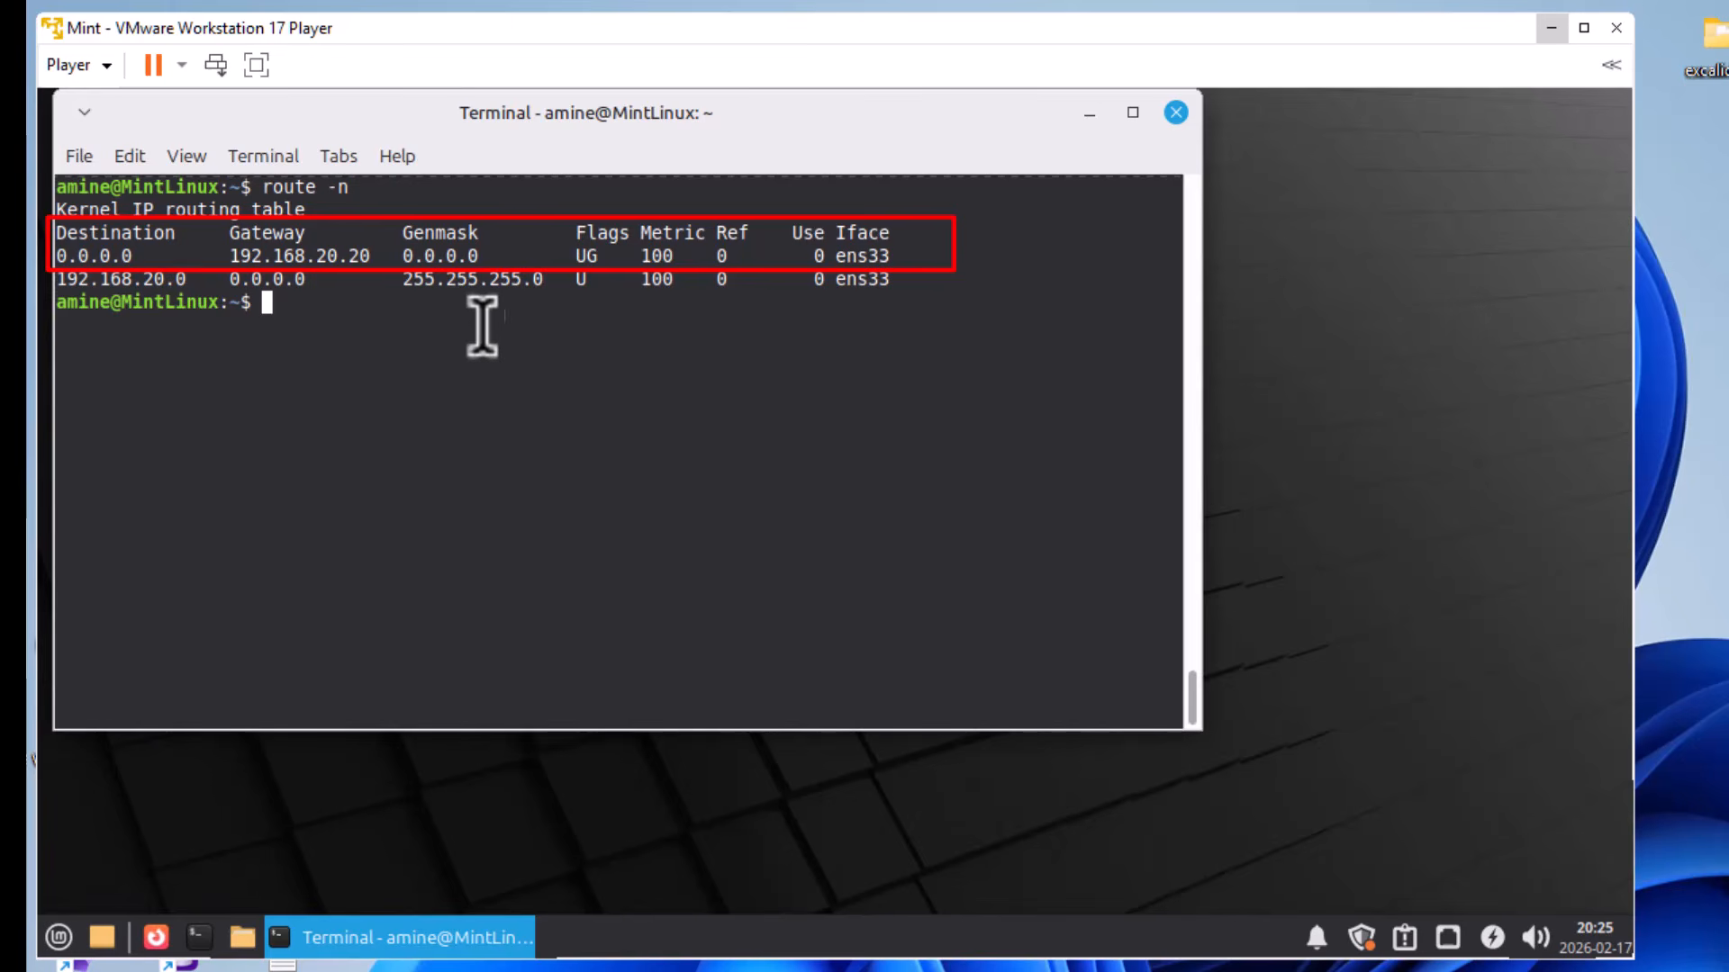
{"action": "type", "text": "ping 8.8.8.8"}
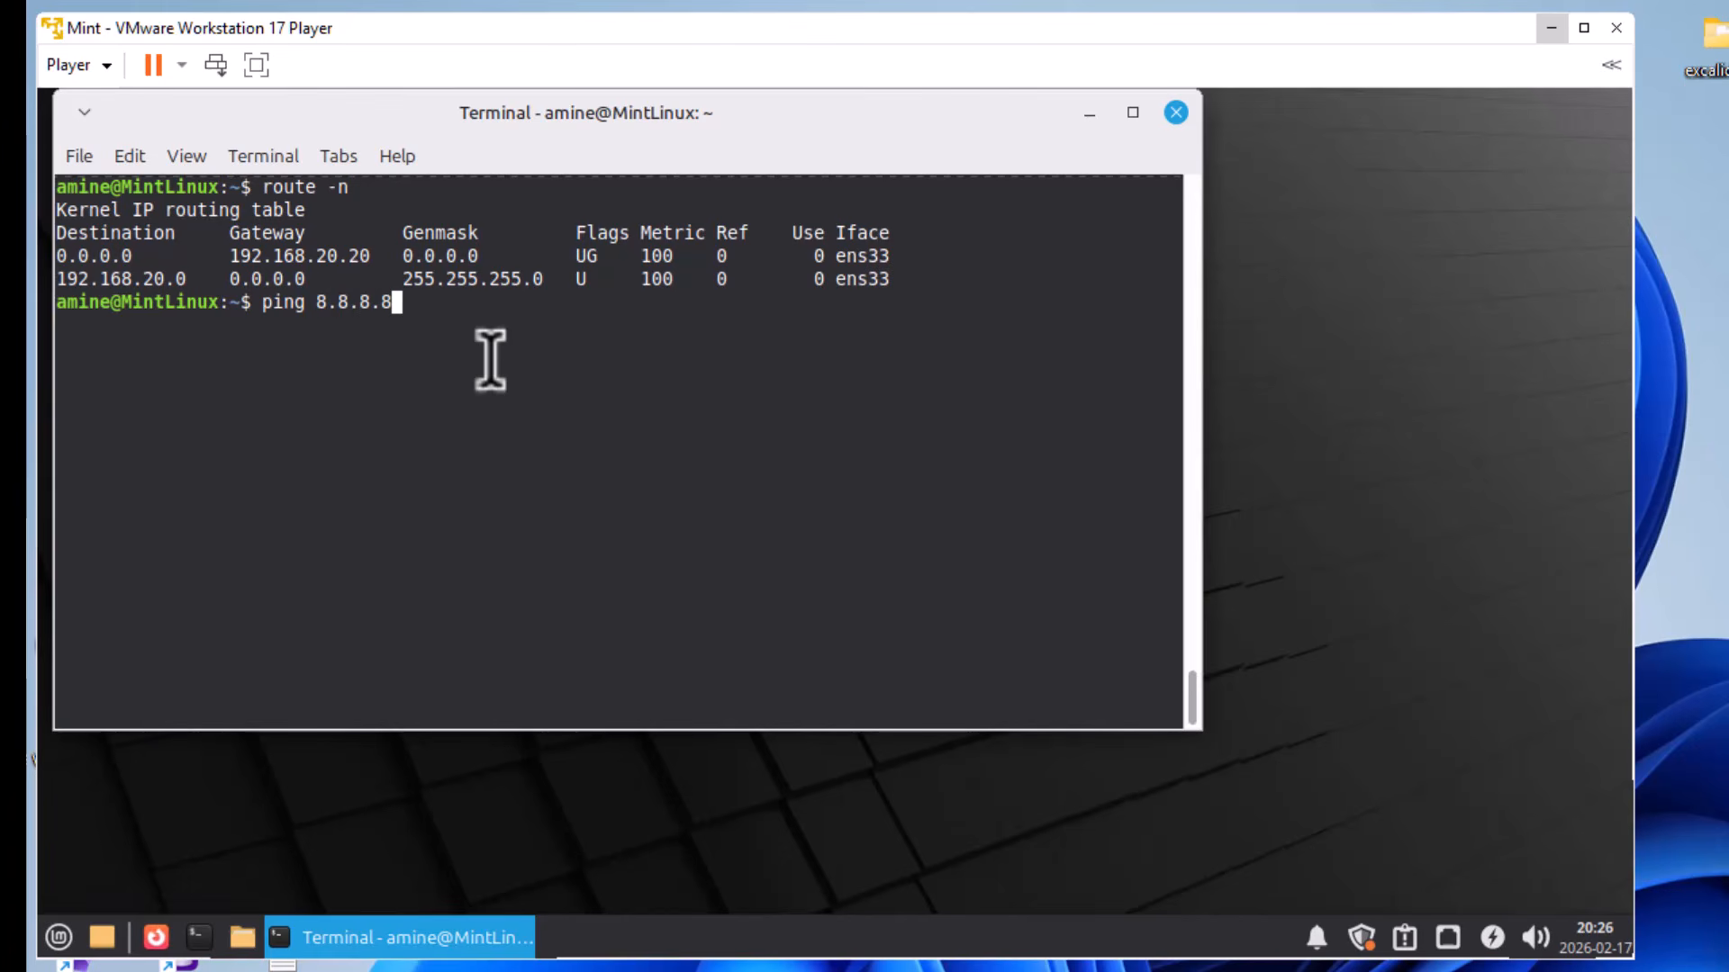
{"action": "key", "text": "Return"}
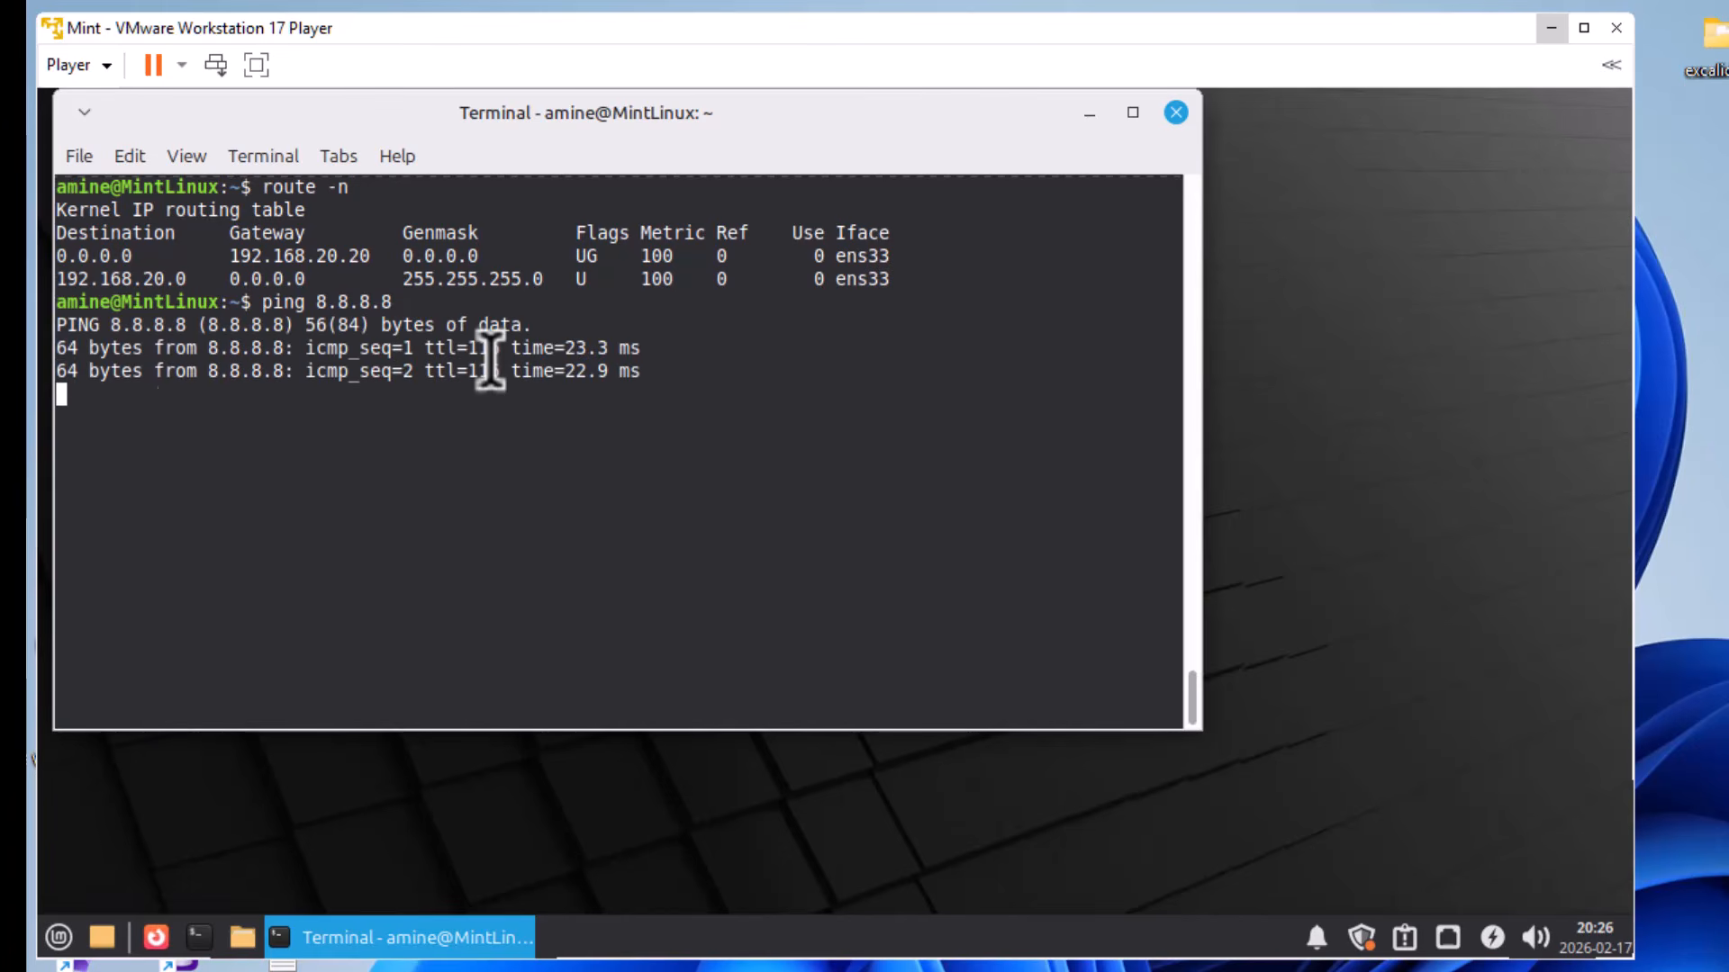
{"action": "key", "text": "ctrl+c"}
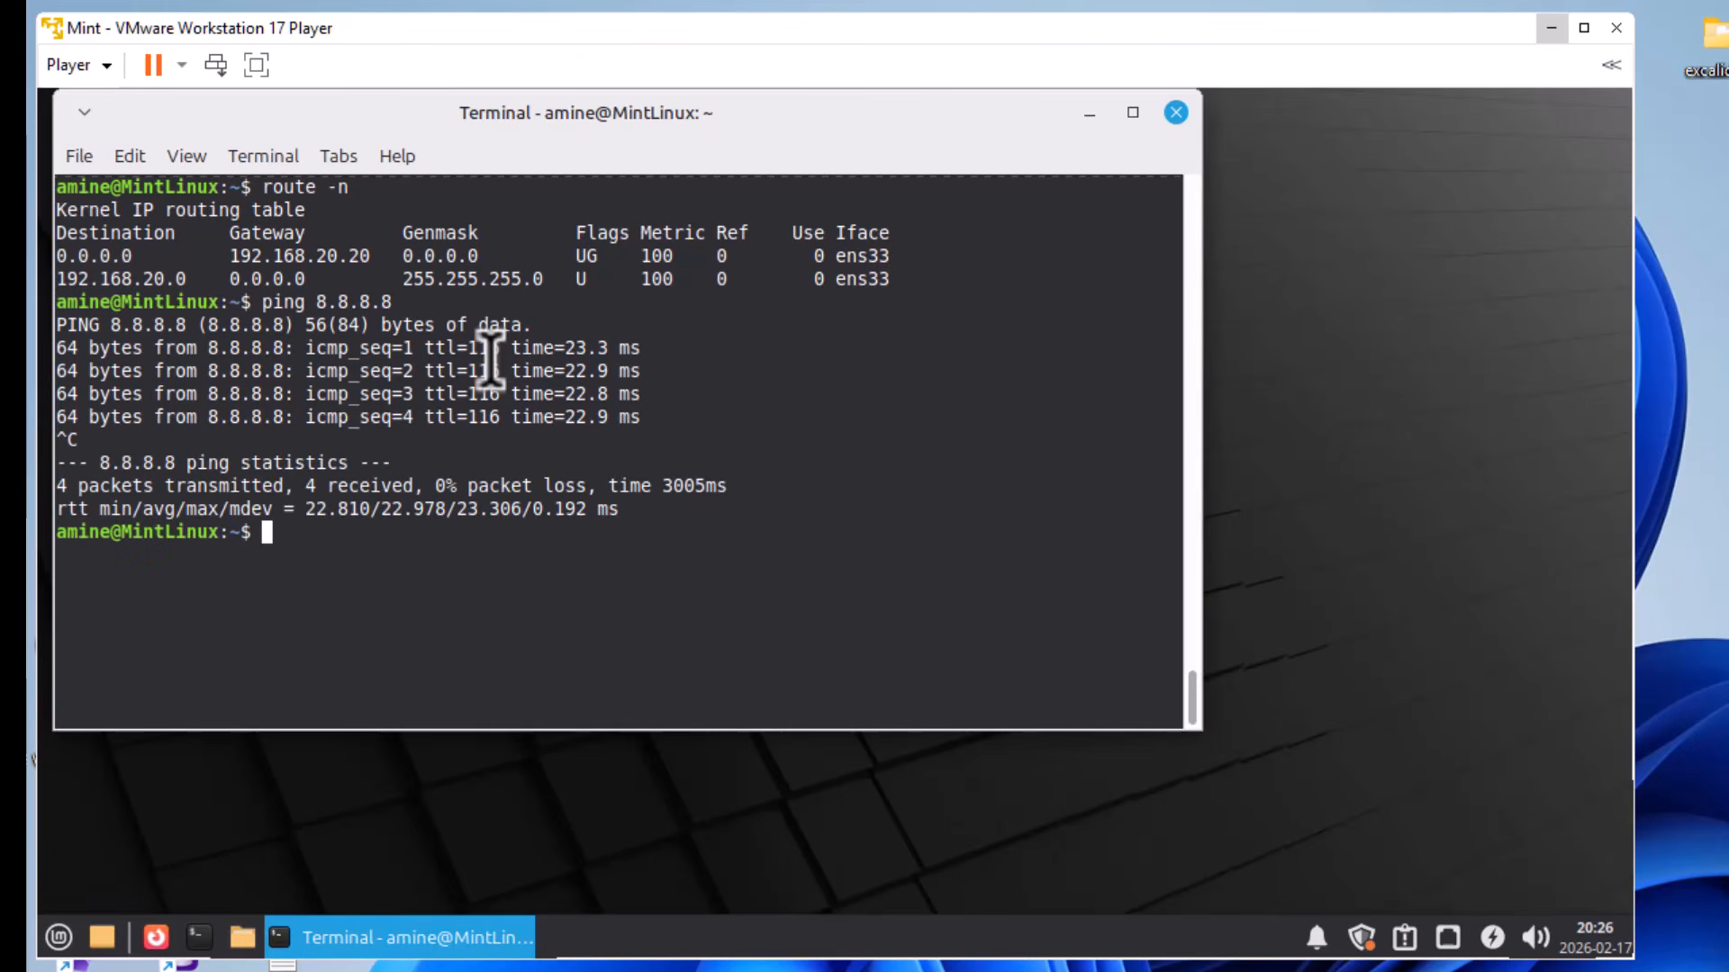
- Ping google.com by name from the terminal and stop it after a few replies
{"action": "type", "text": "ping google"}
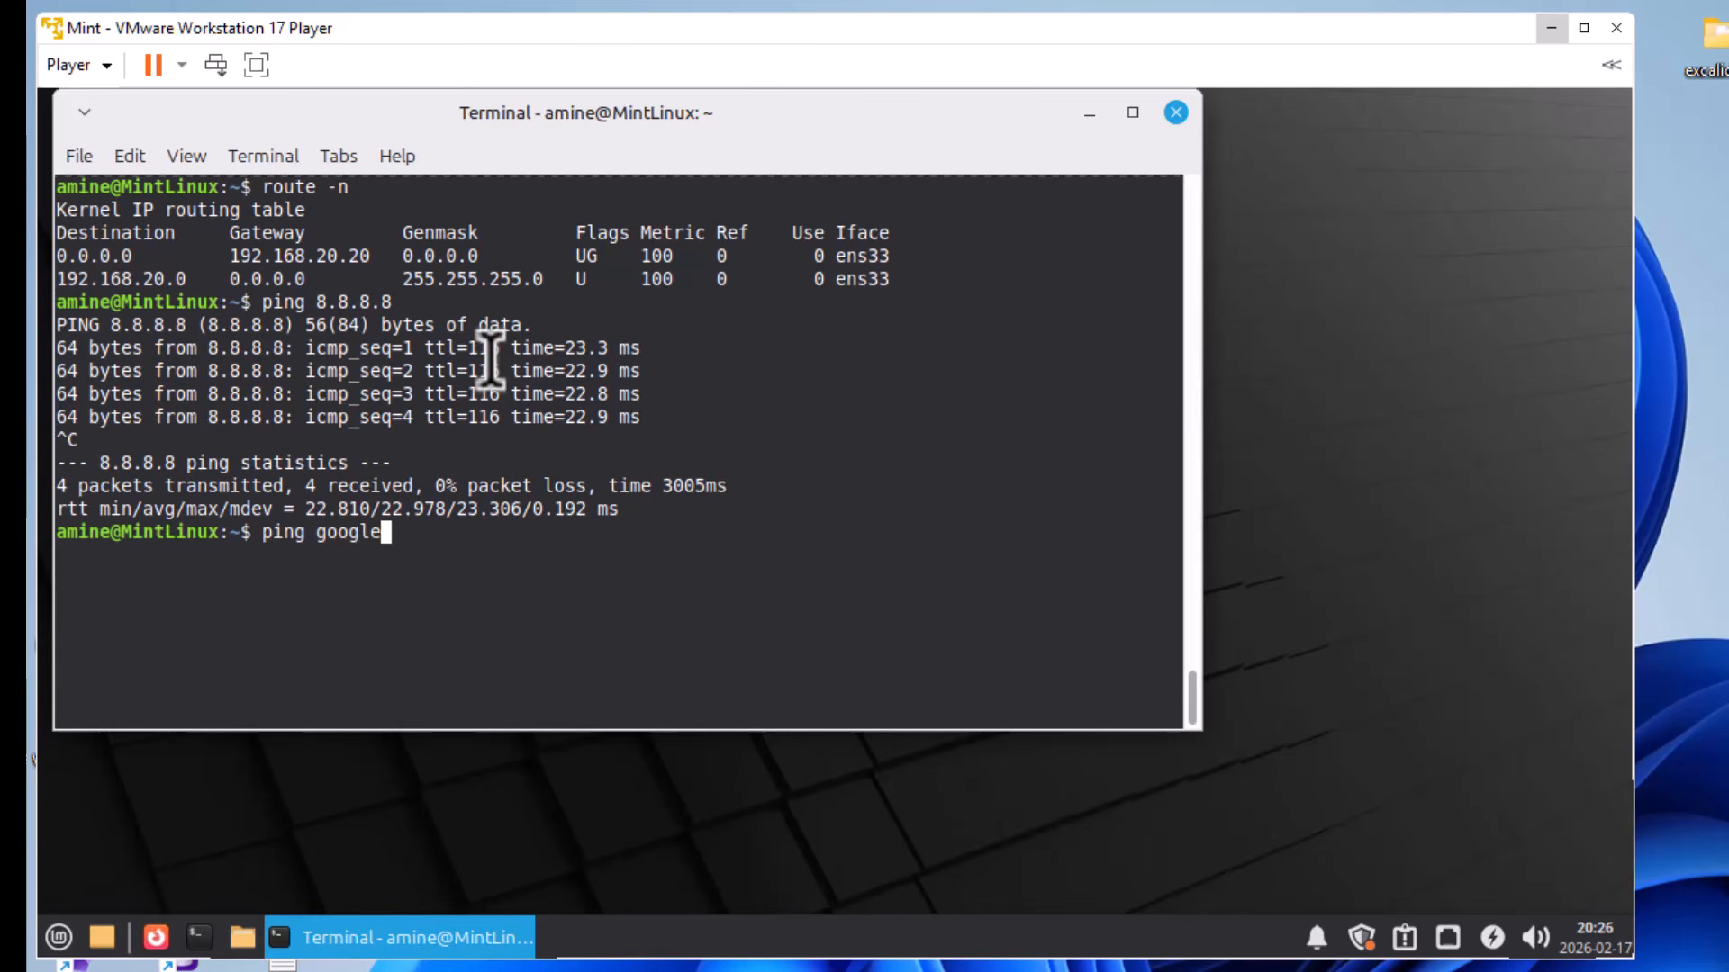
{"action": "type", "text": ".com"}
{"action": "key", "text": "Return"}
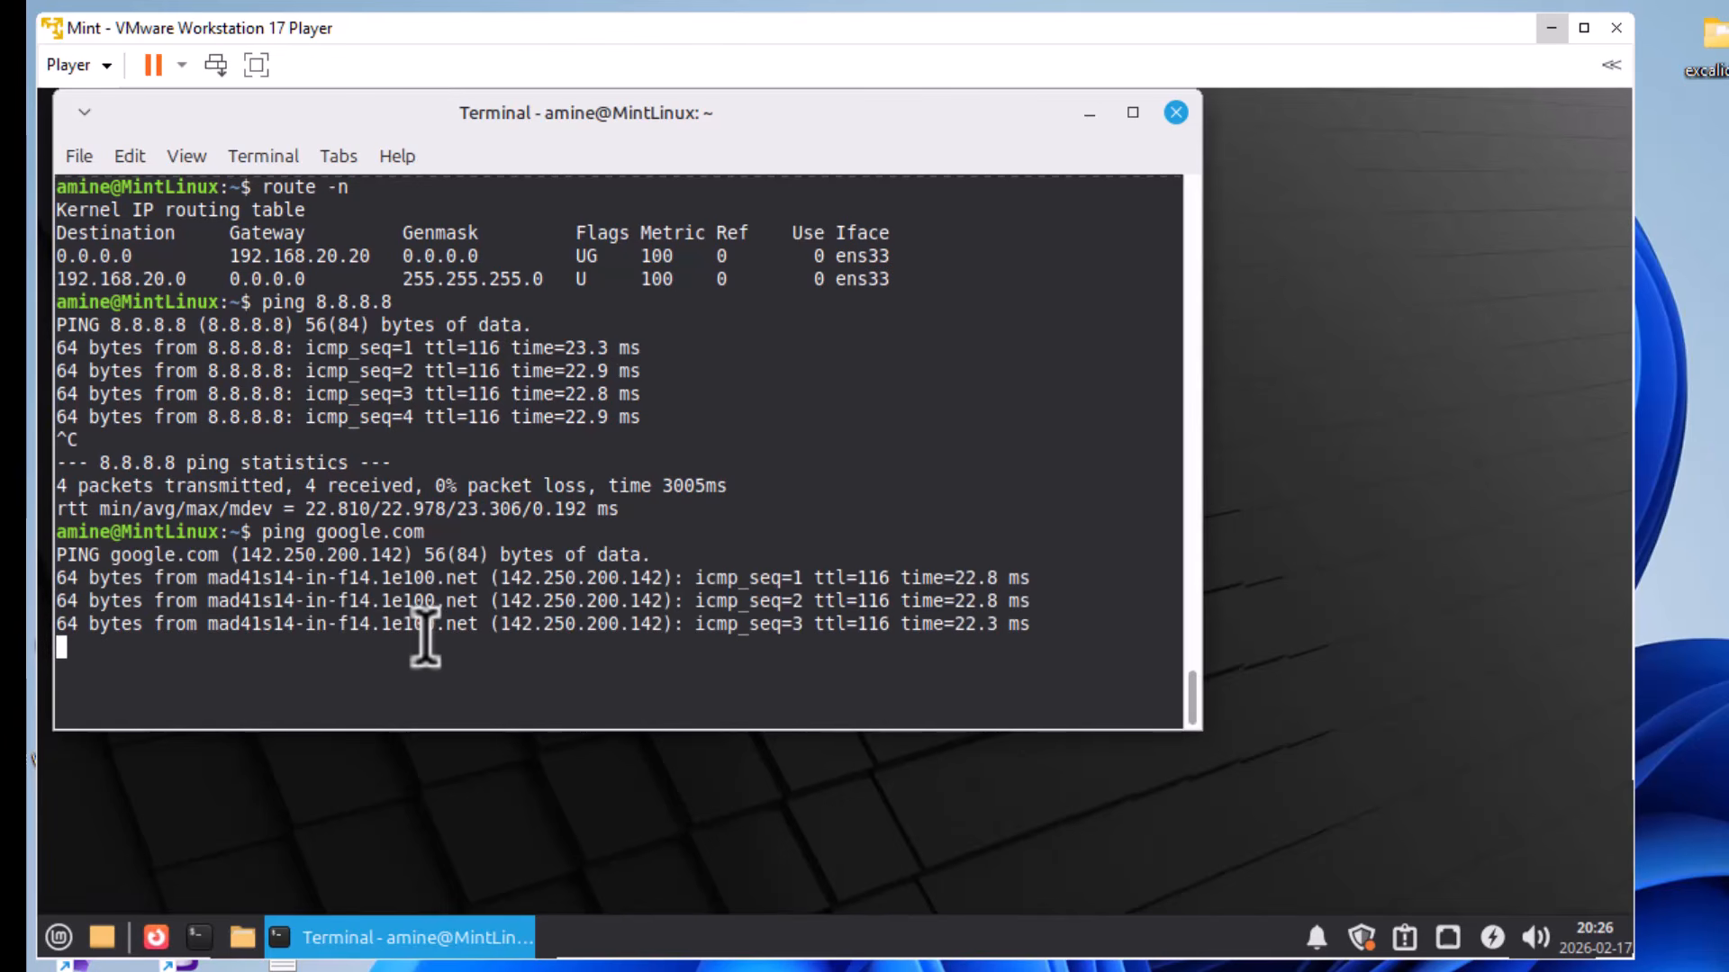
{"action": "key", "text": "ctrl+c"}
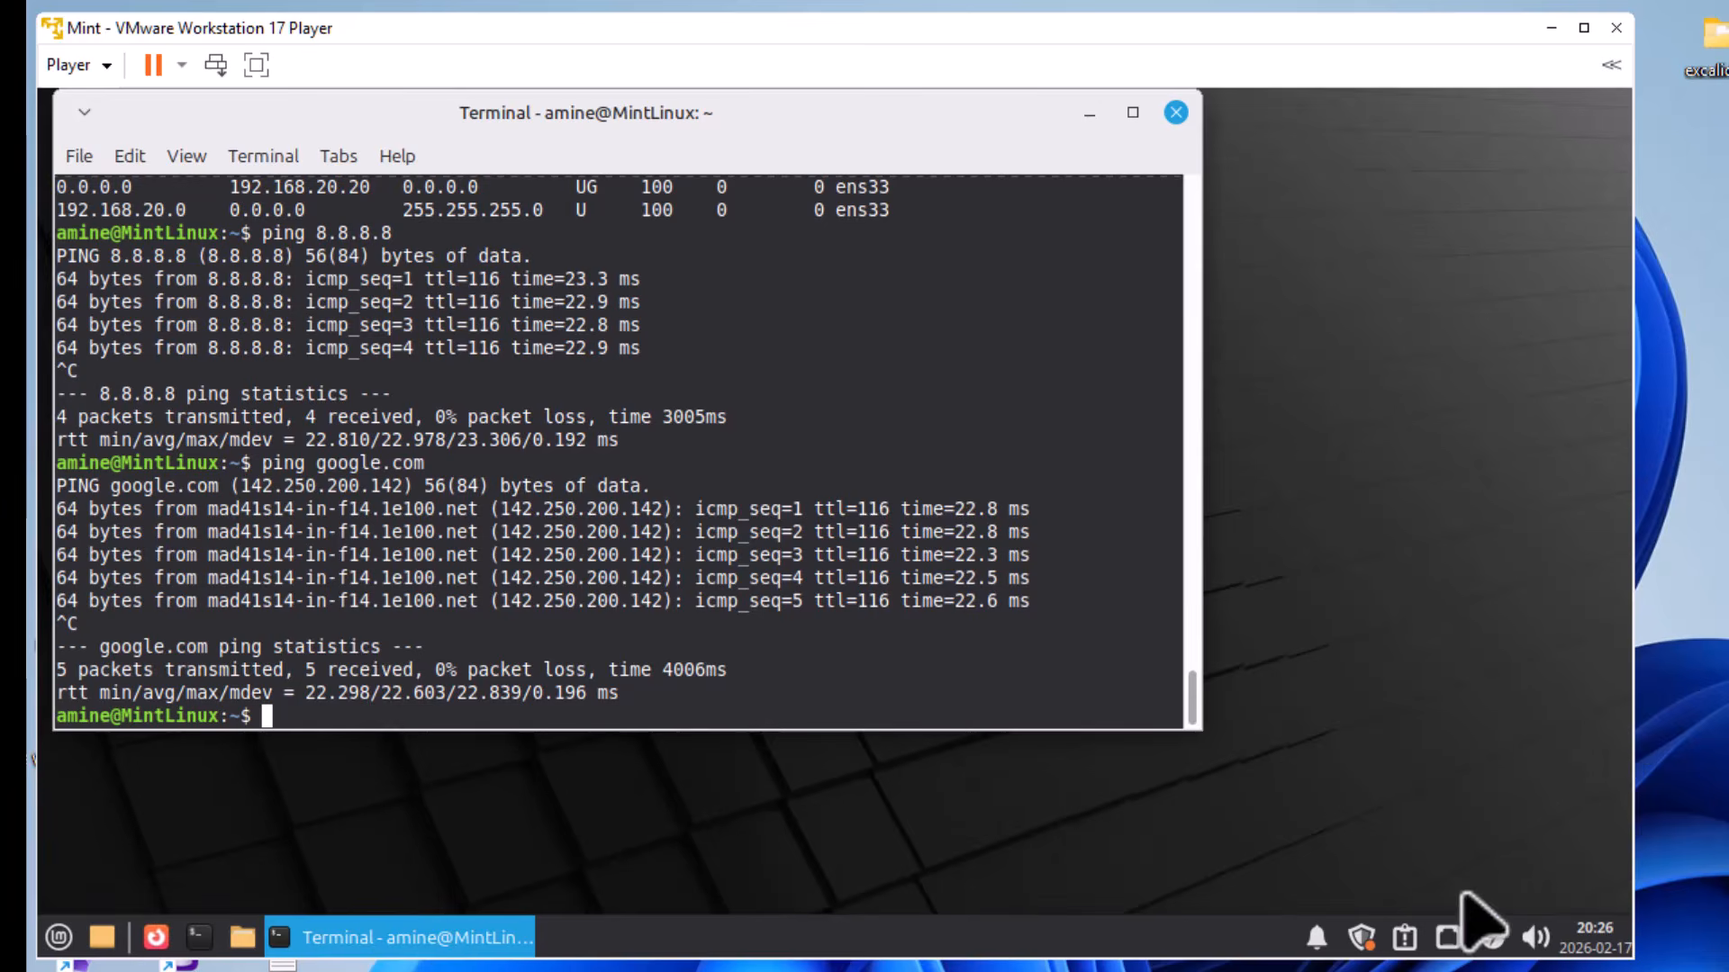
- Change the IPv4 DNS server of Wired connection 1 to 1.1.1.1, save it, and close the network connections
{"action": "right_click", "coordinate": [1447, 942]}
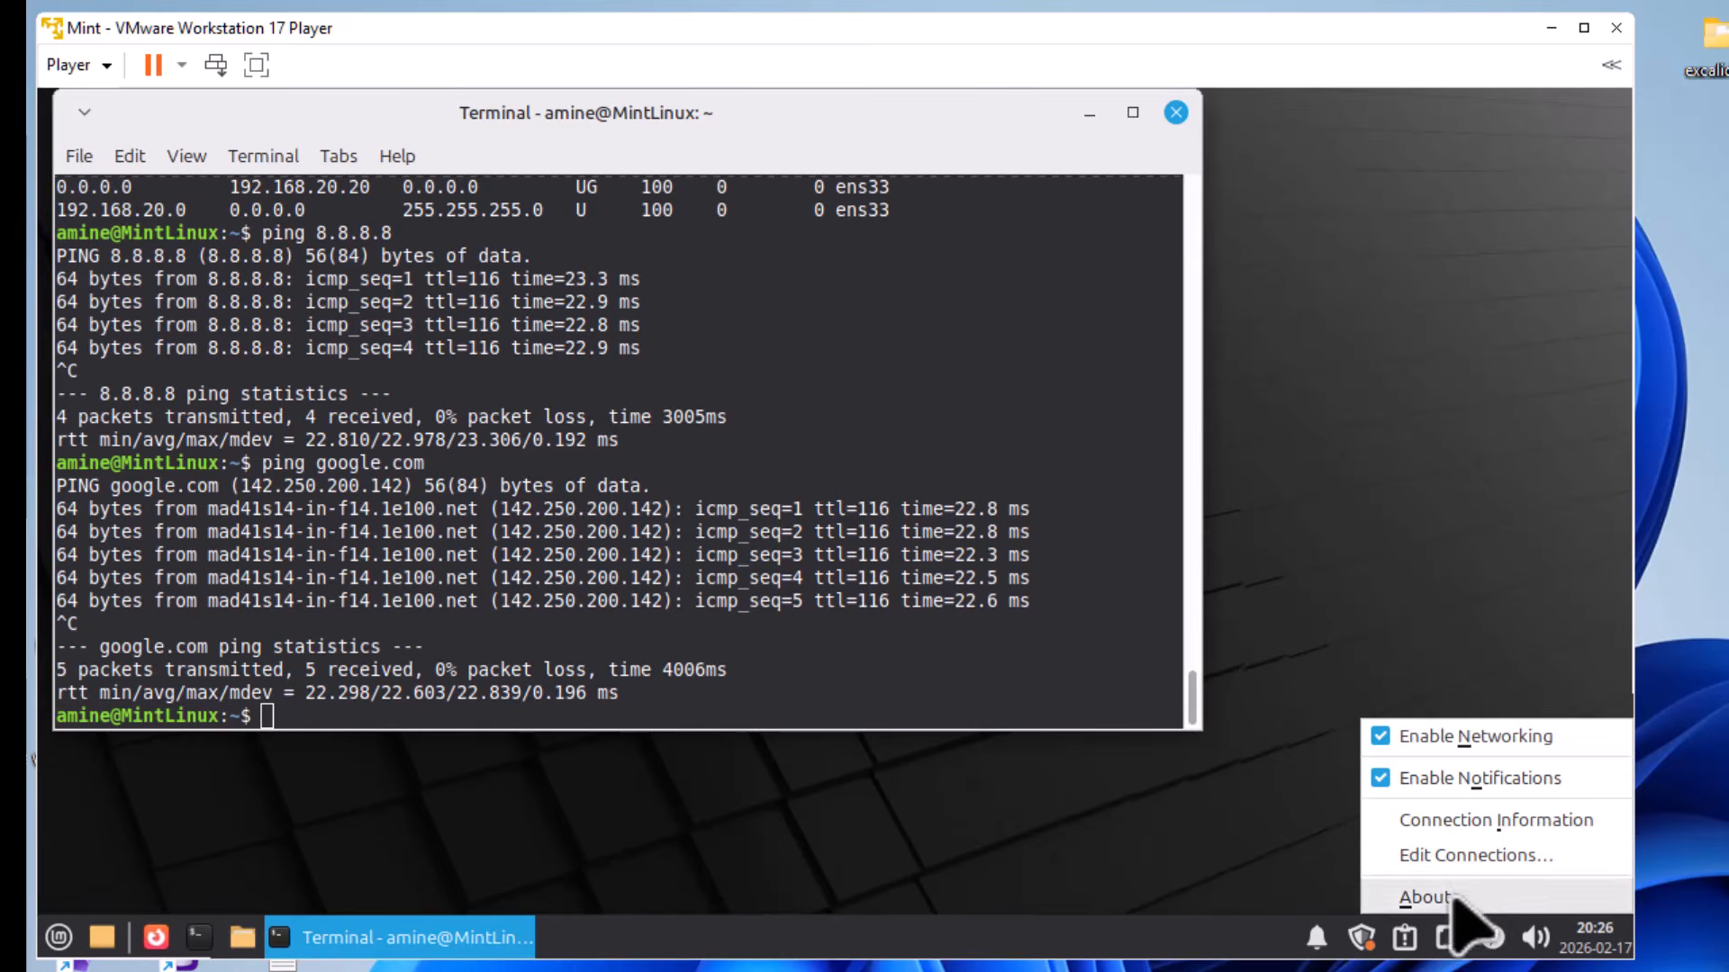
{"action": "left_click", "coordinate": [1476, 855]}
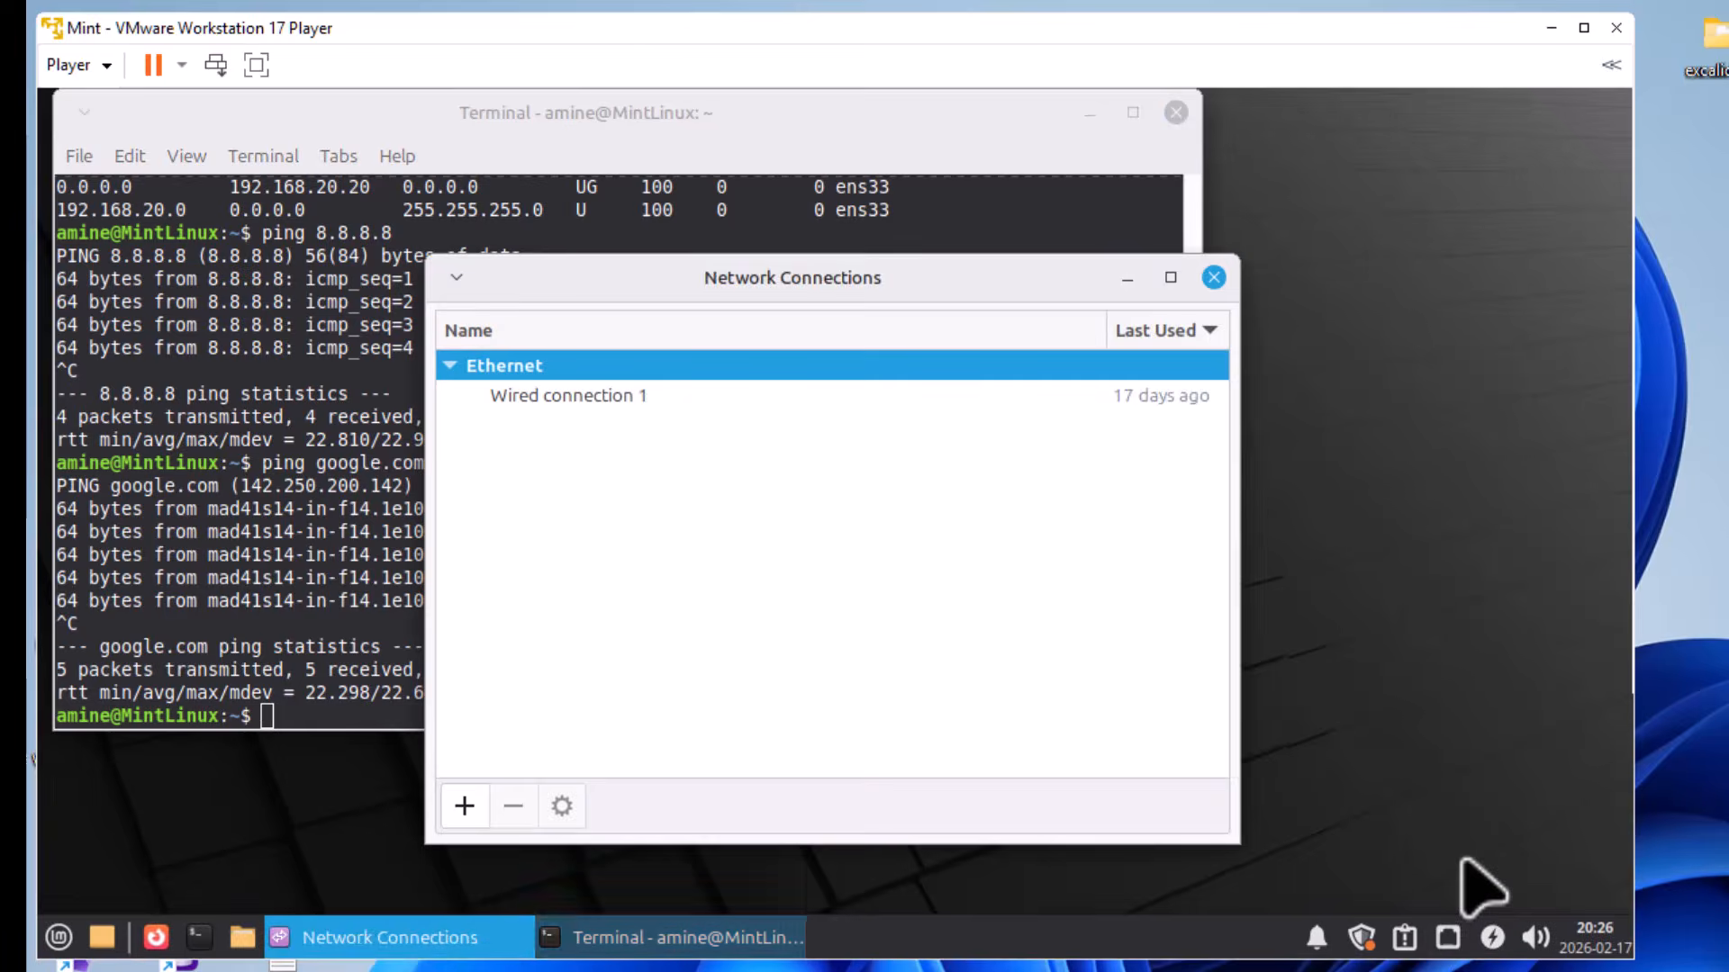
{"action": "left_click", "coordinate": [621, 397]}
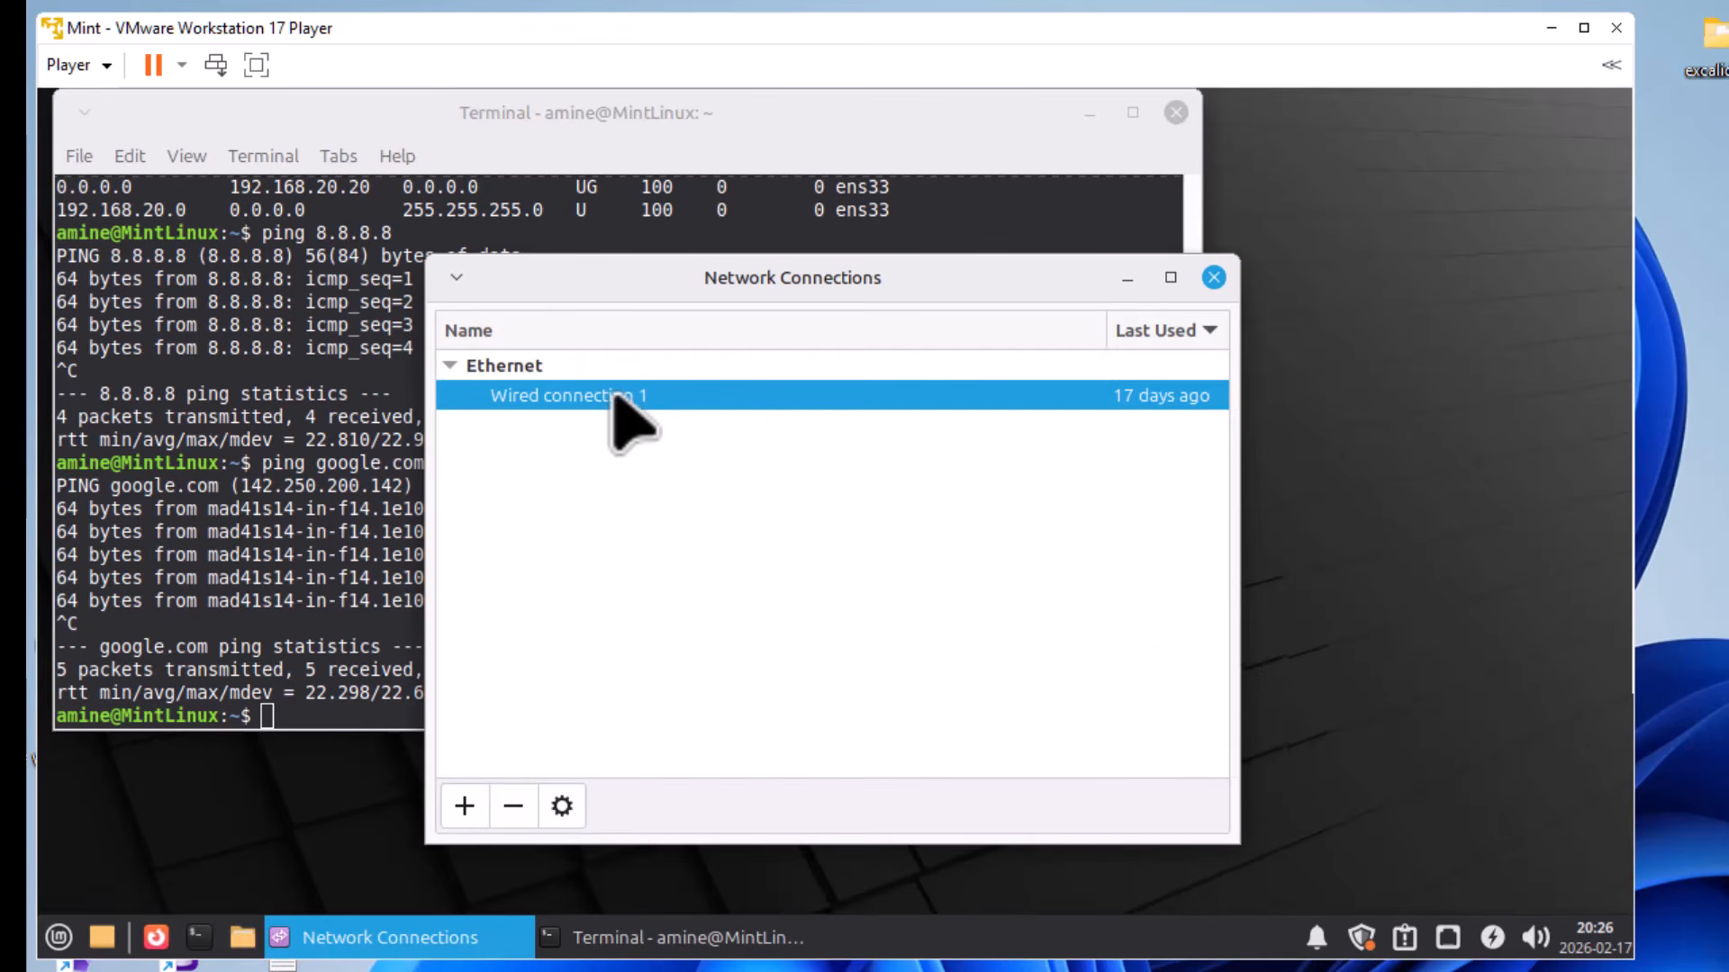
{"action": "left_click", "coordinate": [561, 805]}
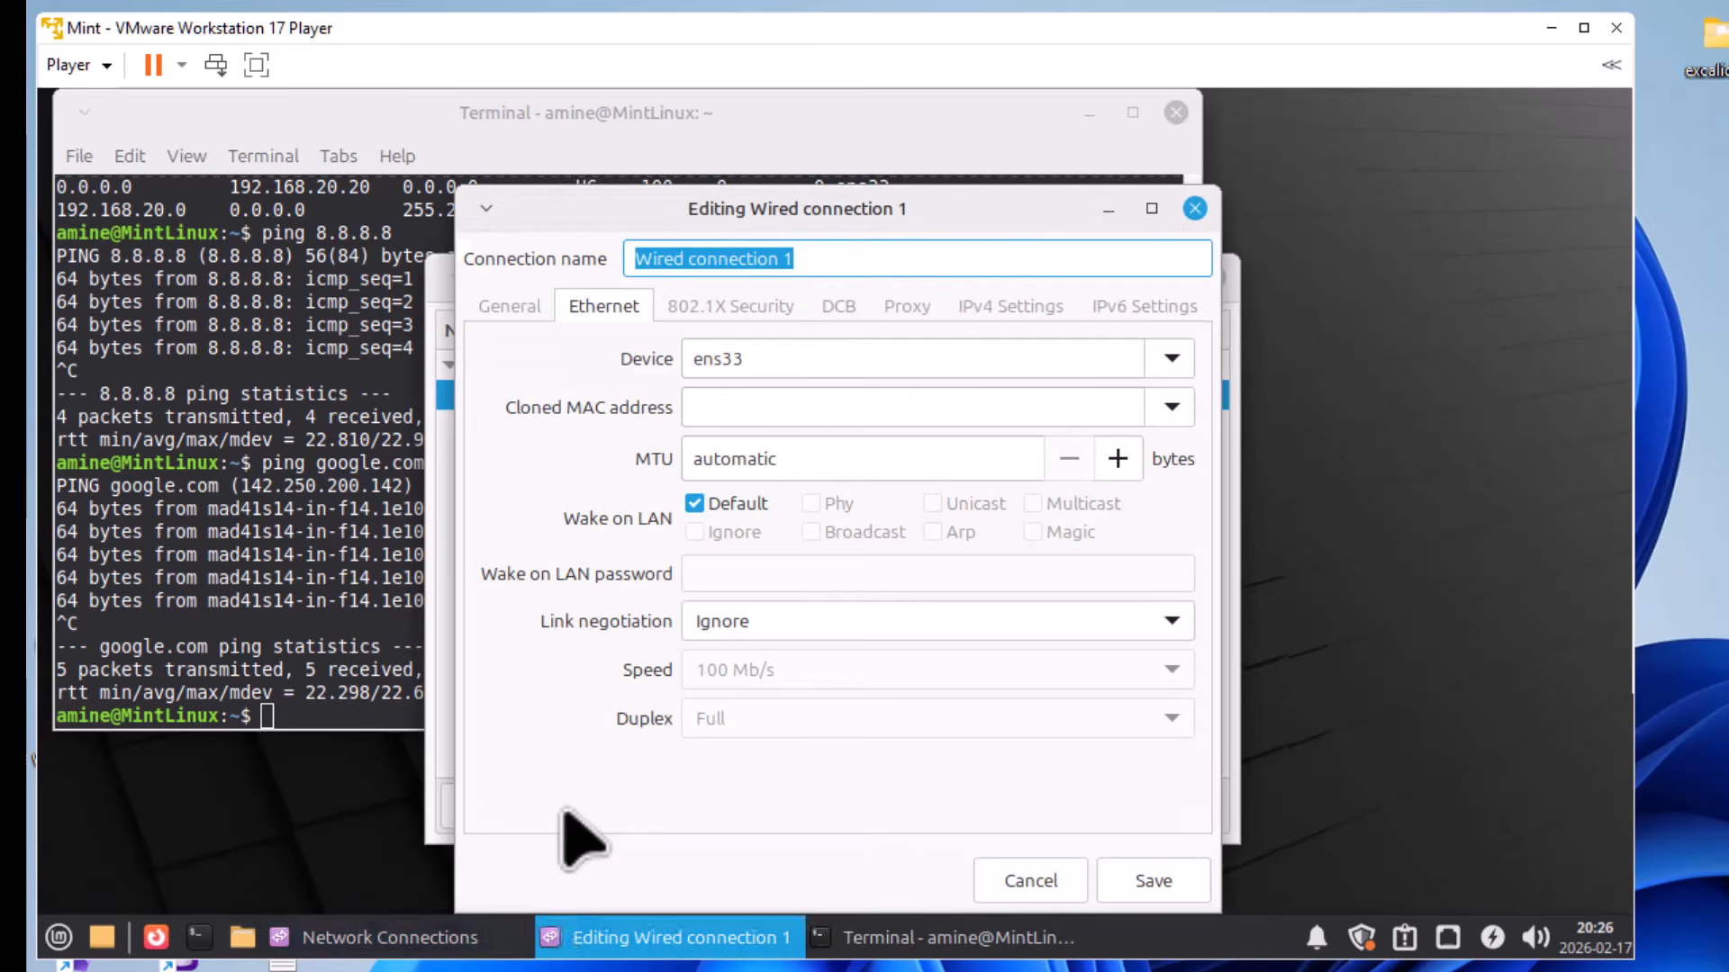
{"action": "left_click", "coordinate": [998, 306]}
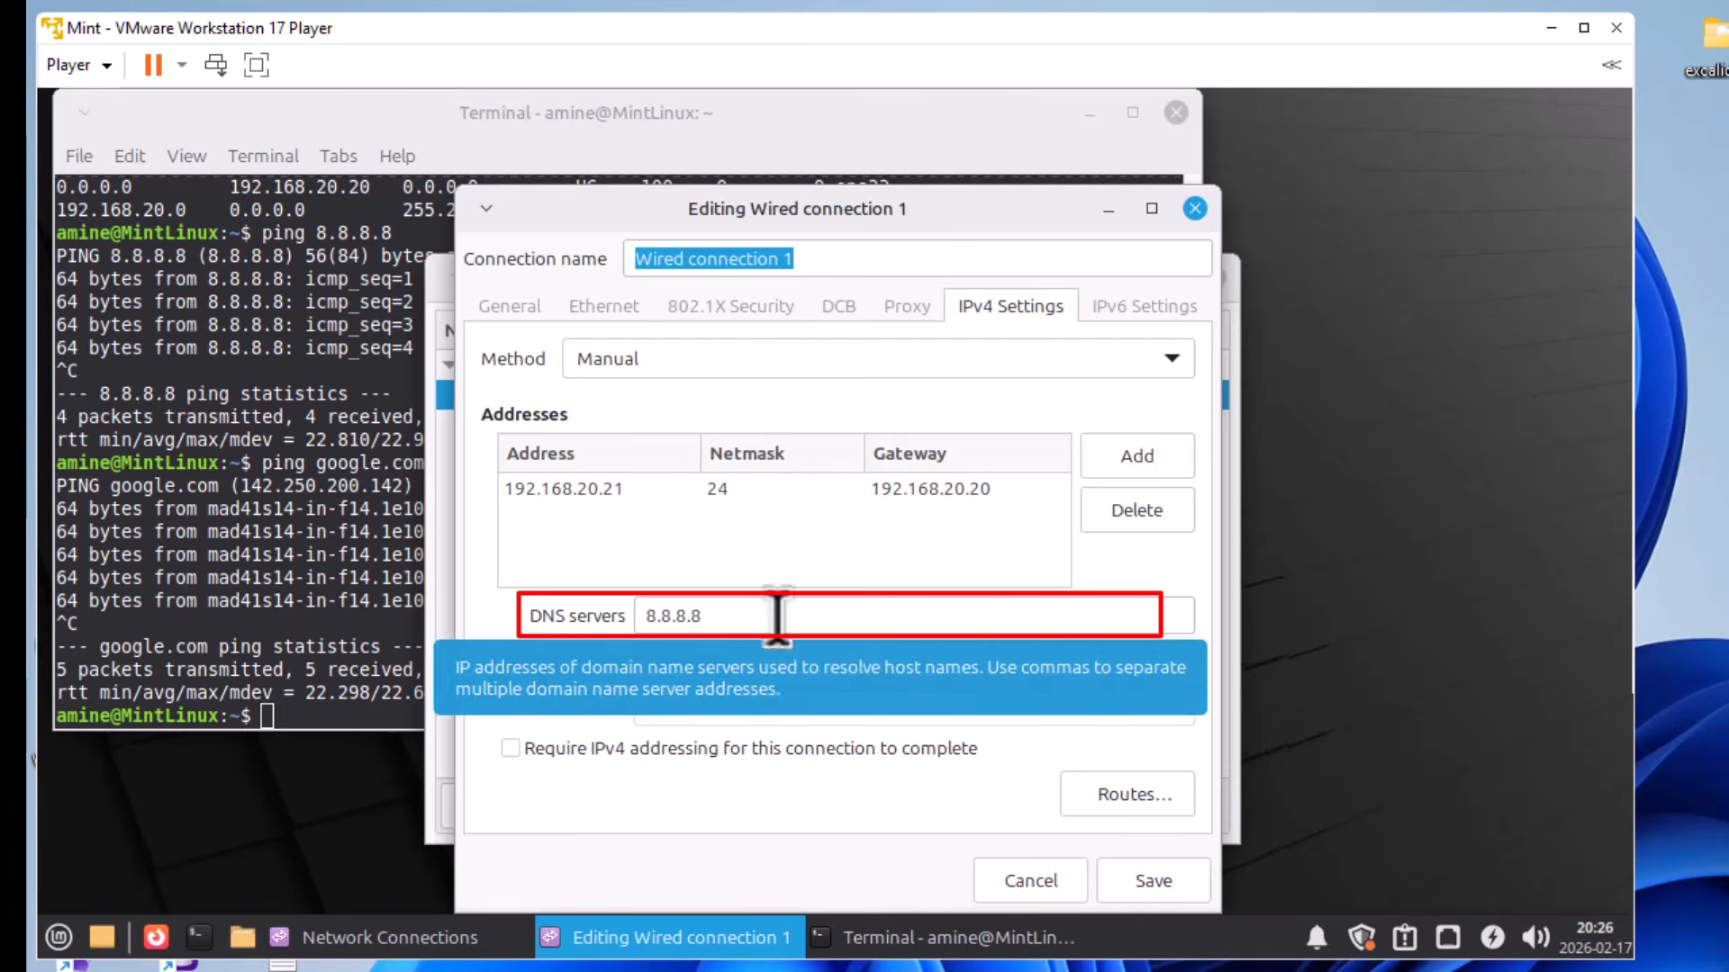
{"action": "left_click_drag", "start_coordinate": [783, 609], "coordinate": [528, 606]}
{"action": "type", "text": "1.1"}
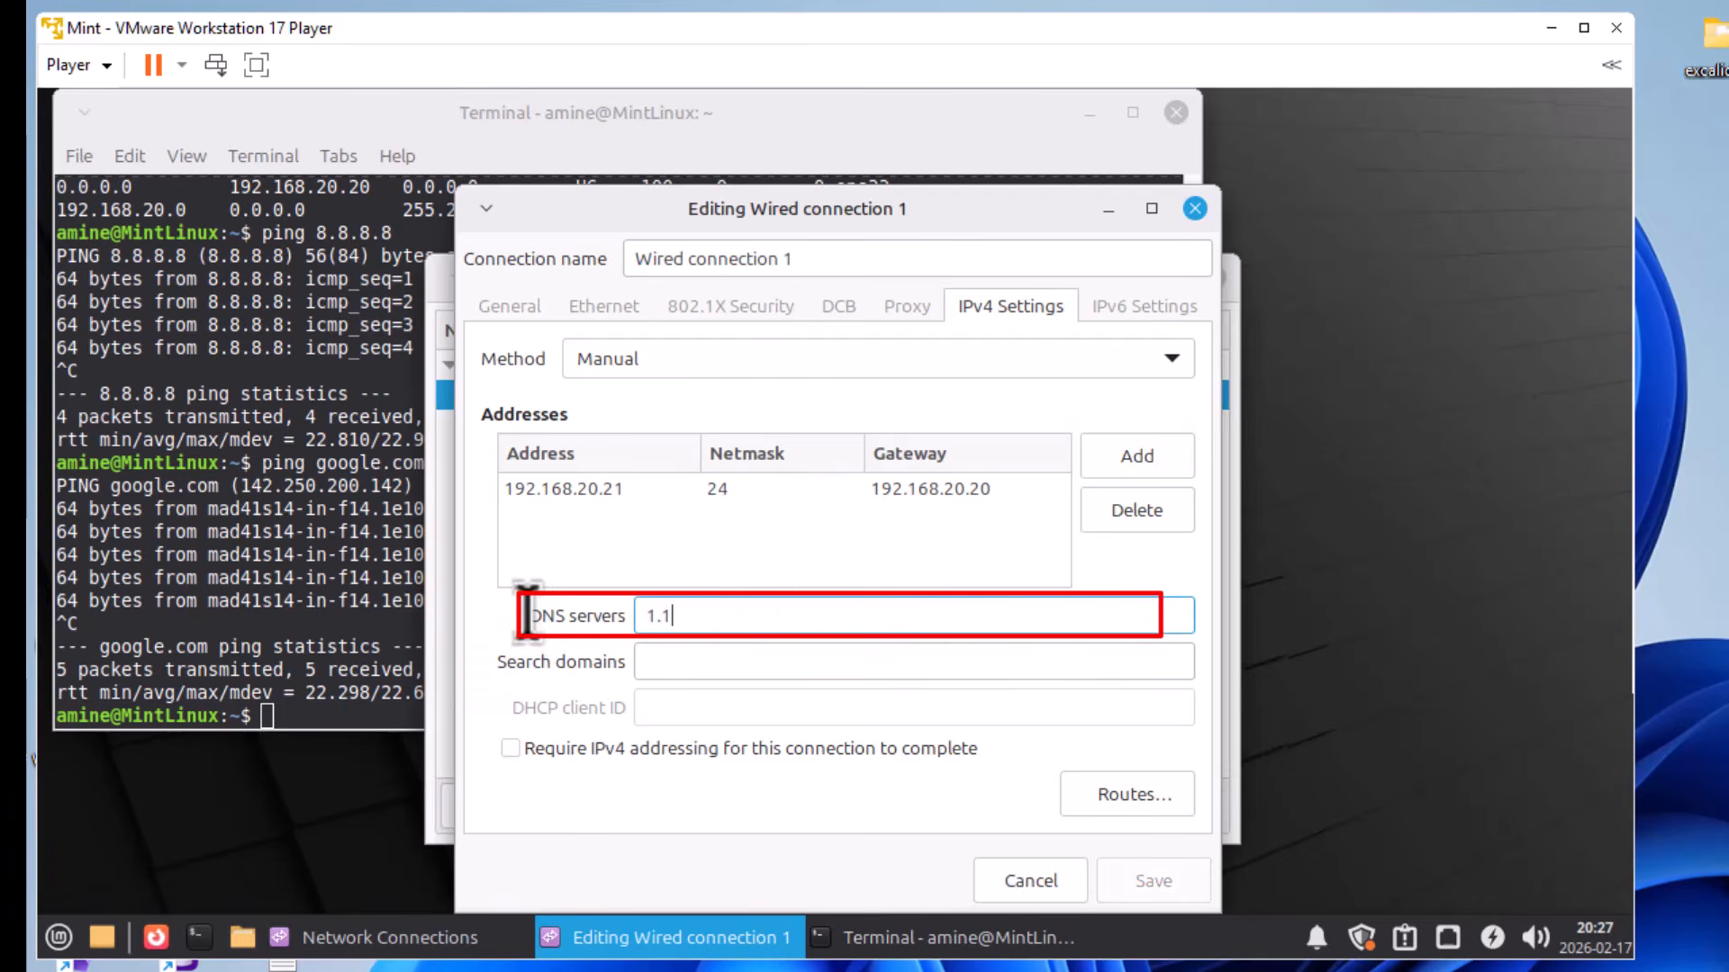
{"action": "type", "text": ".1.1"}
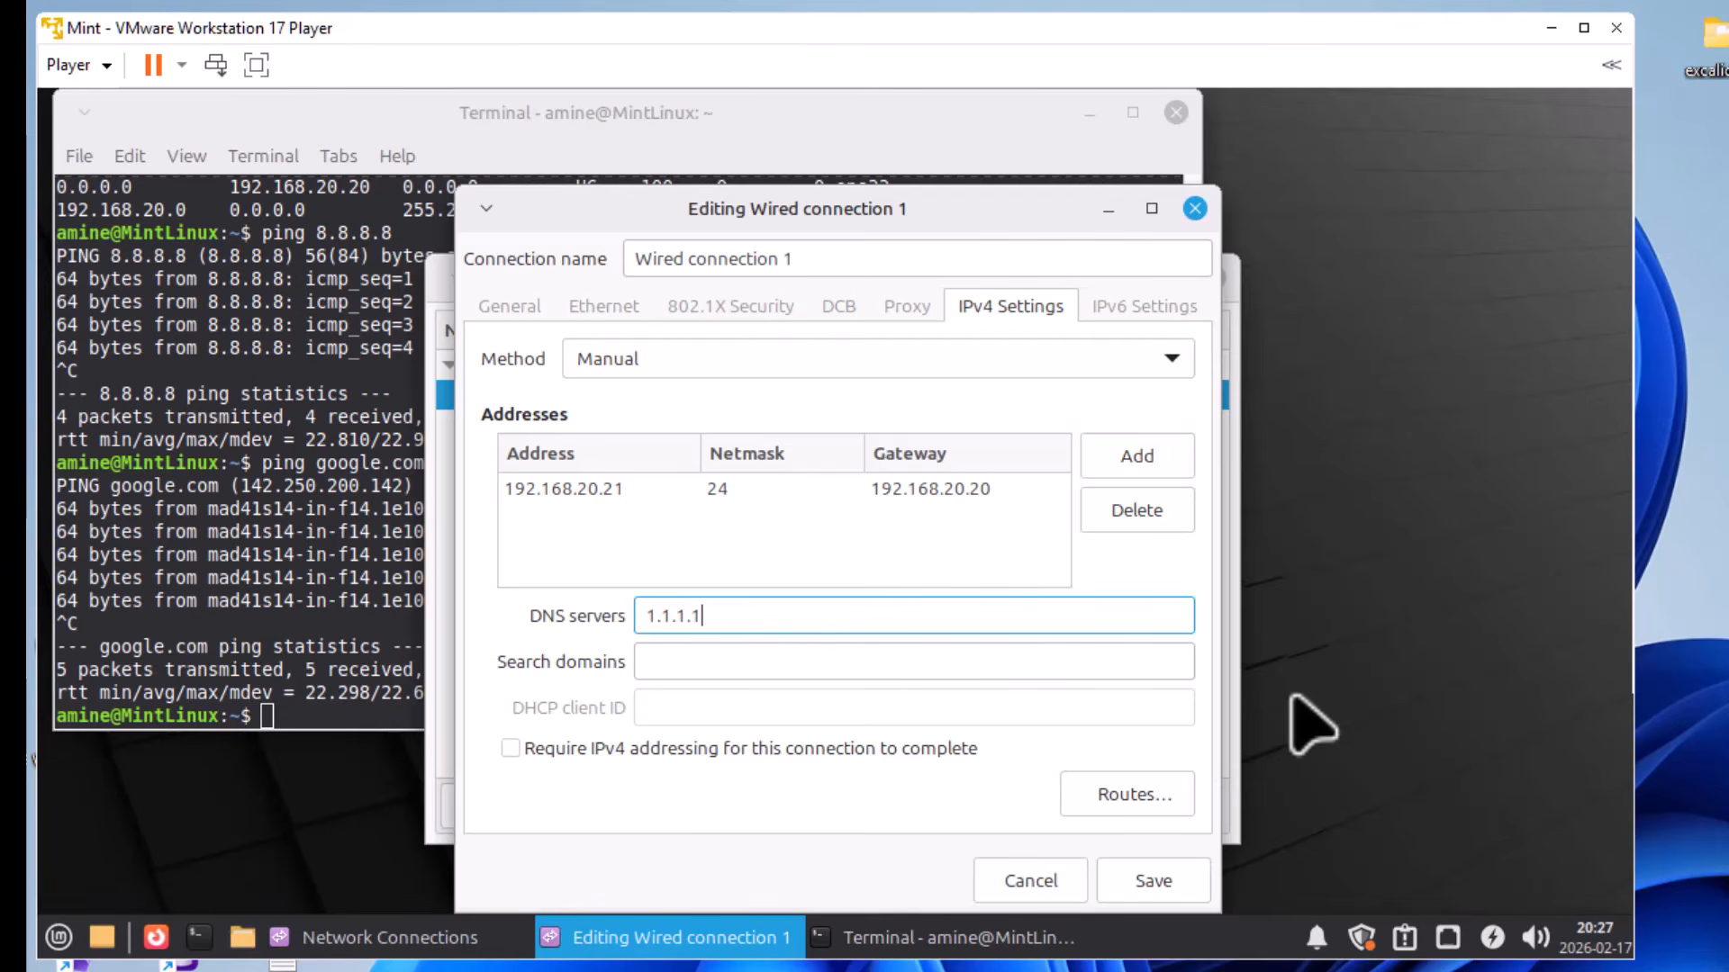
{"action": "left_click", "coordinate": [1143, 884]}
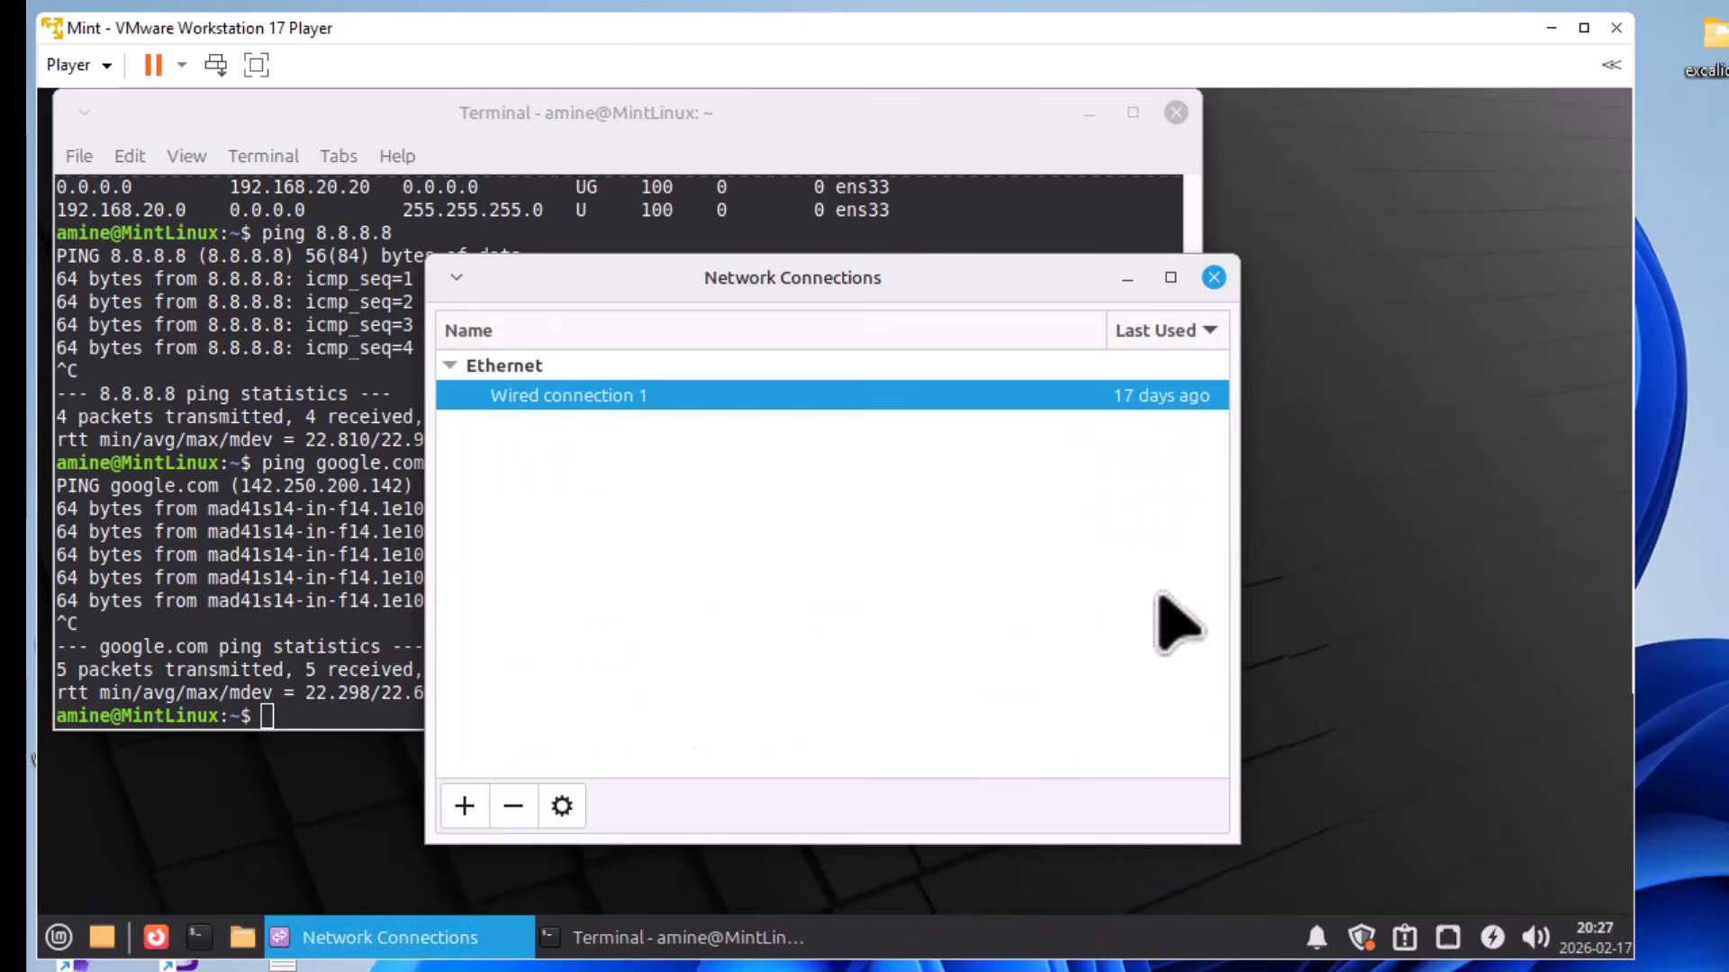
{"action": "left_click", "coordinate": [1214, 277]}
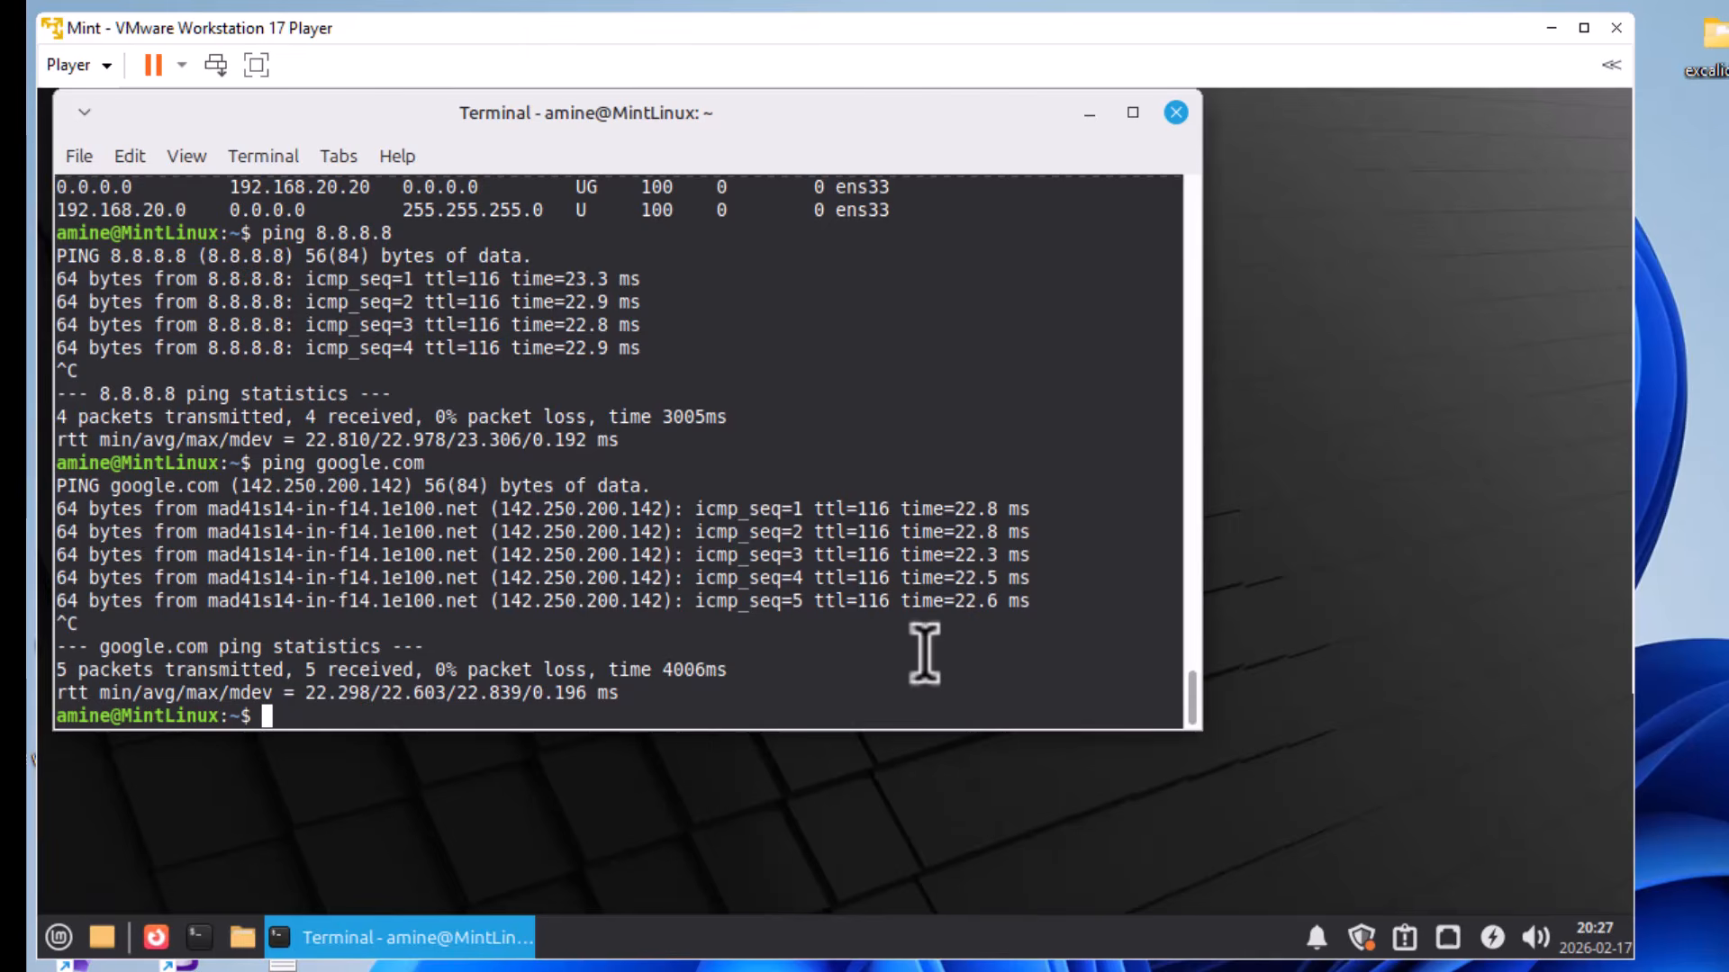
- Clear the terminal and test name resolution with a short ping to google.com
{"action": "key", "text": "ctrl+l"}
{"action": "type", "text": "ping google.com"}
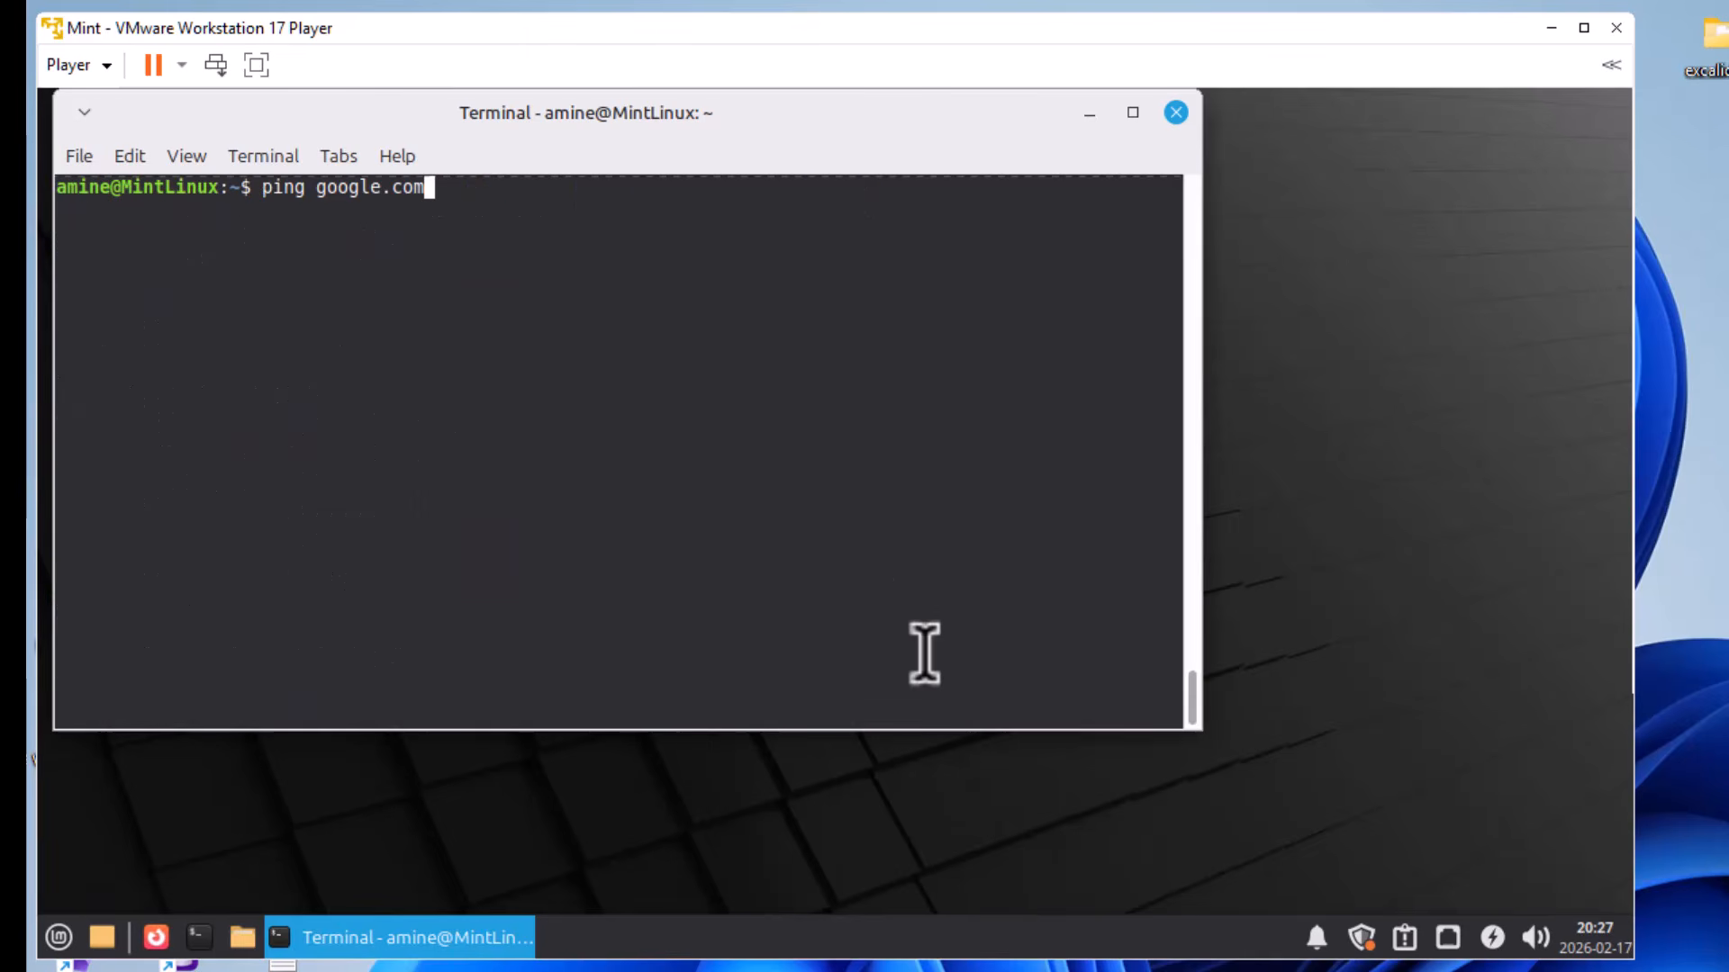
{"action": "key", "text": "Return"}
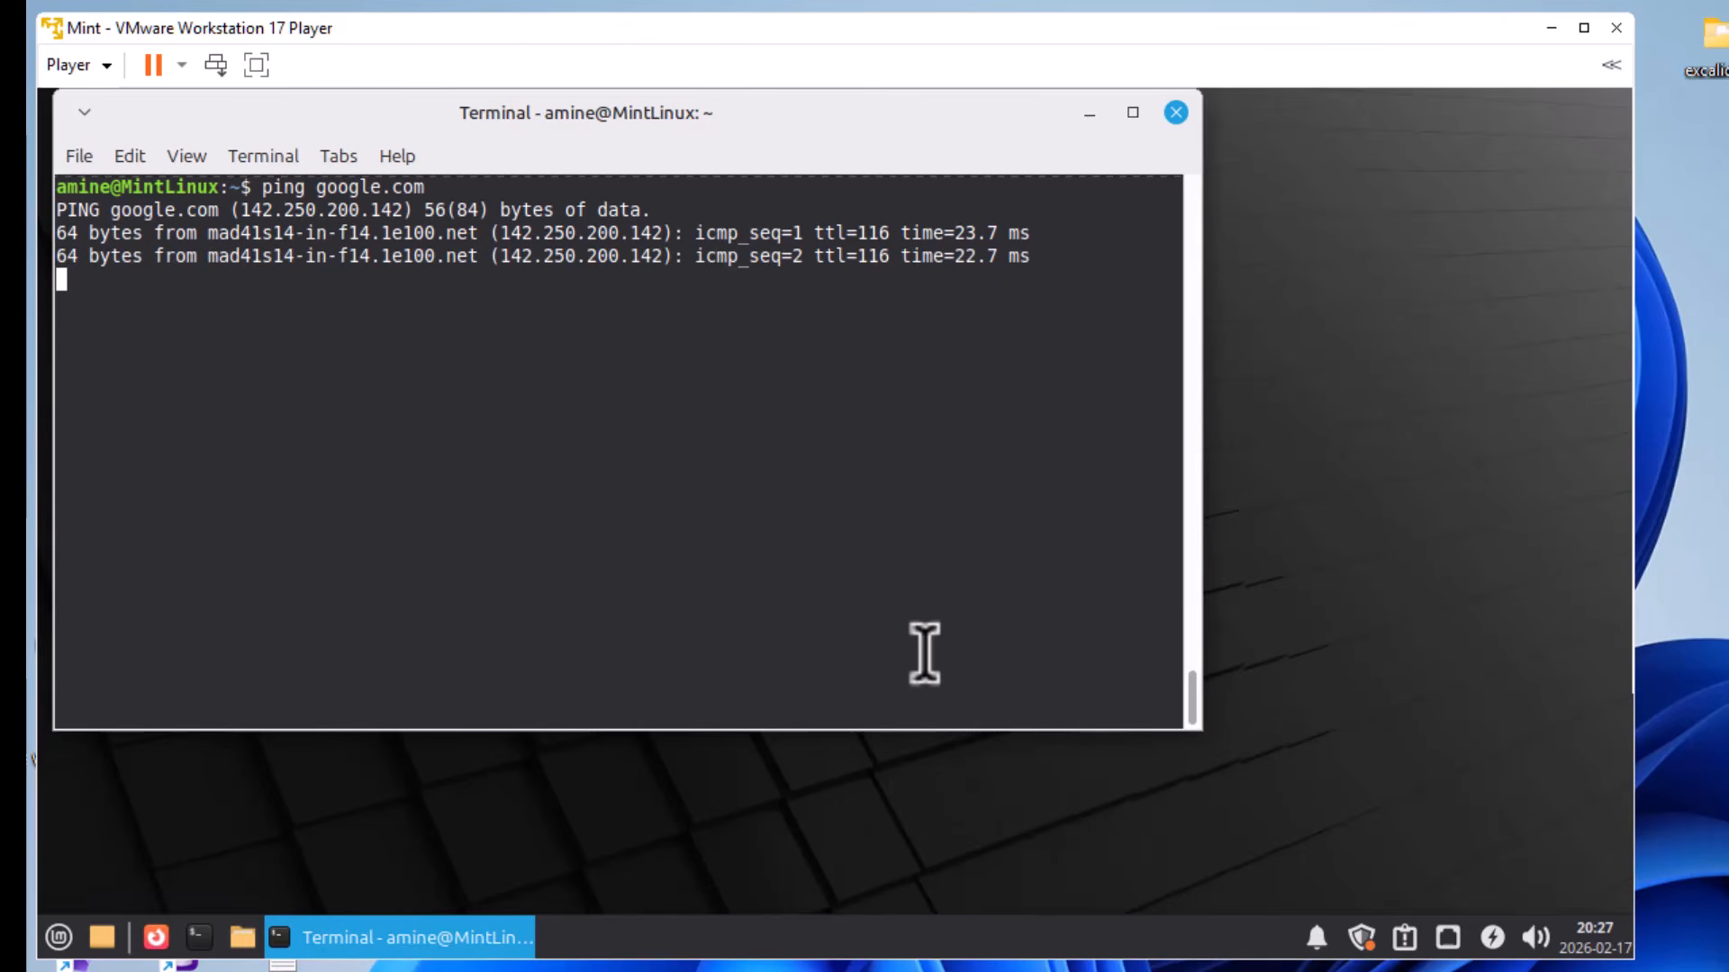
{"action": "key", "text": "ctrl+c"}
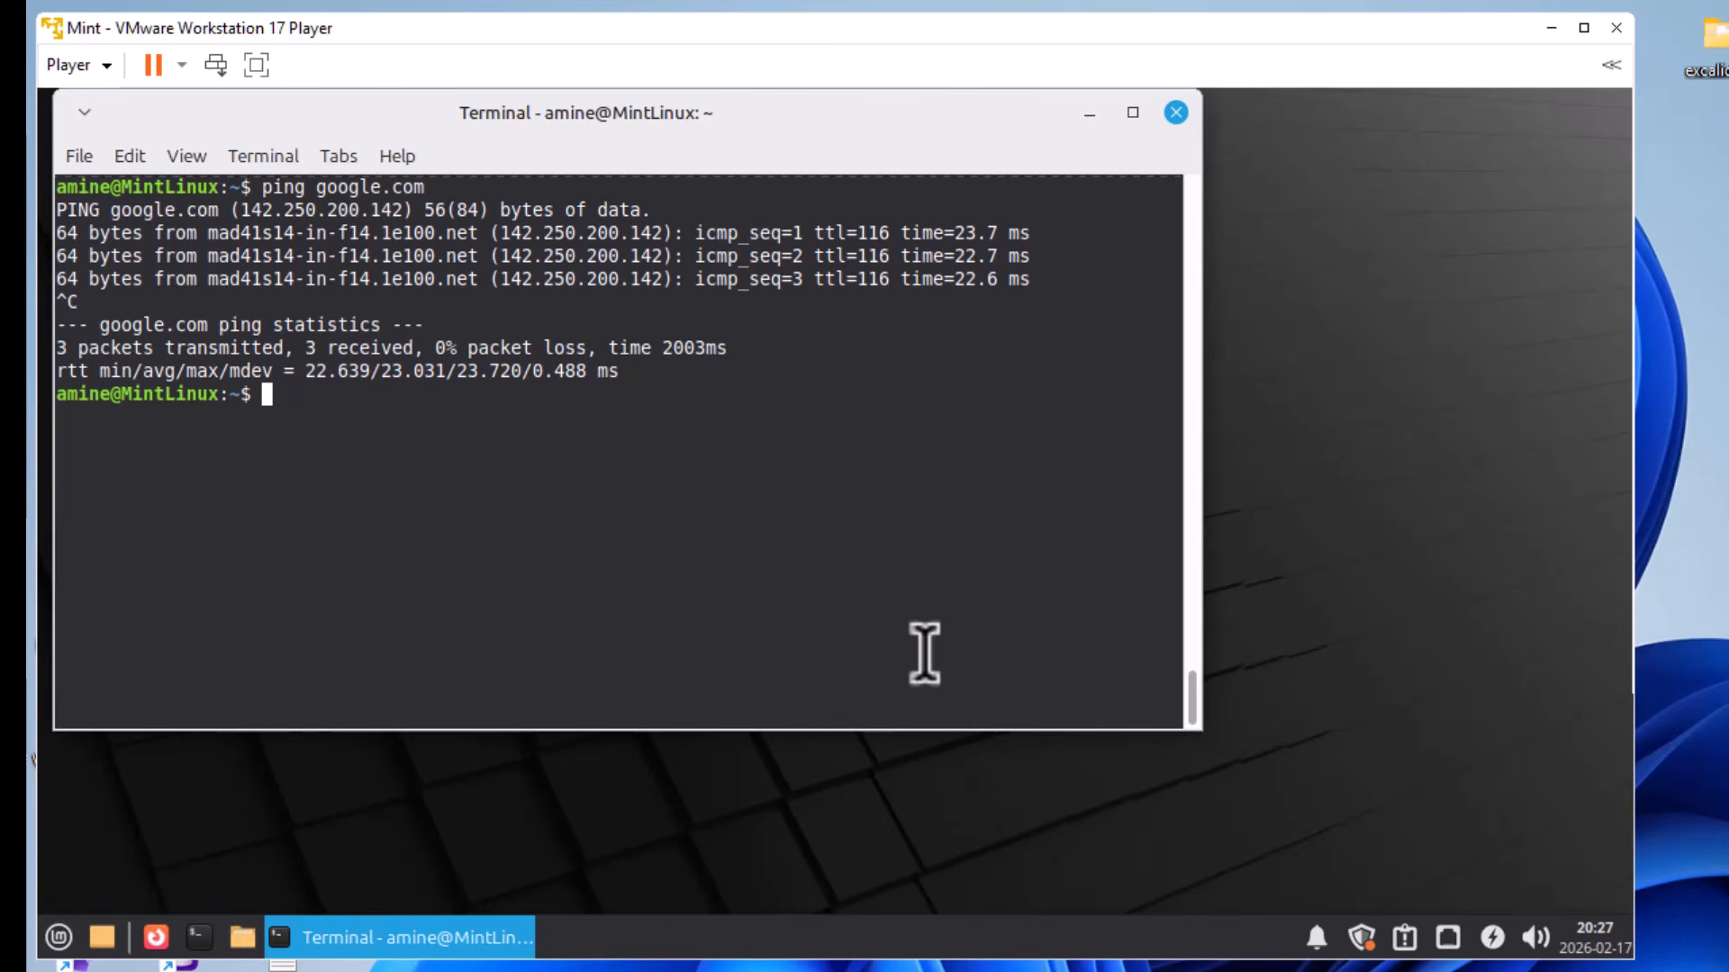
- Set the IPv4 DNS server of Wired connection 1 to 192.168.20.20, save it, and close the network connections
{"action": "right_click", "coordinate": [1446, 940]}
{"action": "left_click", "coordinate": [1450, 855]}
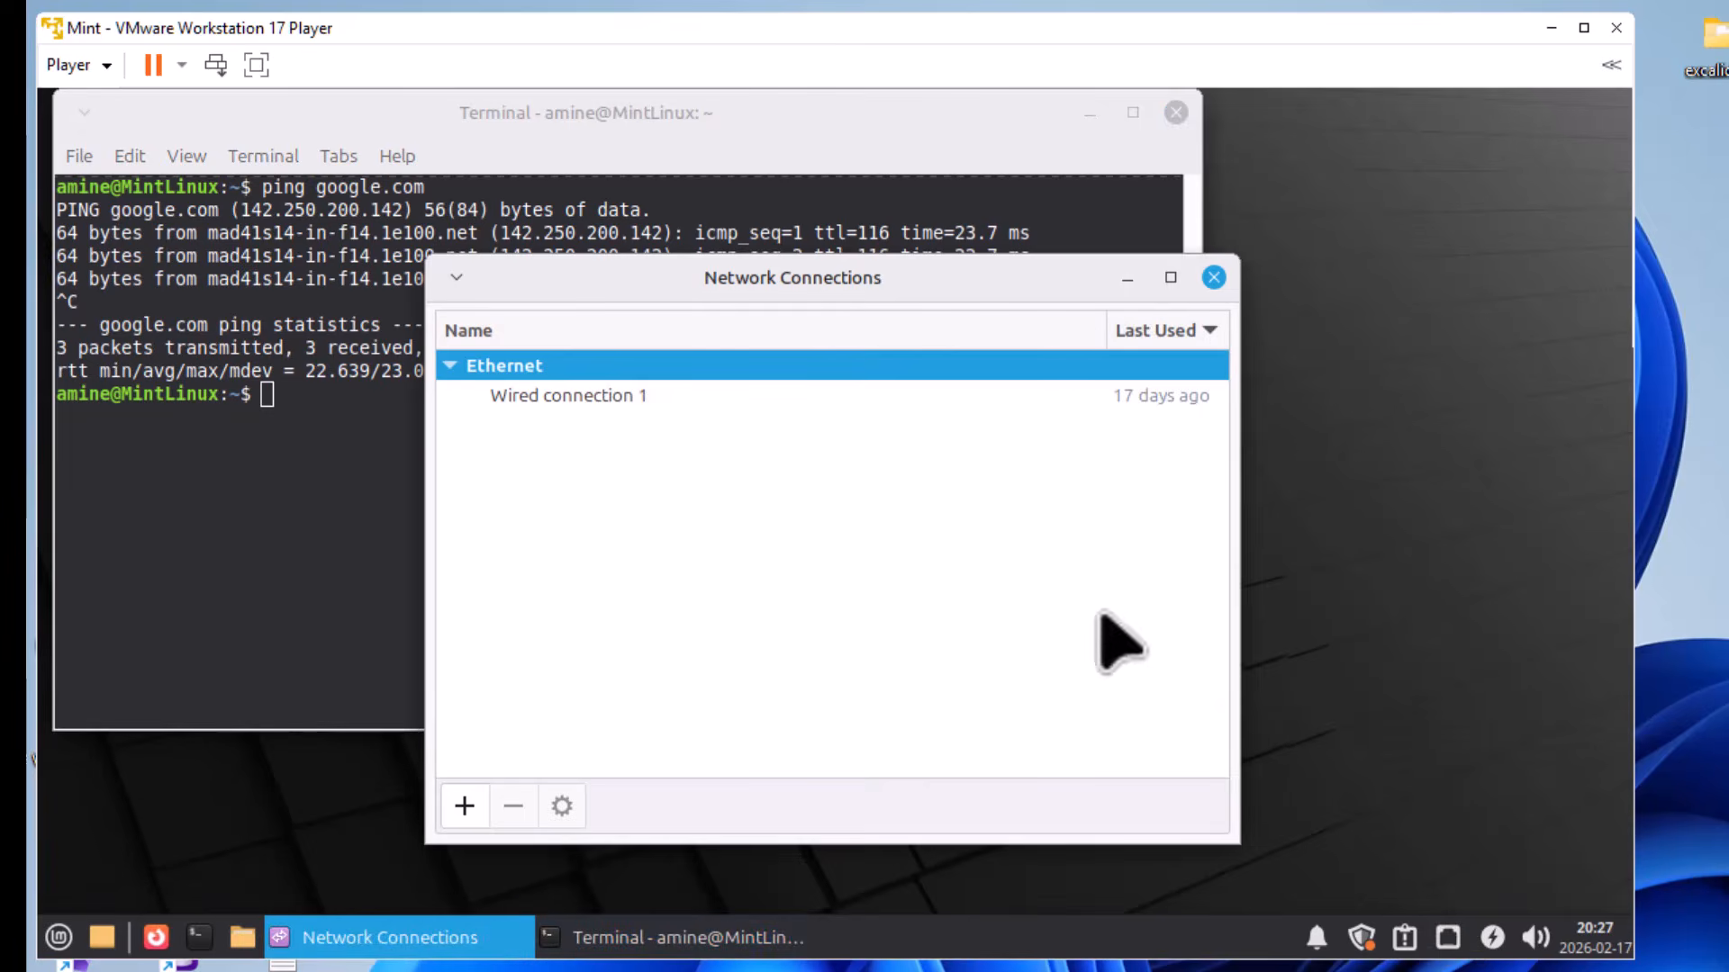
{"action": "left_click", "coordinate": [581, 396]}
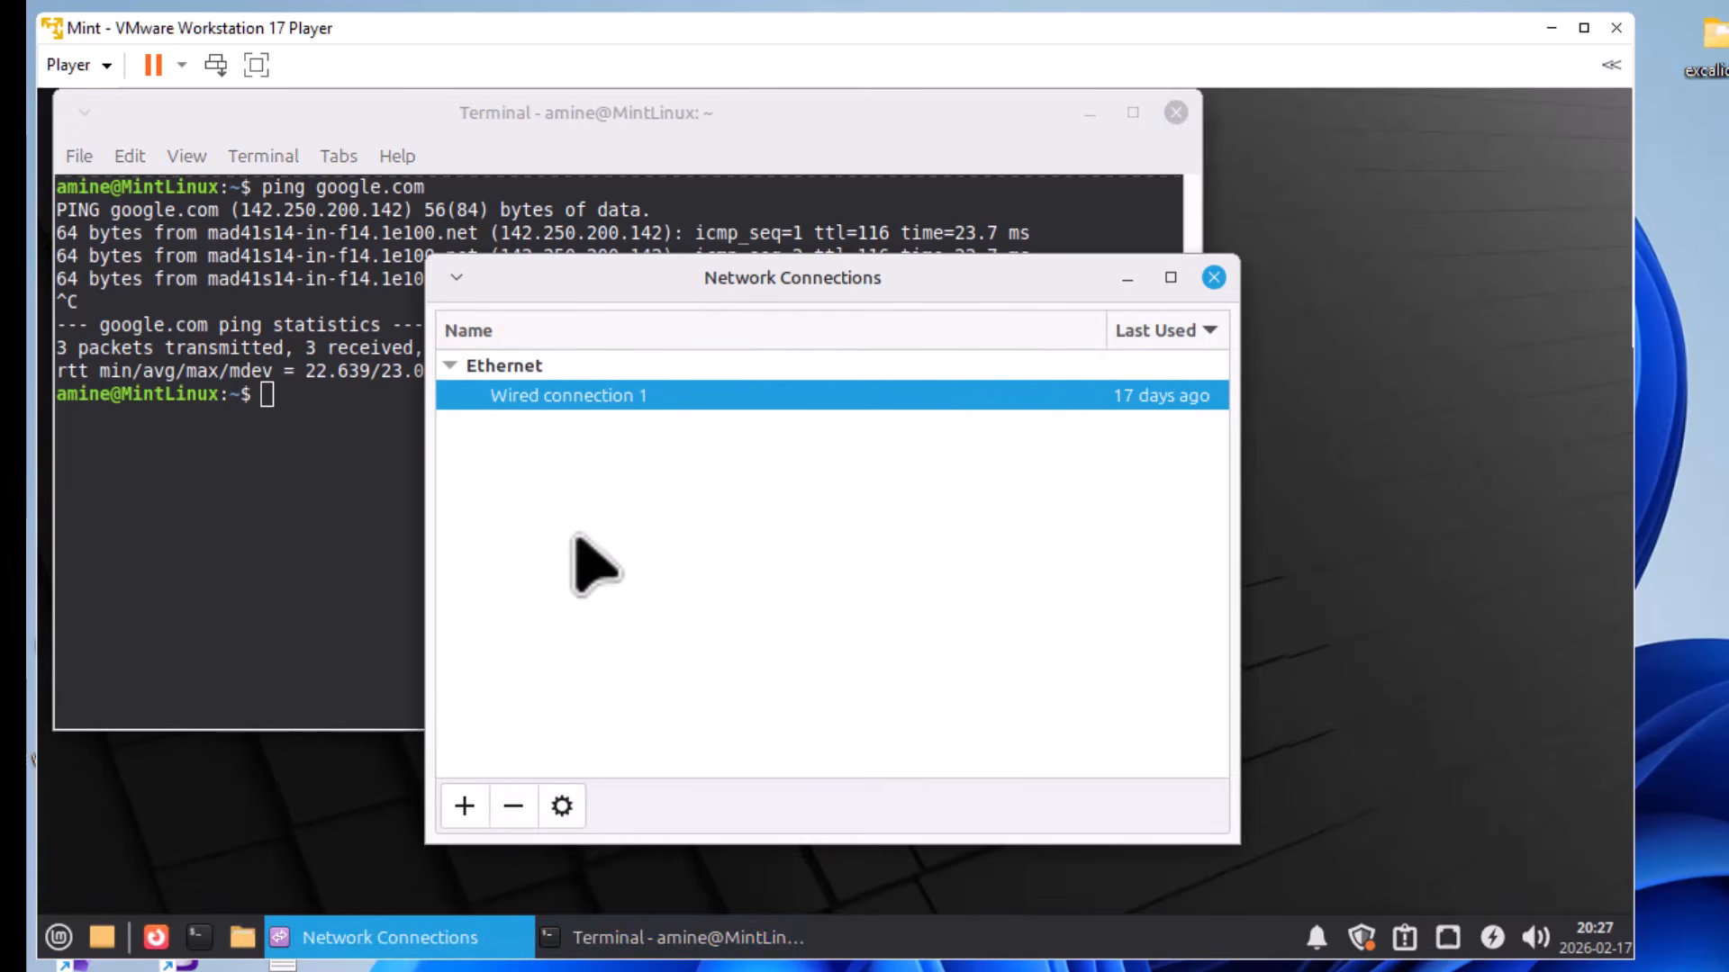
{"action": "left_click", "coordinate": [562, 810]}
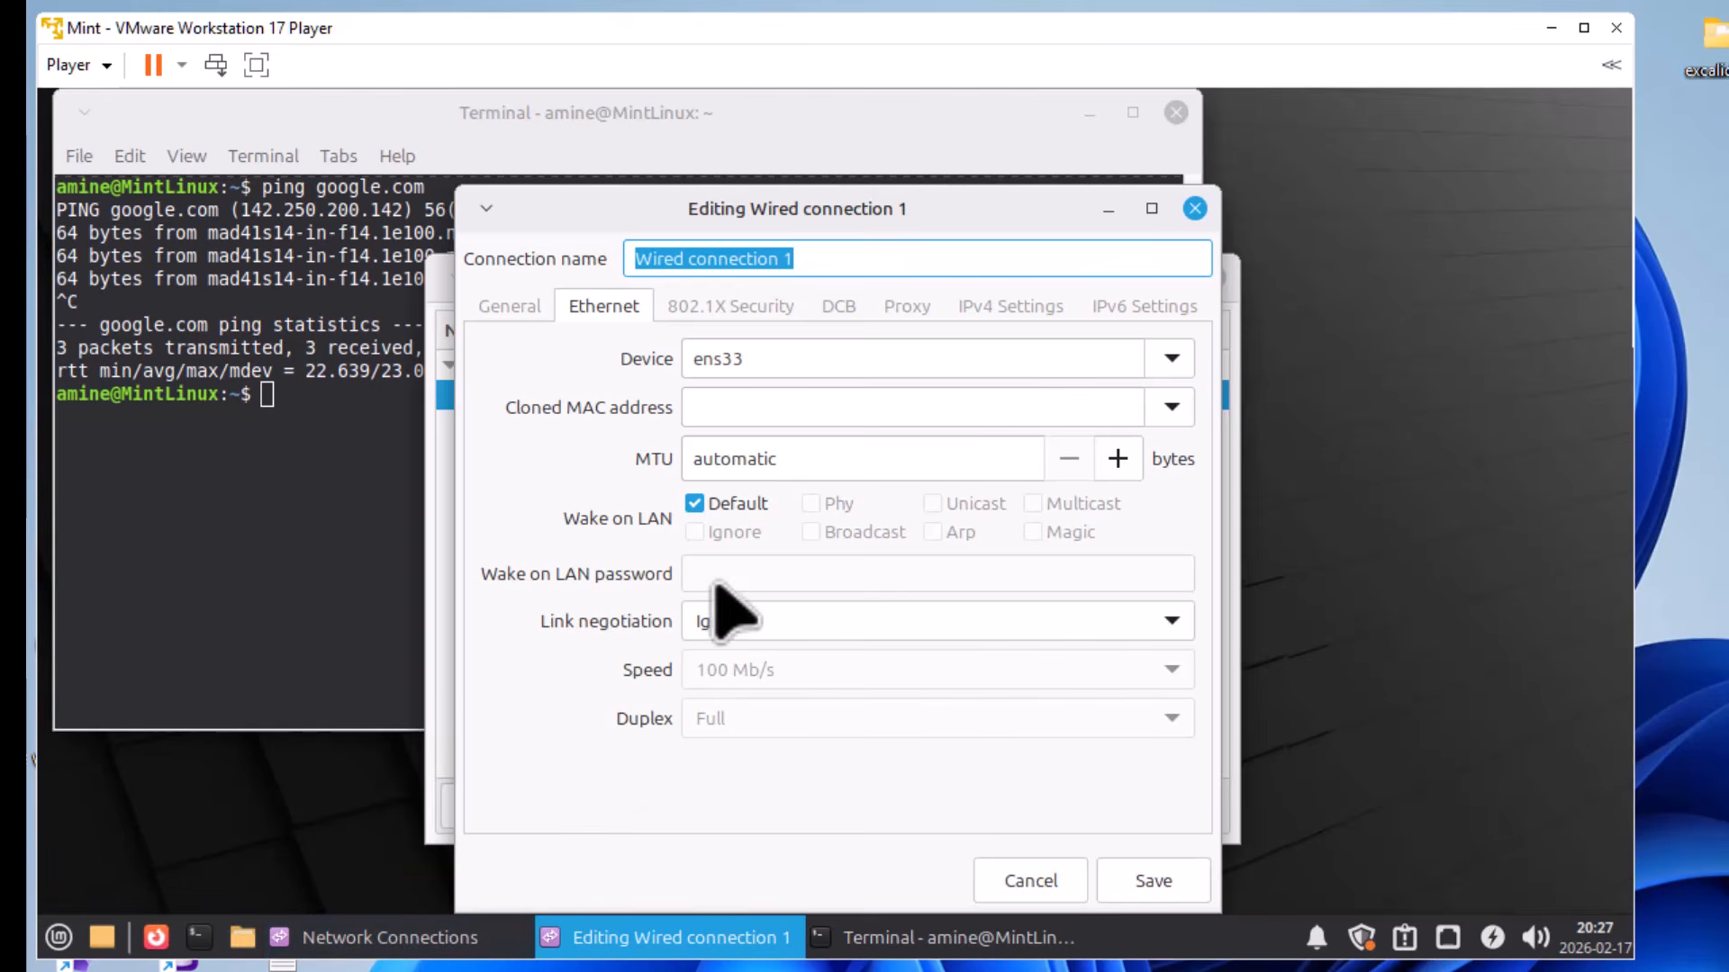
{"action": "left_click", "coordinate": [991, 310]}
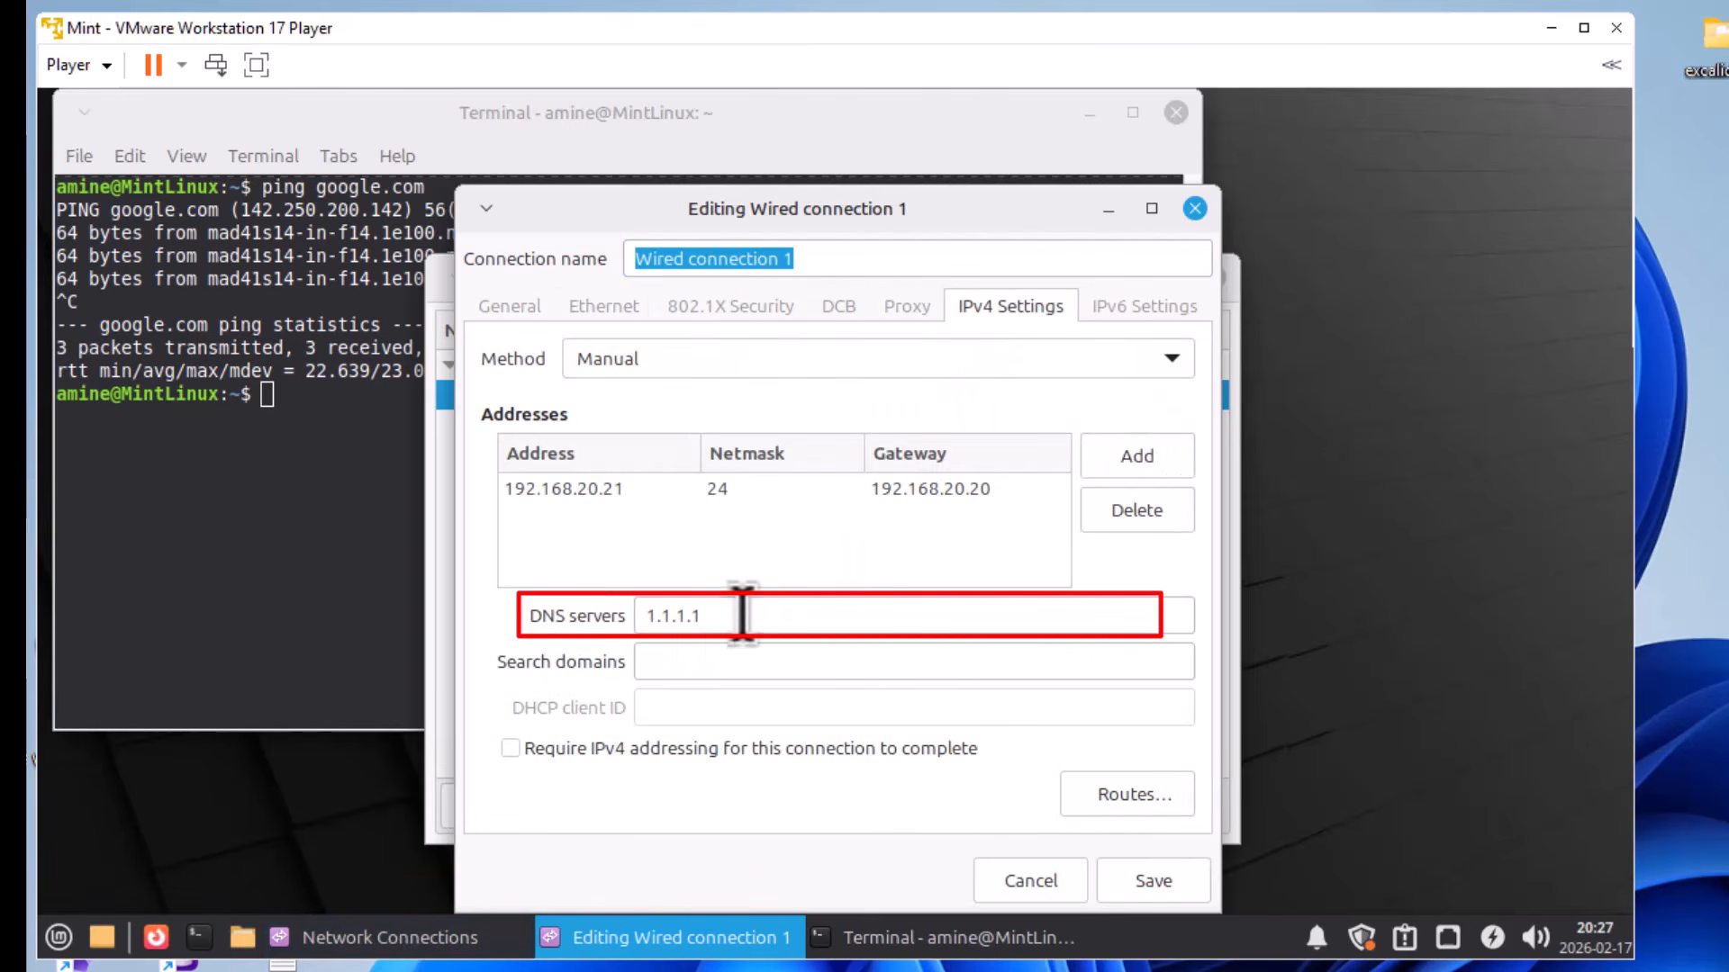
{"action": "left_click_drag", "start_coordinate": [745, 612], "coordinate": [591, 615]}
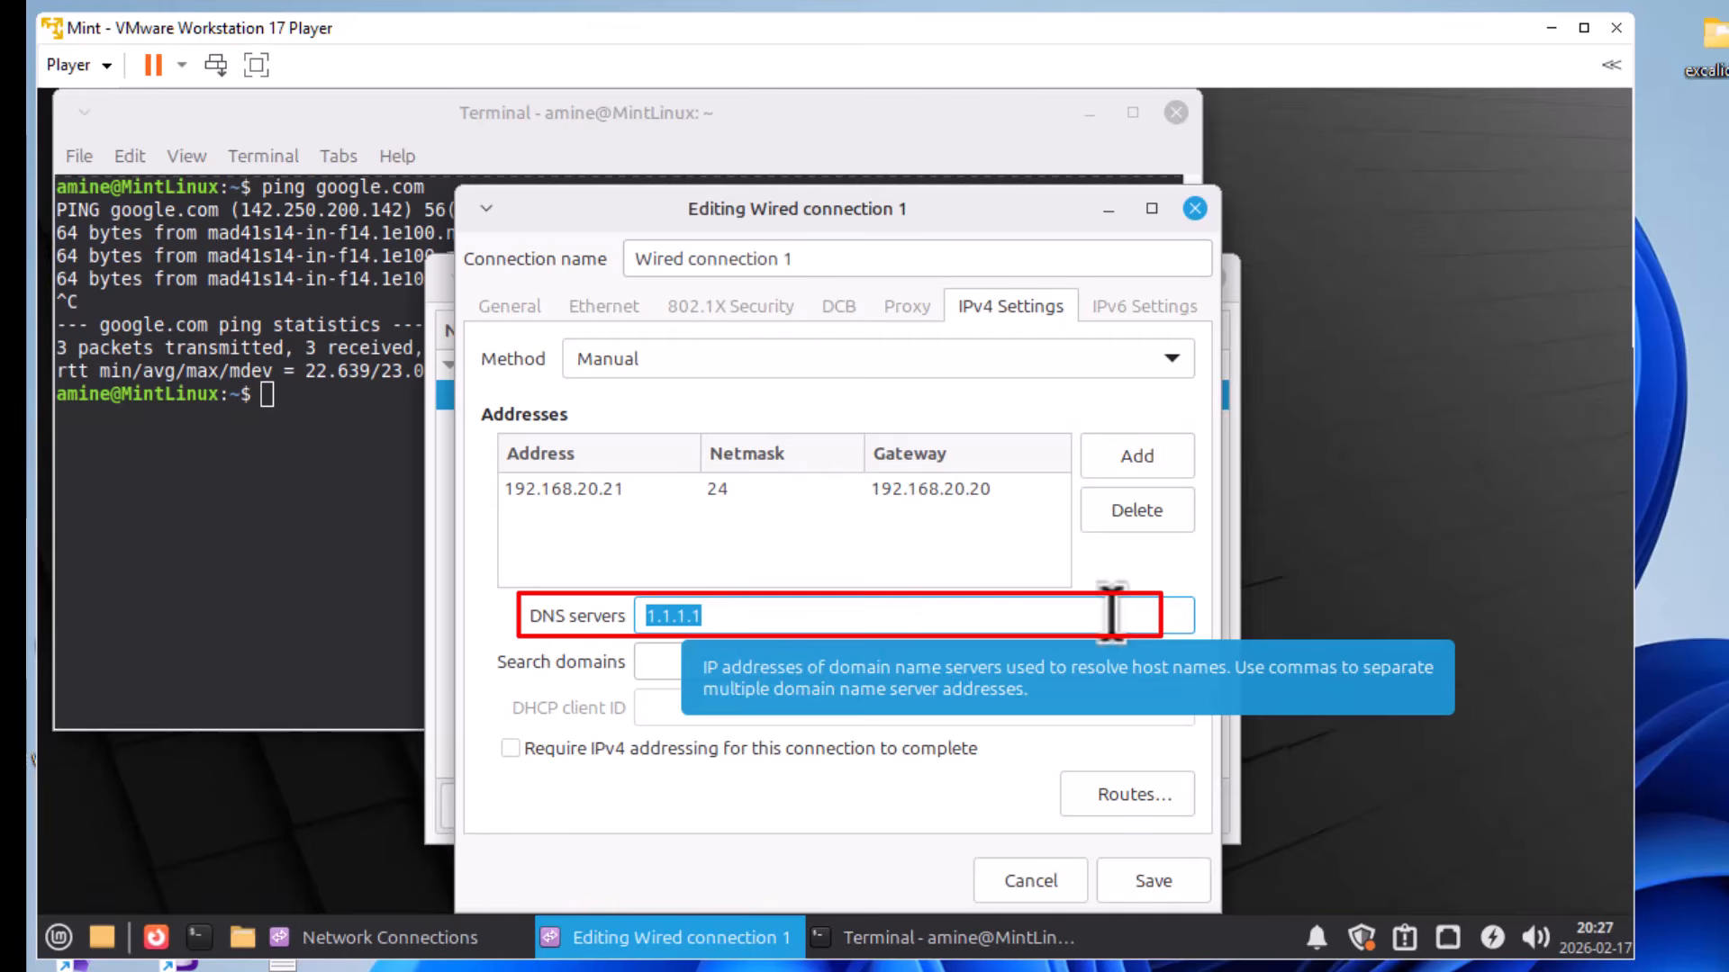
{"action": "type", "text": "192."}
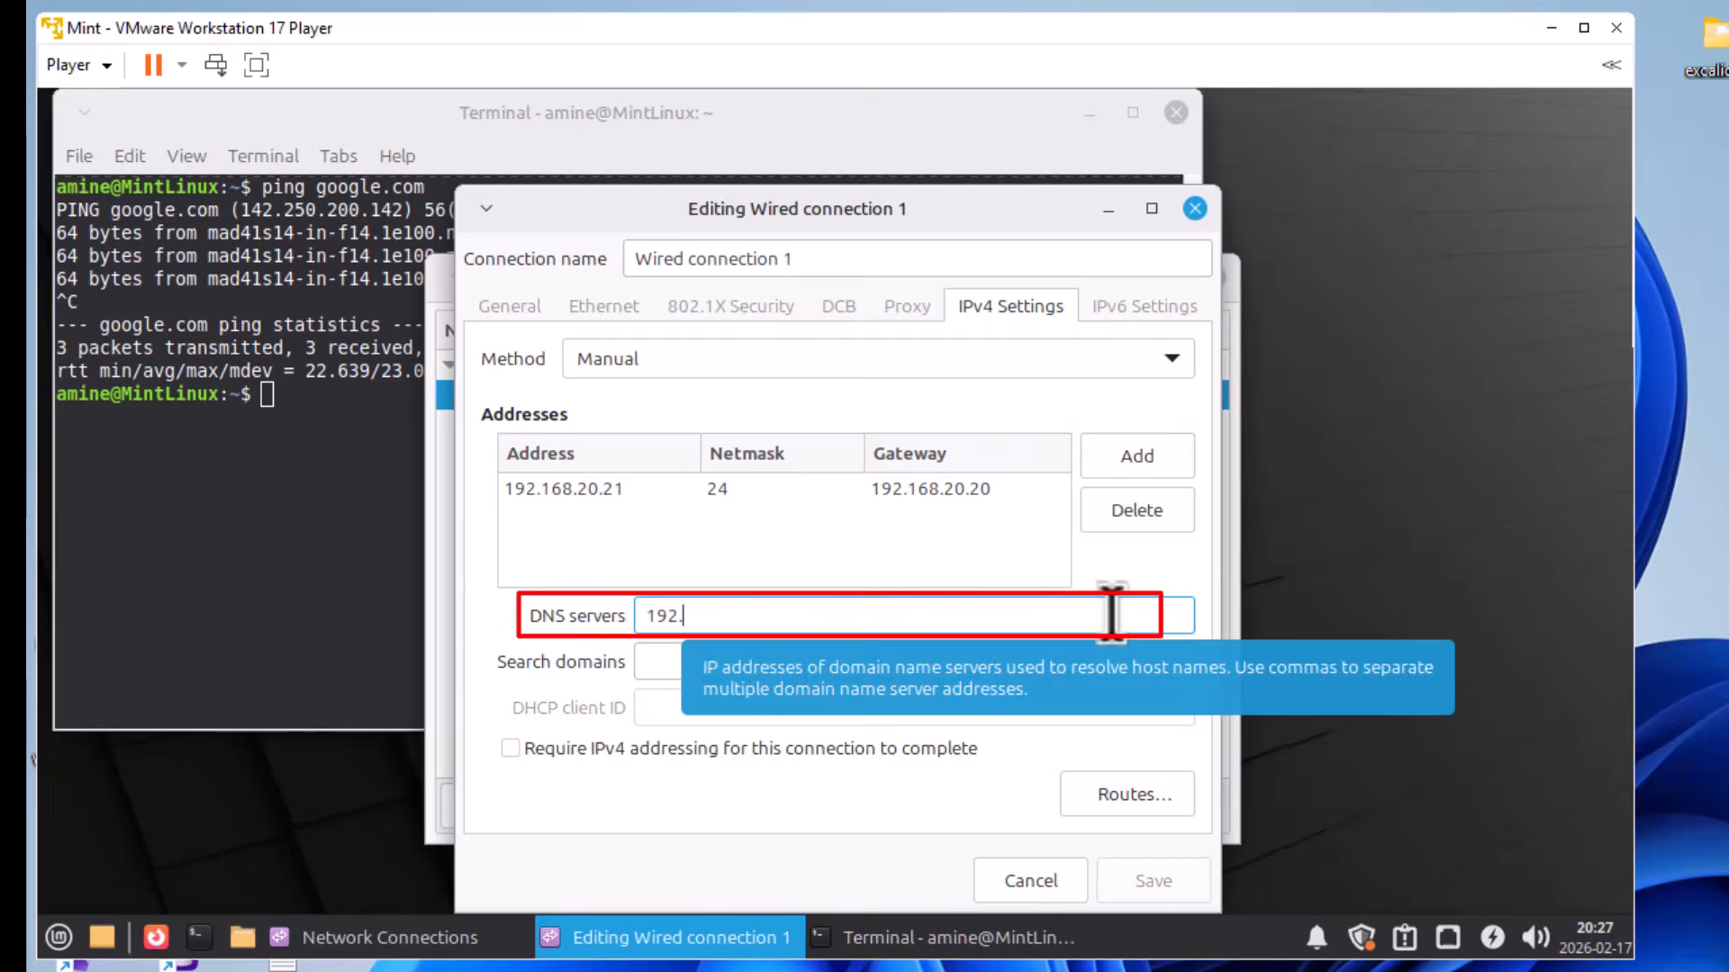
{"action": "type", "text": "168.20.20"}
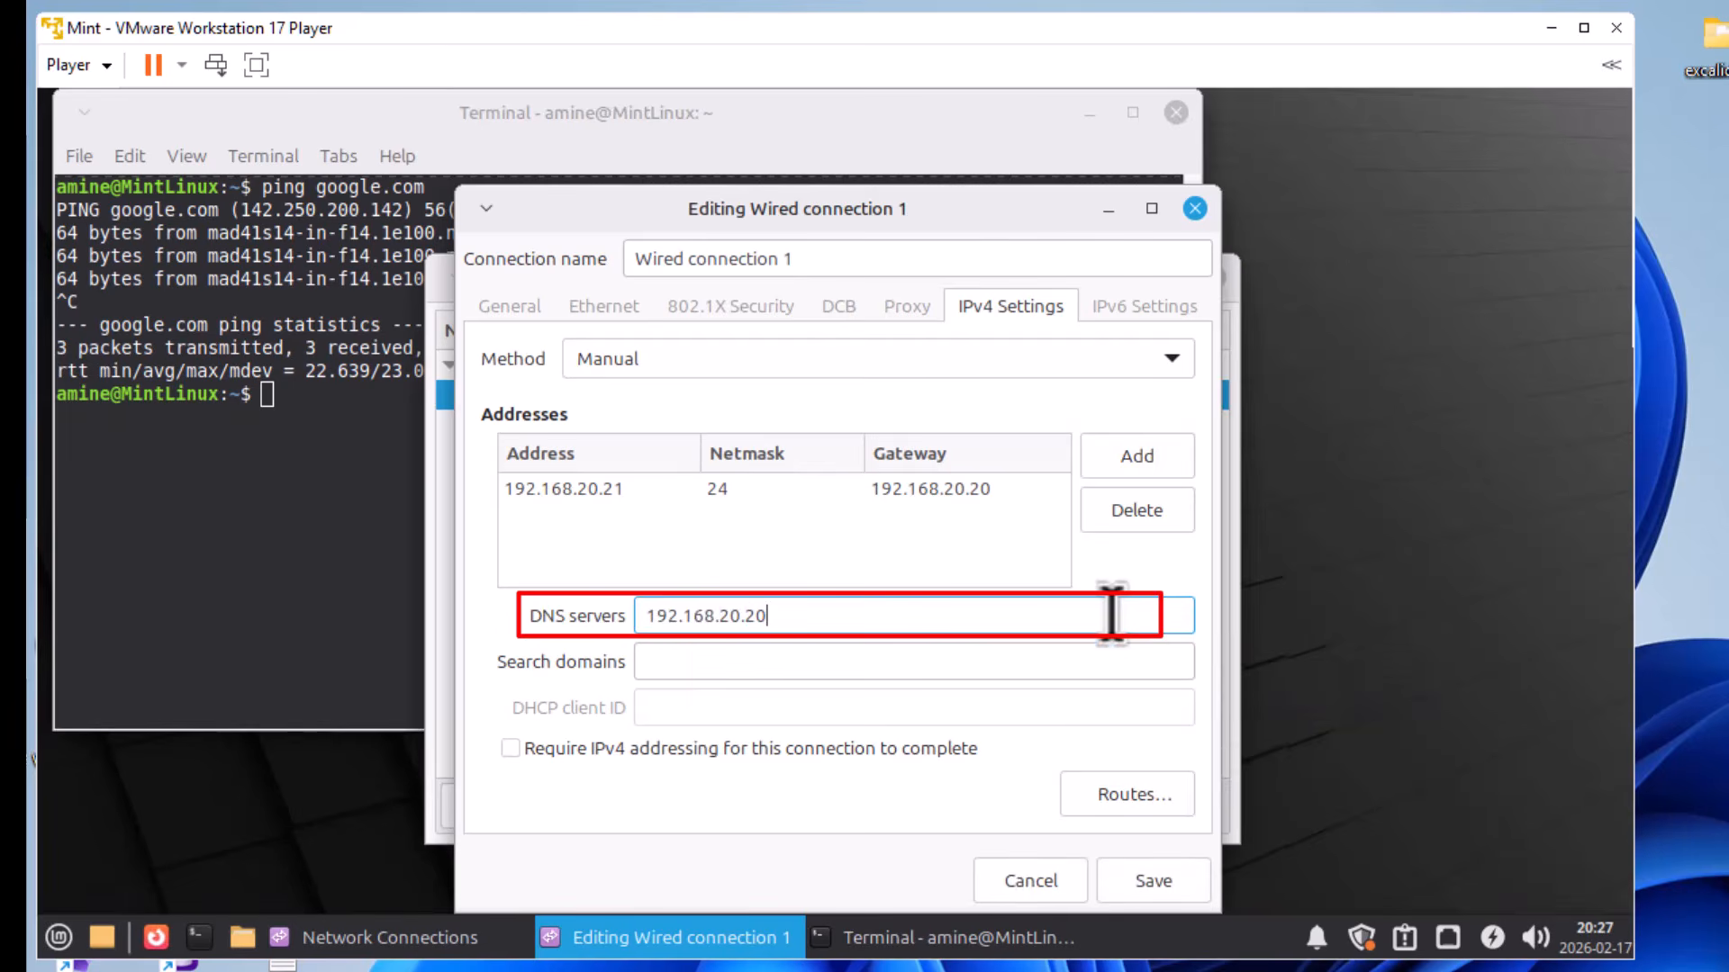
{"action": "left_click", "coordinate": [1153, 892]}
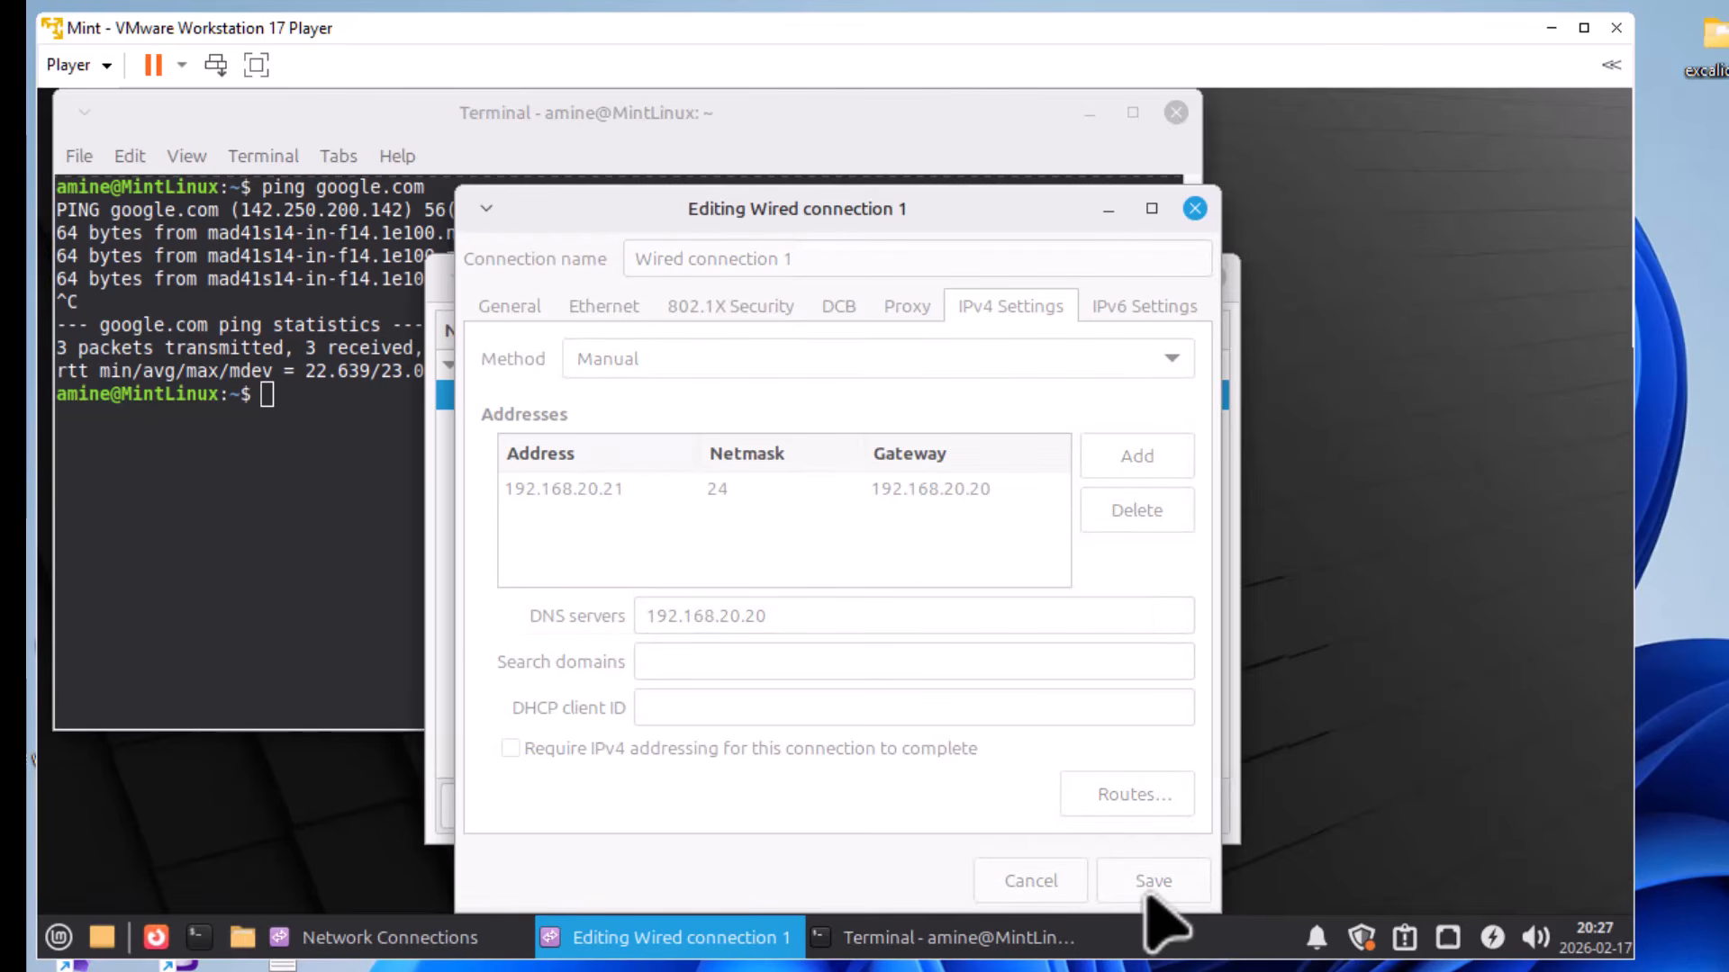
{"action": "left_click", "coordinate": [1209, 277]}
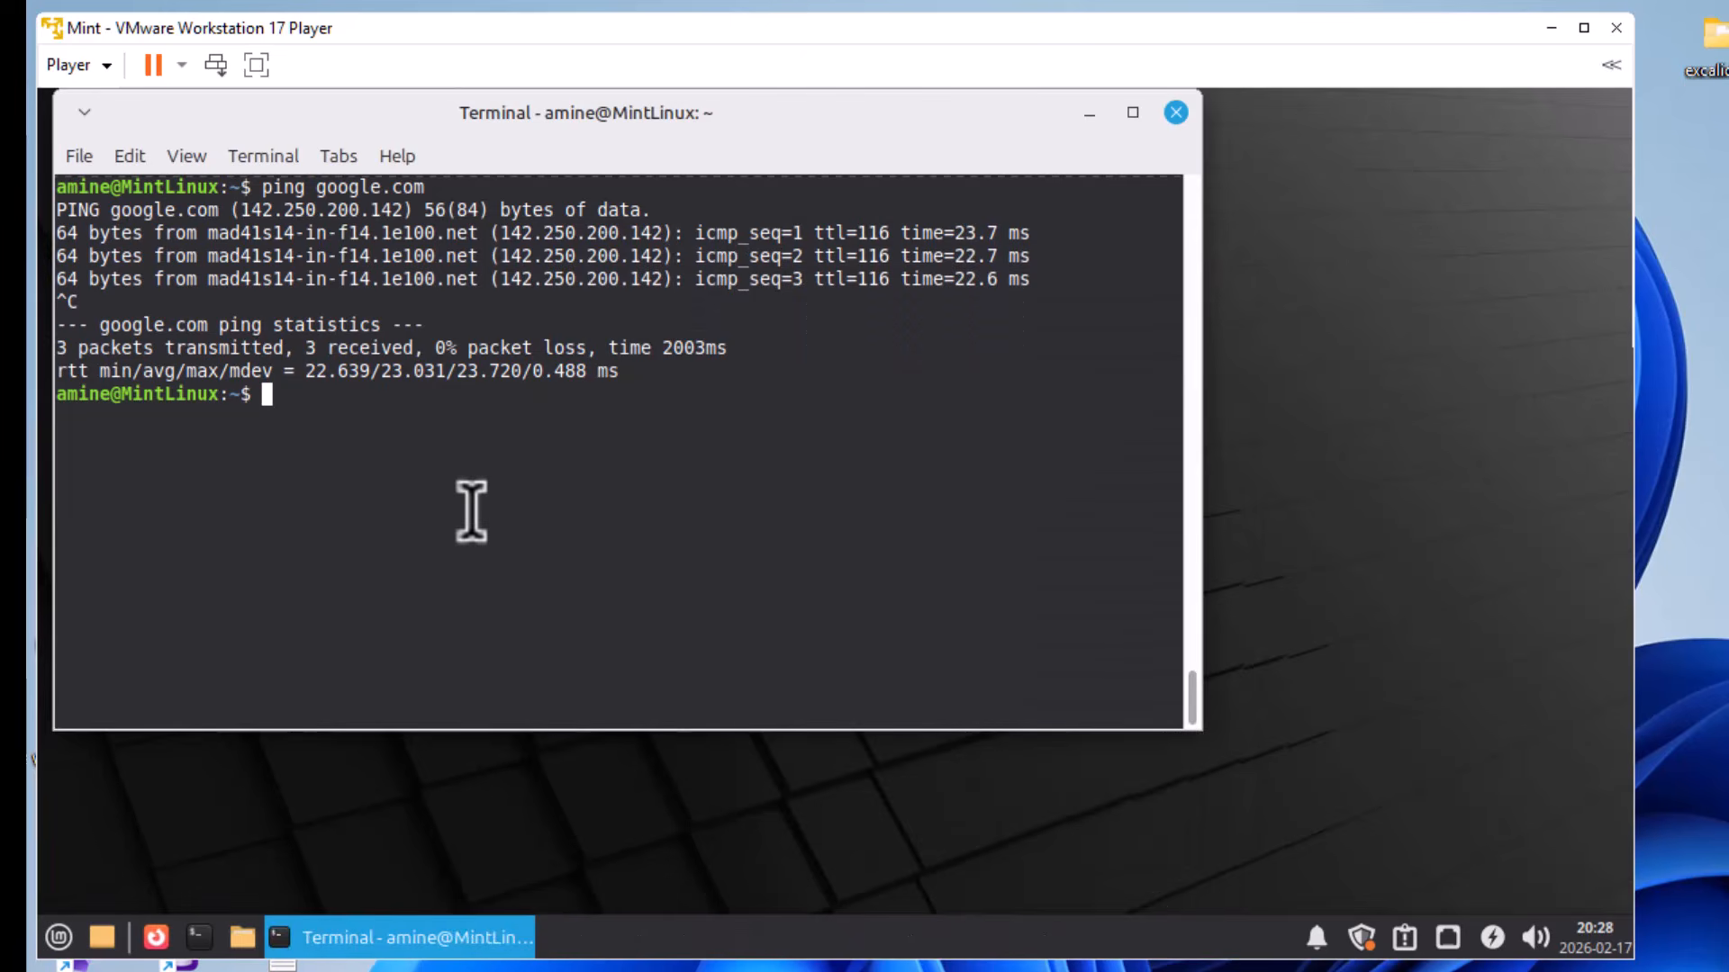
- Clear the terminal and run nslookup for google.com against the DNS server 192.168.20.20
{"action": "key", "text": "ctrl+l"}
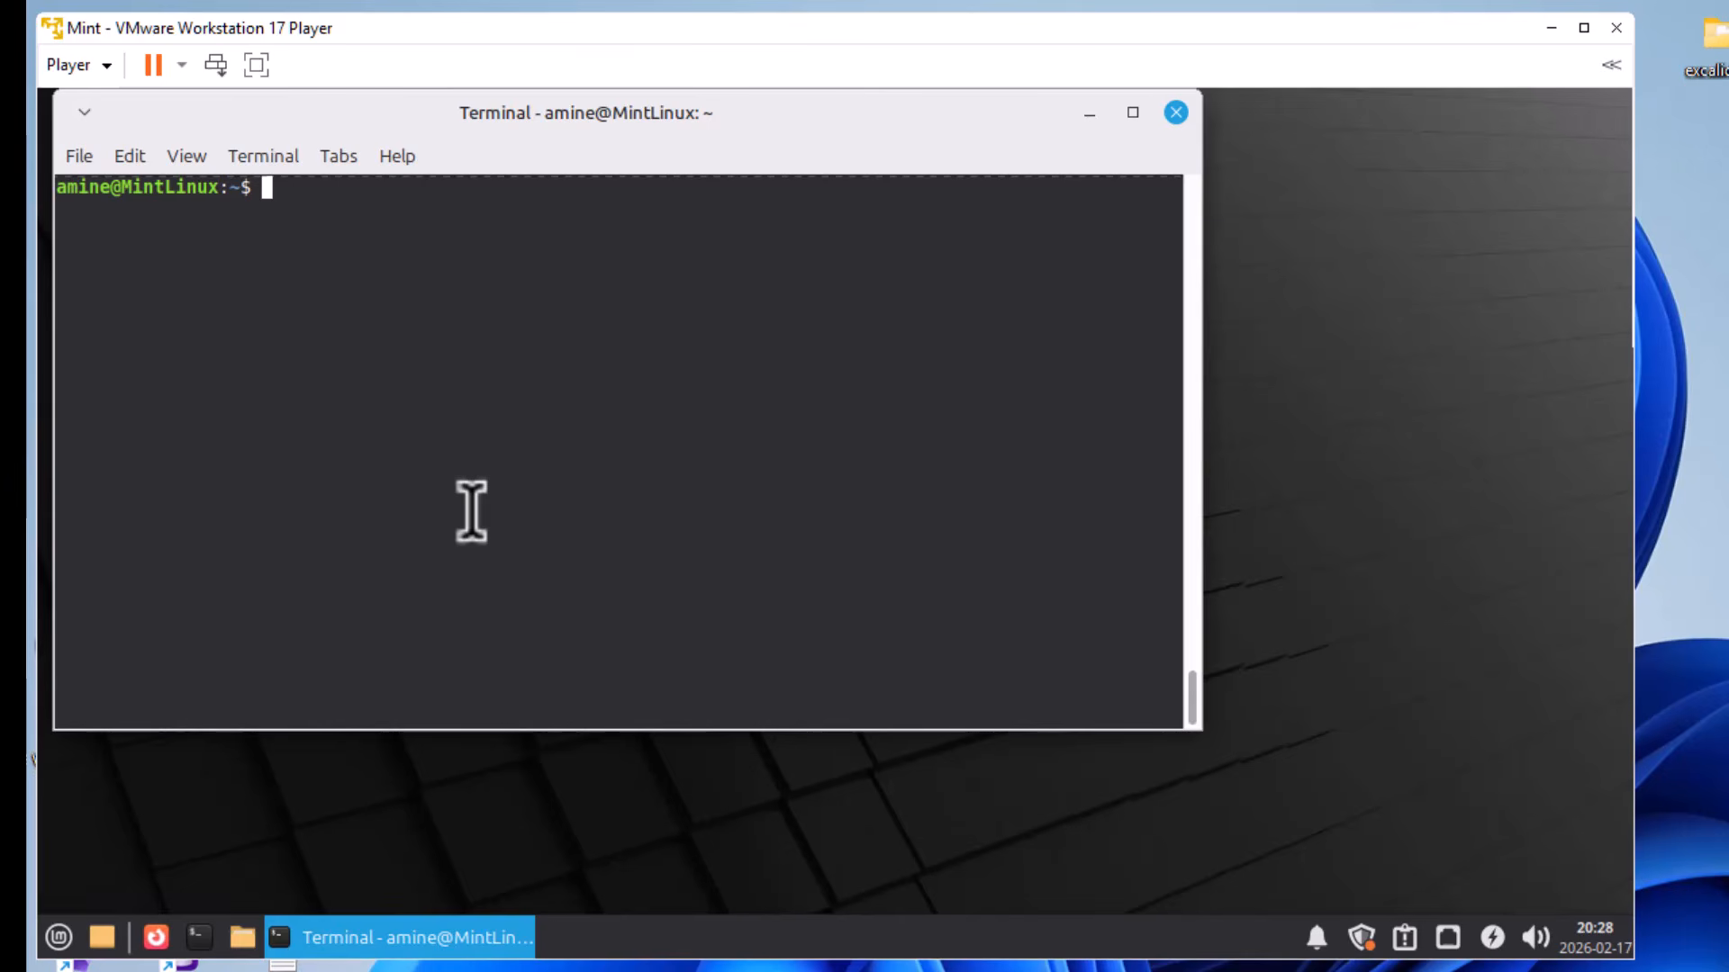
{"action": "type", "text": "nsll"}
{"action": "key", "text": "BackSpace"}
{"action": "type", "text": "pp"}
{"action": "key", "text": "BackSpace"}
{"action": "key", "text": "BackSpace"}
{"action": "key", "text": "Tab"}
{"action": "type", "text": "googl"}
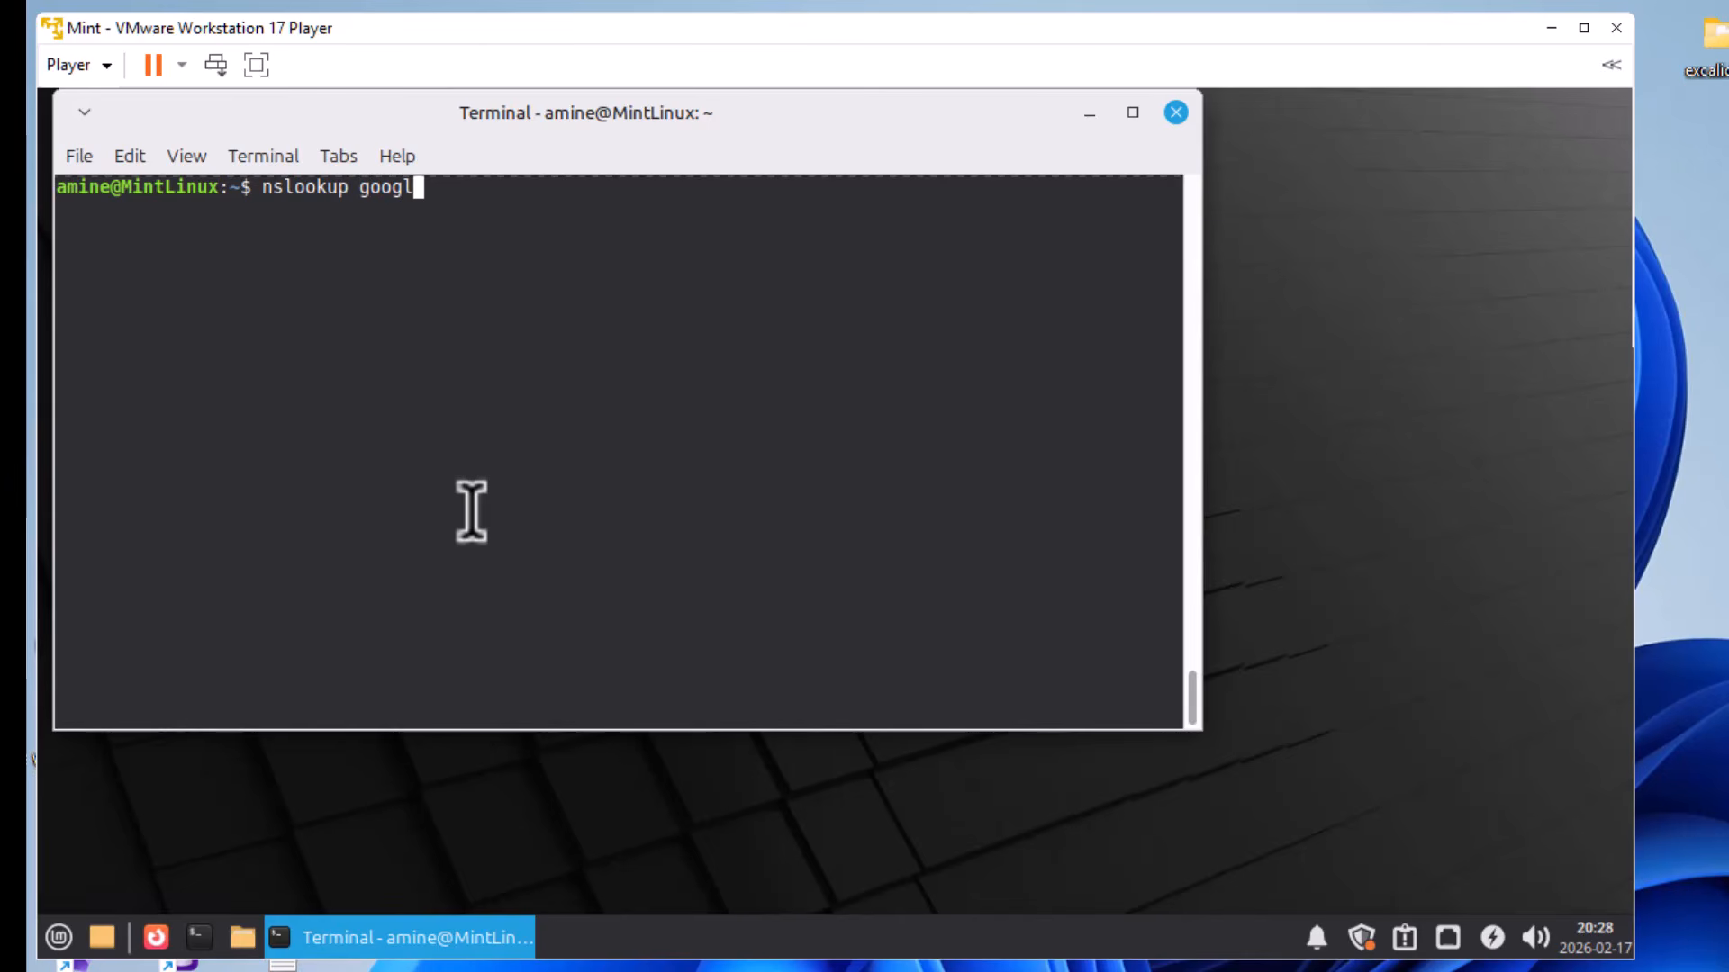
{"action": "type", "text": "e.com"}
{"action": "type", "text": "192.168.20.20"}
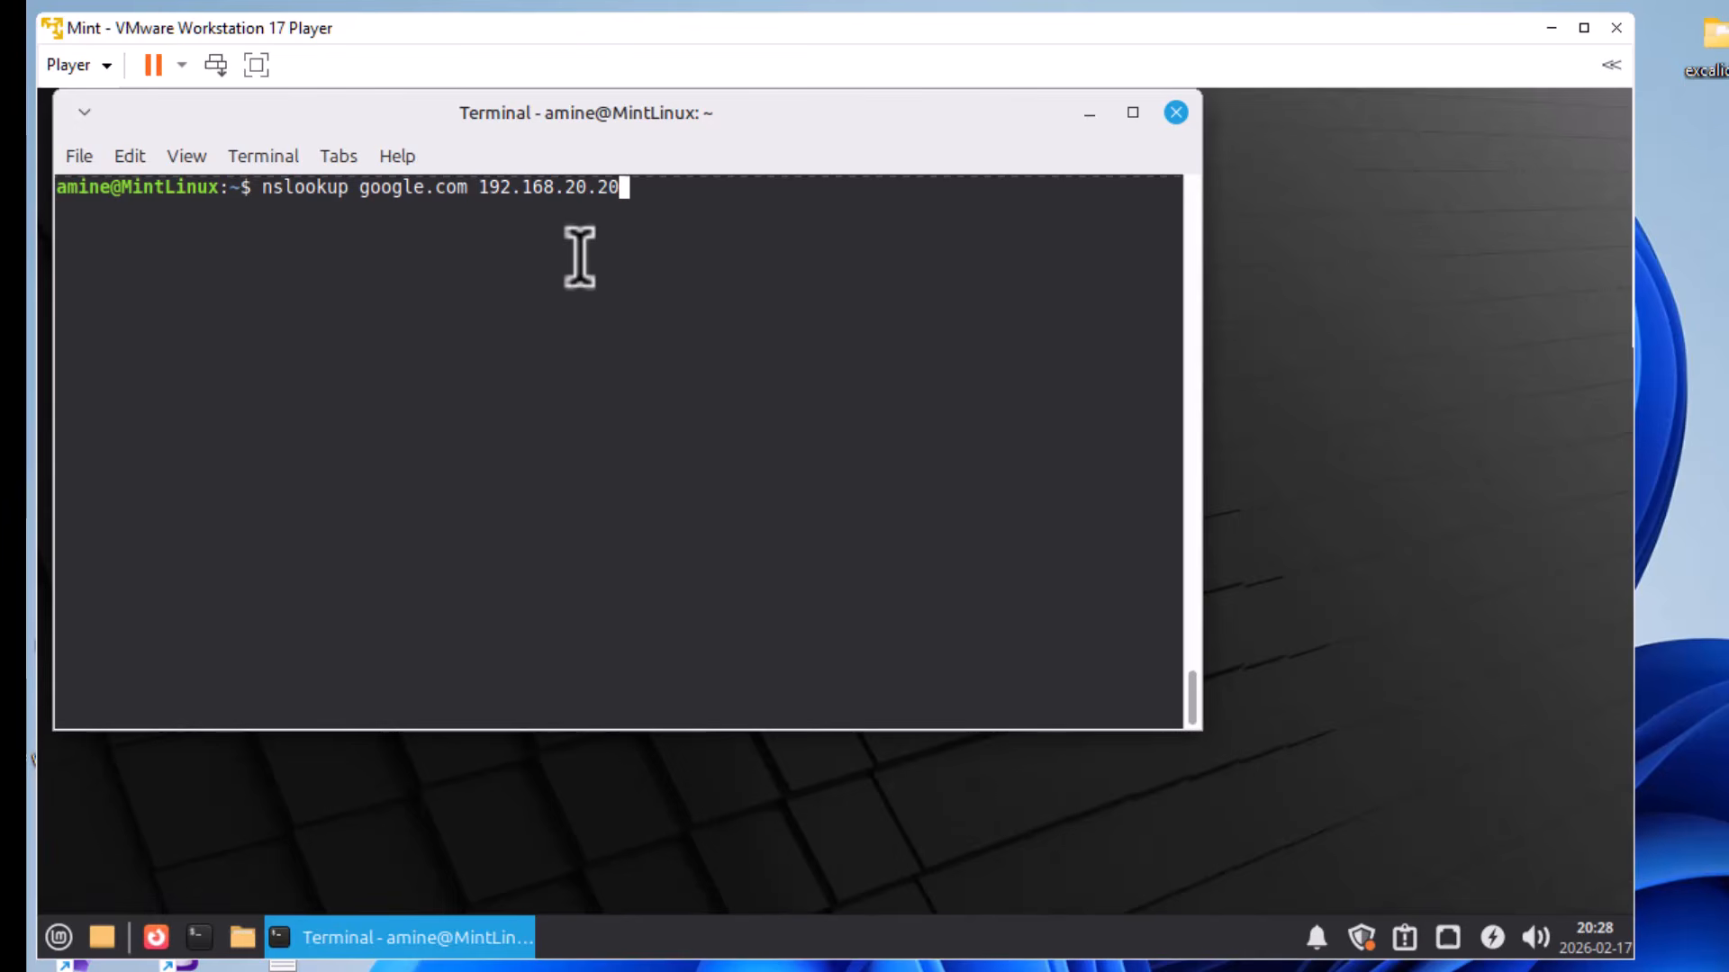
{"action": "key", "text": "Return"}
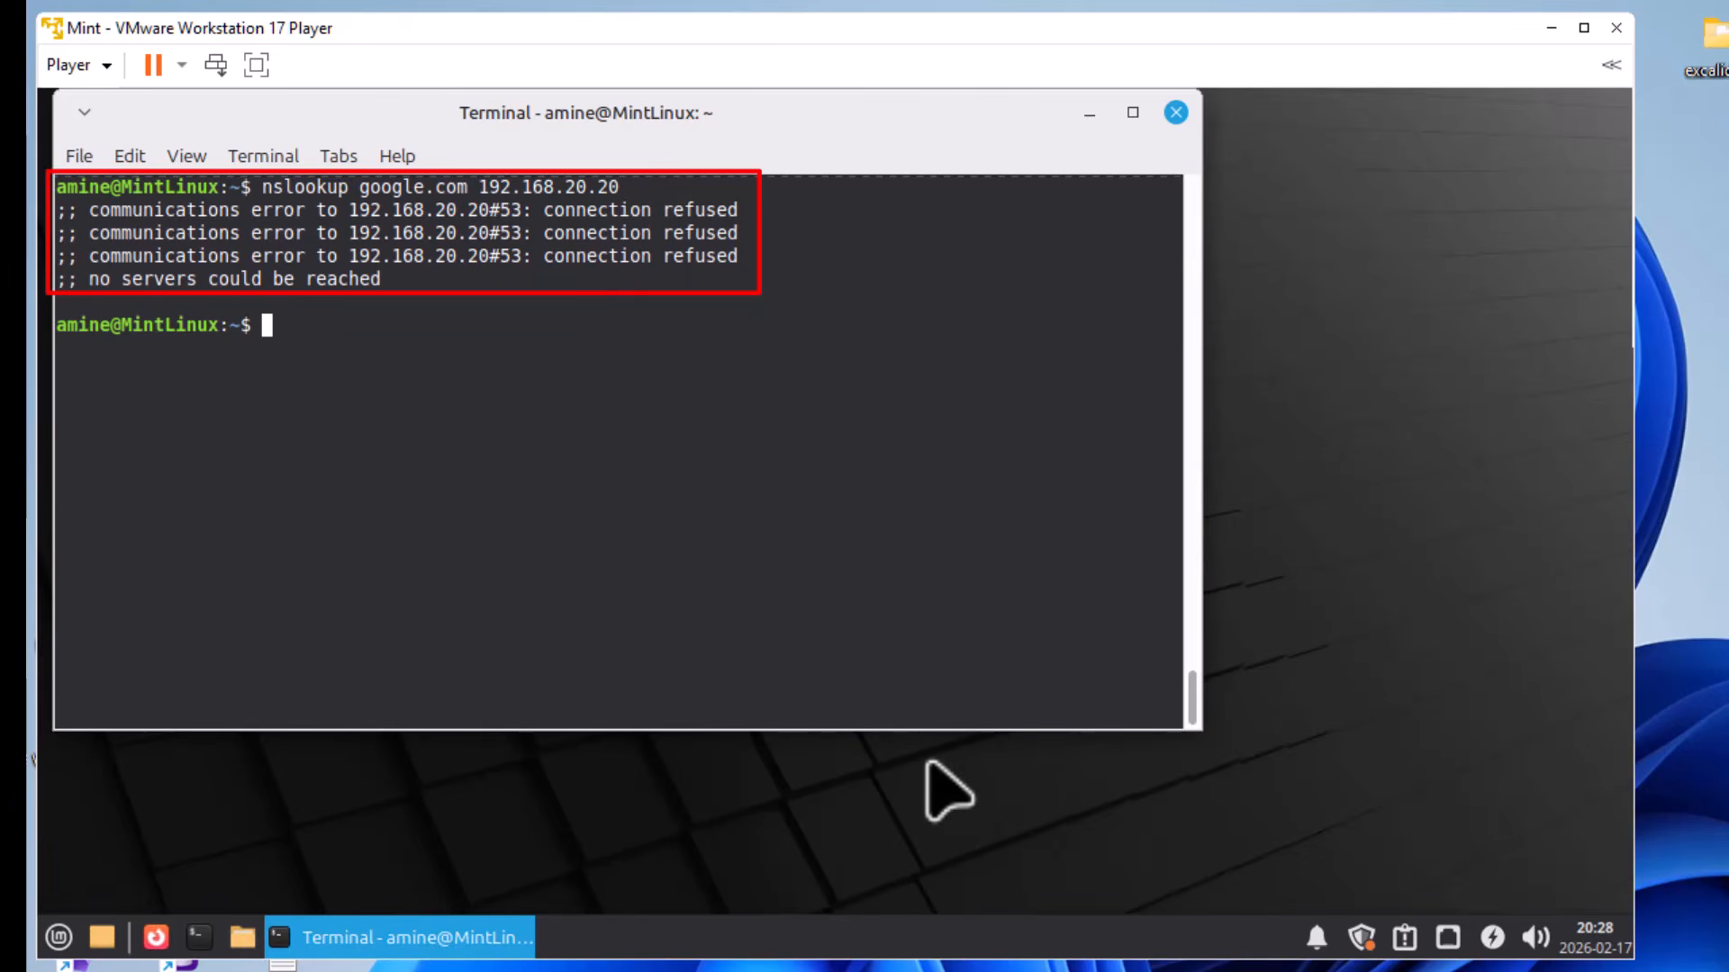
- Rerun the nslookup for google.com with 8.8.8.8 as the DNS server
{"action": "key", "text": "Up"}
{"action": "key", "text": "BackSpace"}
{"action": "key", "text": "BackSpace"}
{"action": "key", "text": "BackSpace"}
{"action": "key", "text": "BackSpace"}
{"action": "key", "text": "BackSpace"}
{"action": "key", "text": "BackSpace"}
{"action": "key", "text": "BackSpace"}
{"action": "key", "text": "BackSpace"}
{"action": "key", "text": "BackSpace"}
{"action": "key", "text": "BackSpace"}
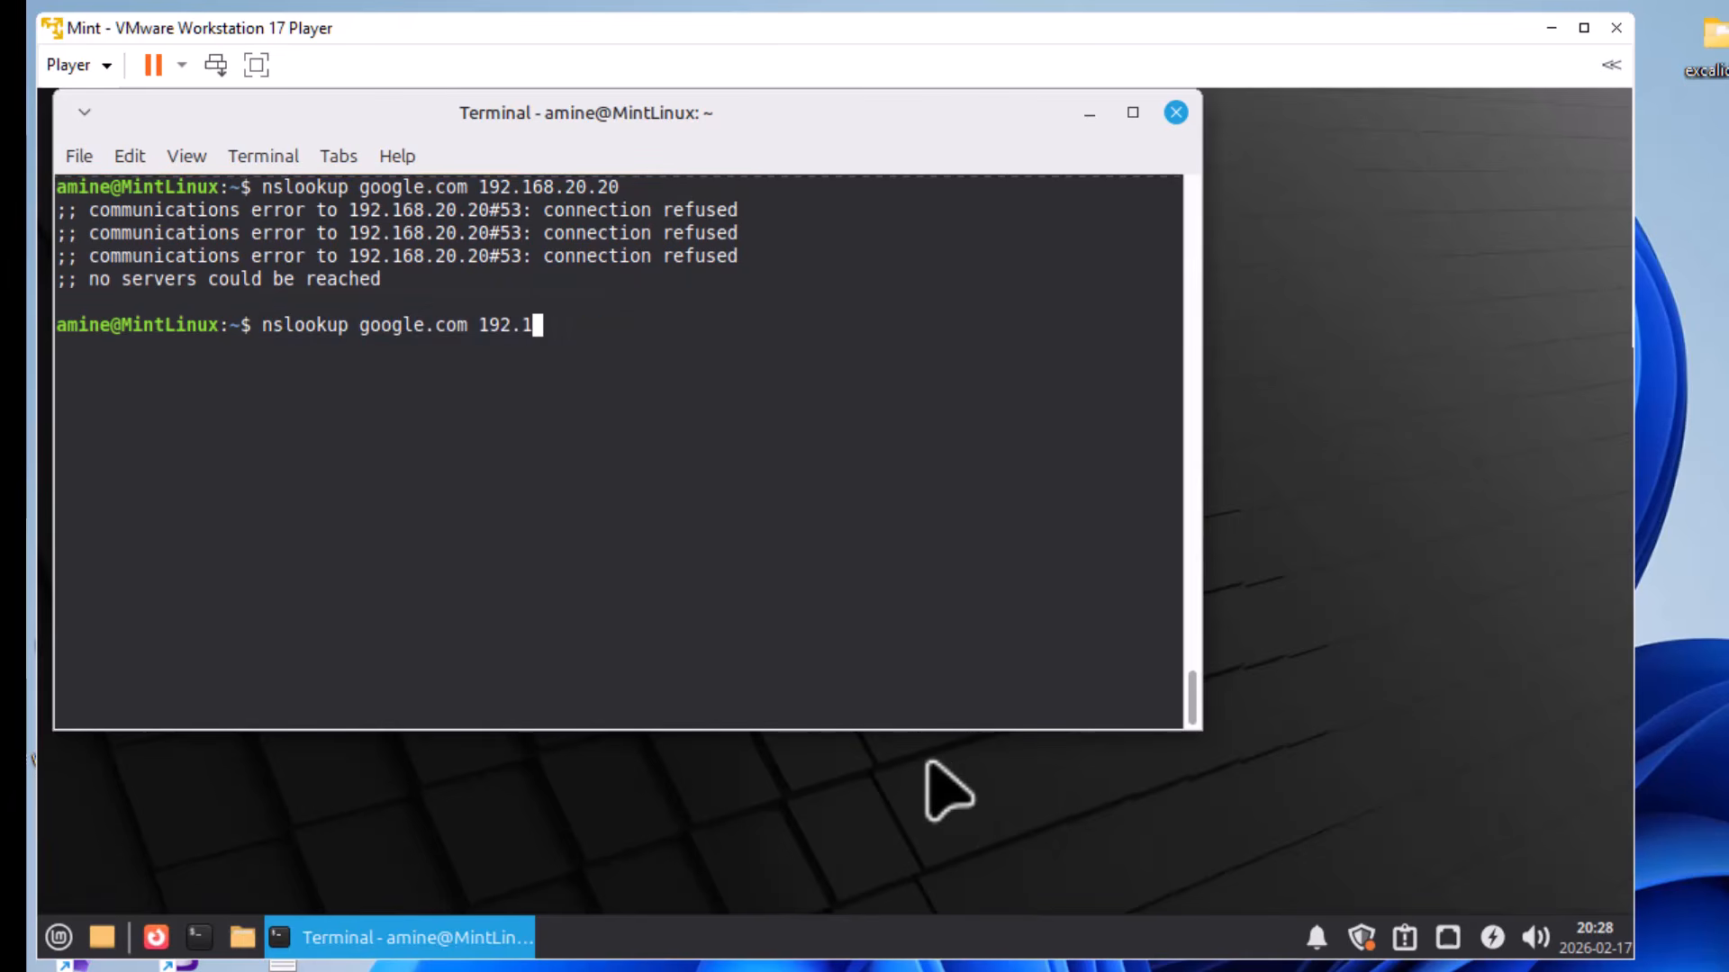
{"action": "key", "text": "BackSpace"}
{"action": "key", "text": "BackSpace"}
{"action": "key", "text": "BackSpace"}
{"action": "type", "text": "8.8.8.8"}
{"action": "key", "text": "Return"}
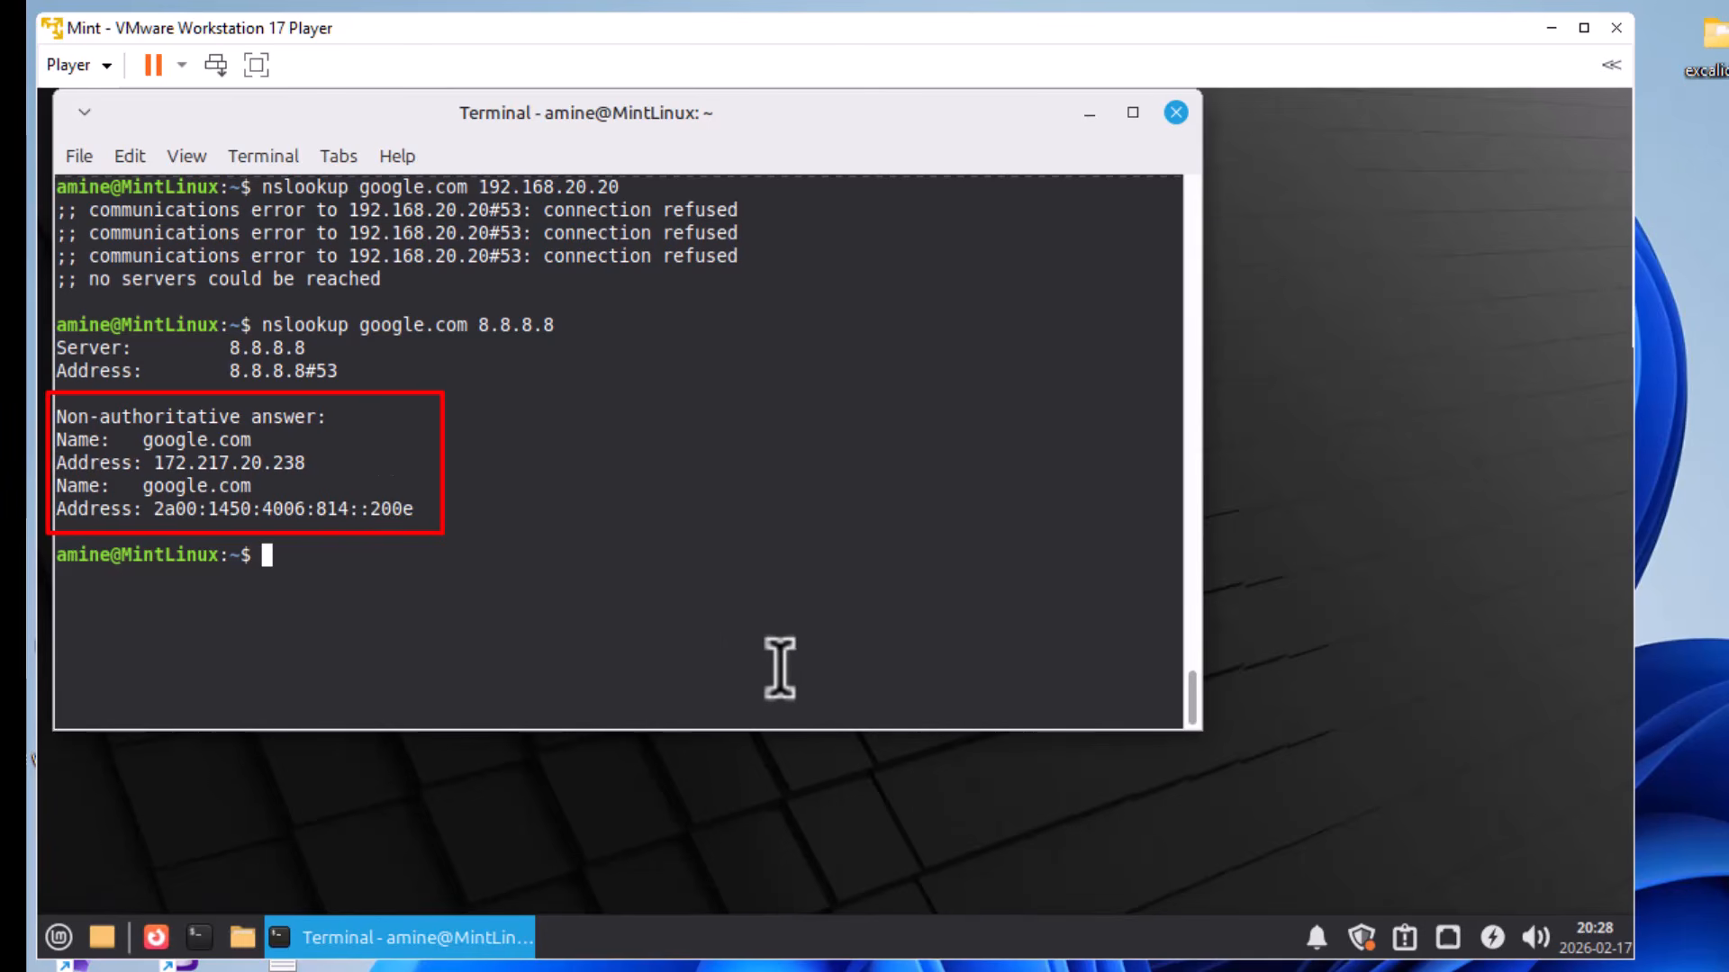
- Rerun the nslookup for google.com with 1.1.1.1 as the DNS server
{"action": "key", "text": "Up"}
{"action": "key", "text": "BackSpace"}
{"action": "key", "text": "BackSpace"}
{"action": "key", "text": "BackSpace"}
{"action": "key", "text": "BackSpace"}
{"action": "key", "text": "BackSpace"}
{"action": "key", "text": "BackSpace"}
{"action": "key", "text": "BackSpace"}
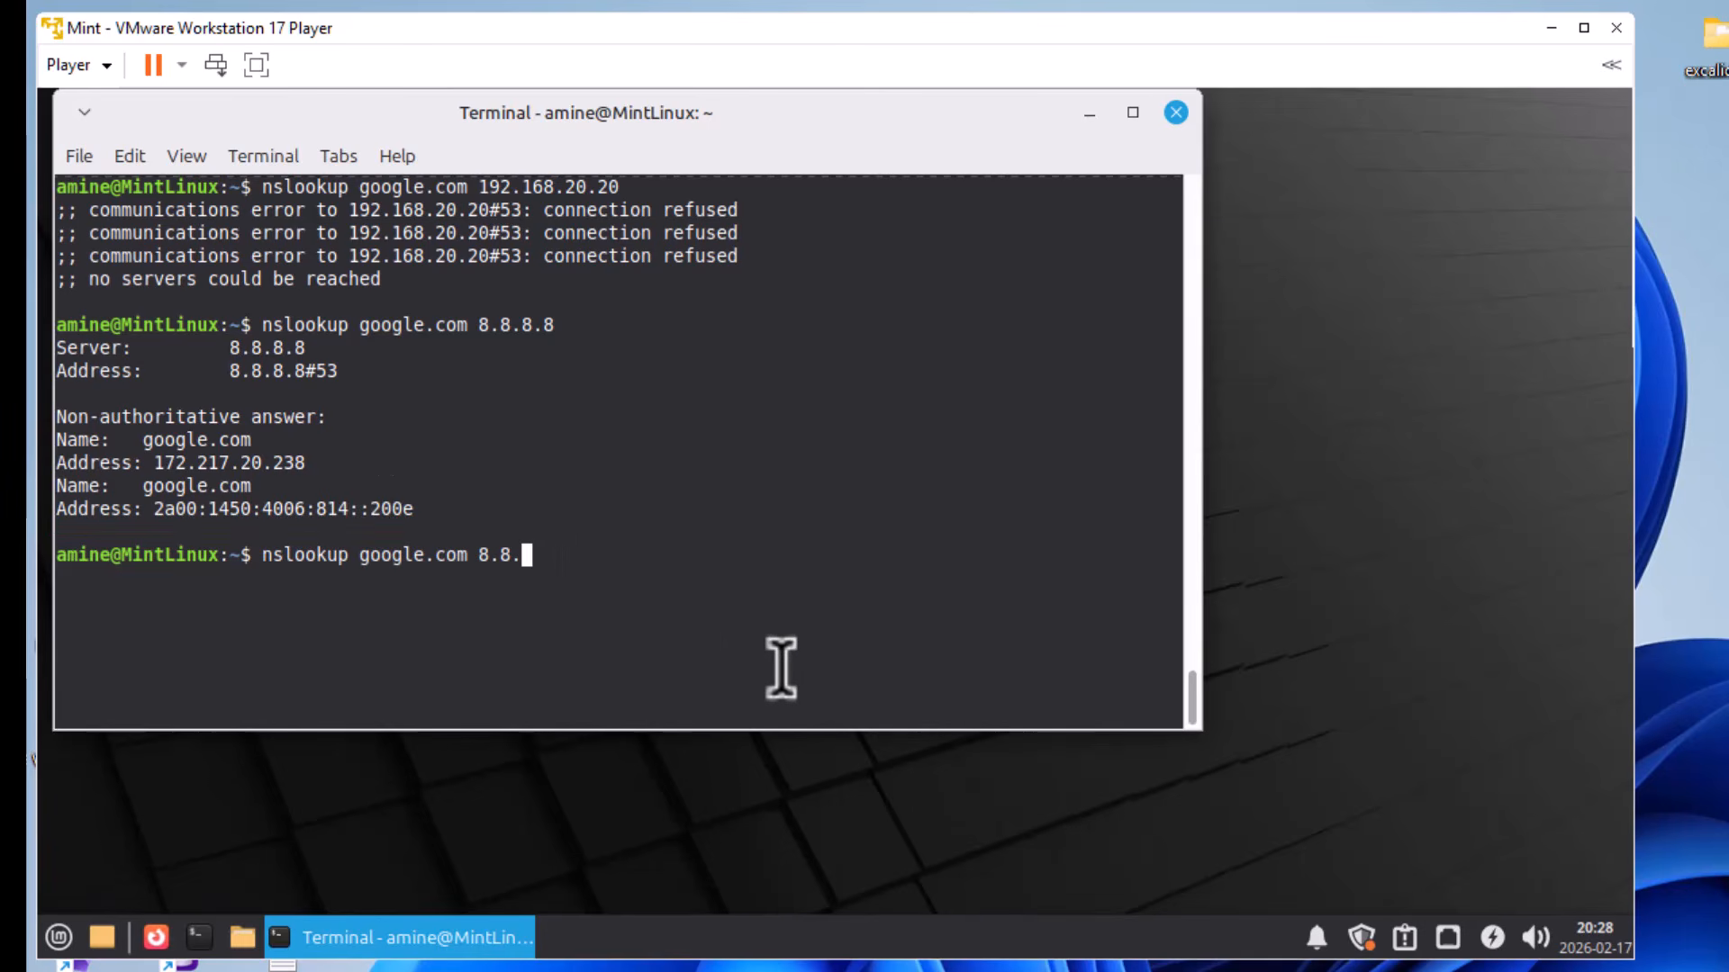
{"action": "type", "text": "1.1.1.1"}
{"action": "key", "text": "Return"}
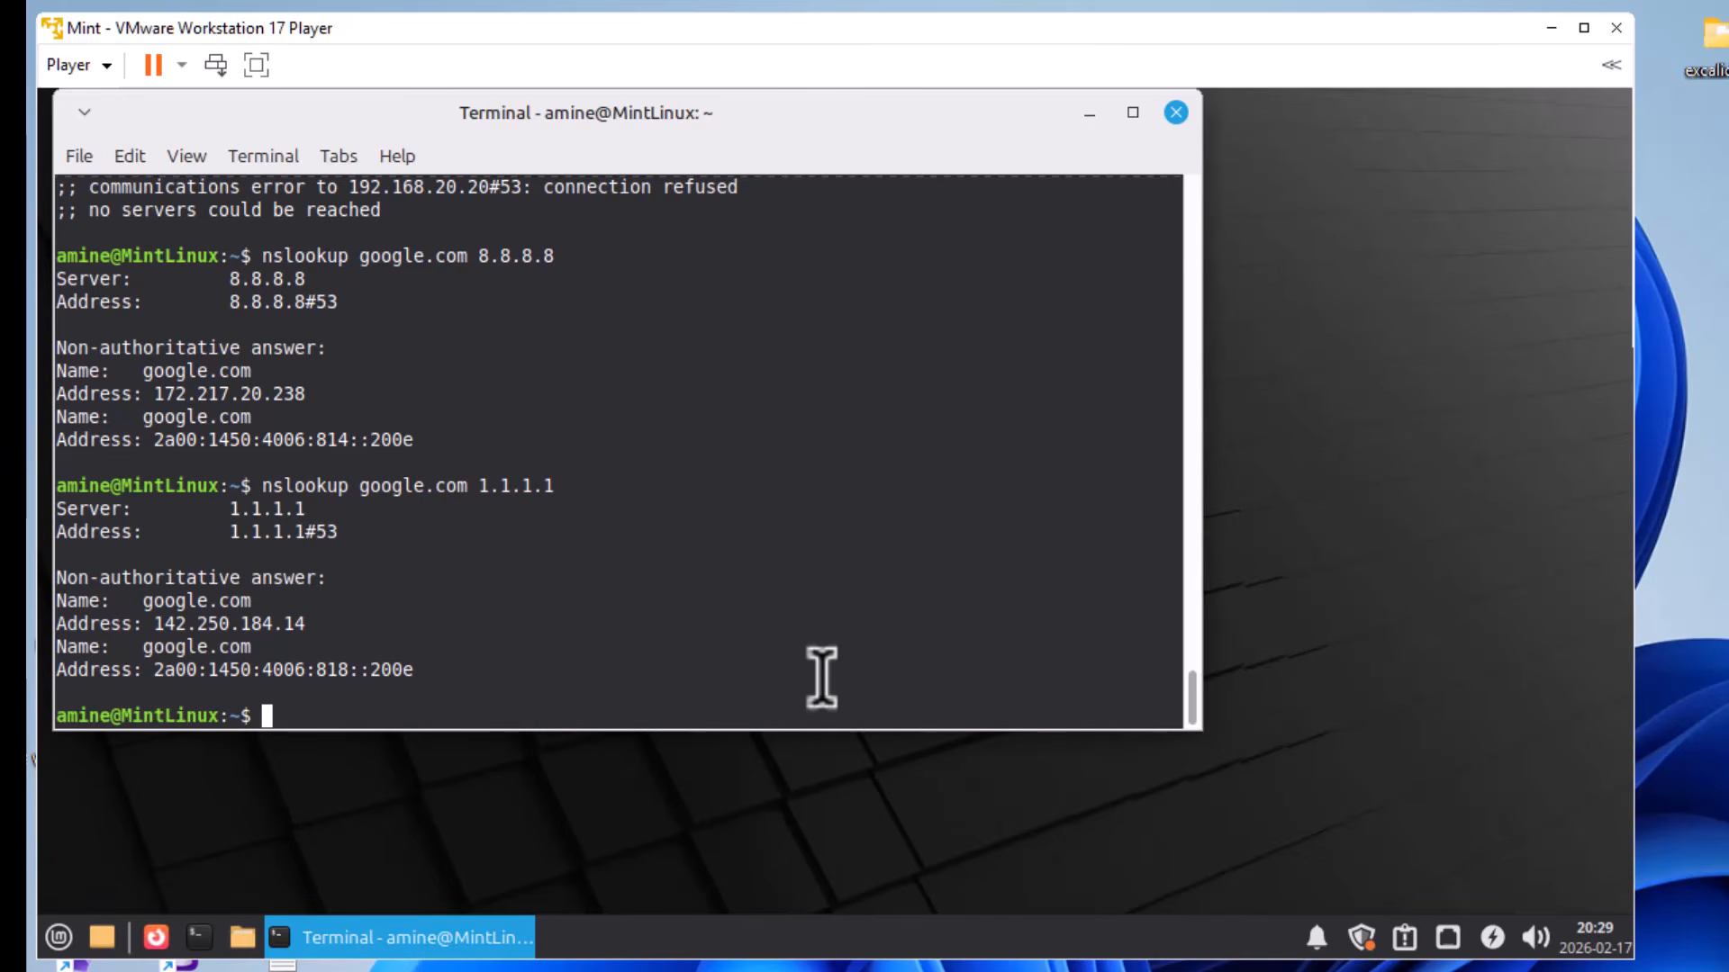
- Clear the terminal and repeat the nslookup for google.com against the router's DNS at 192.168.20.20
{"action": "key", "text": "ctrl+l"}
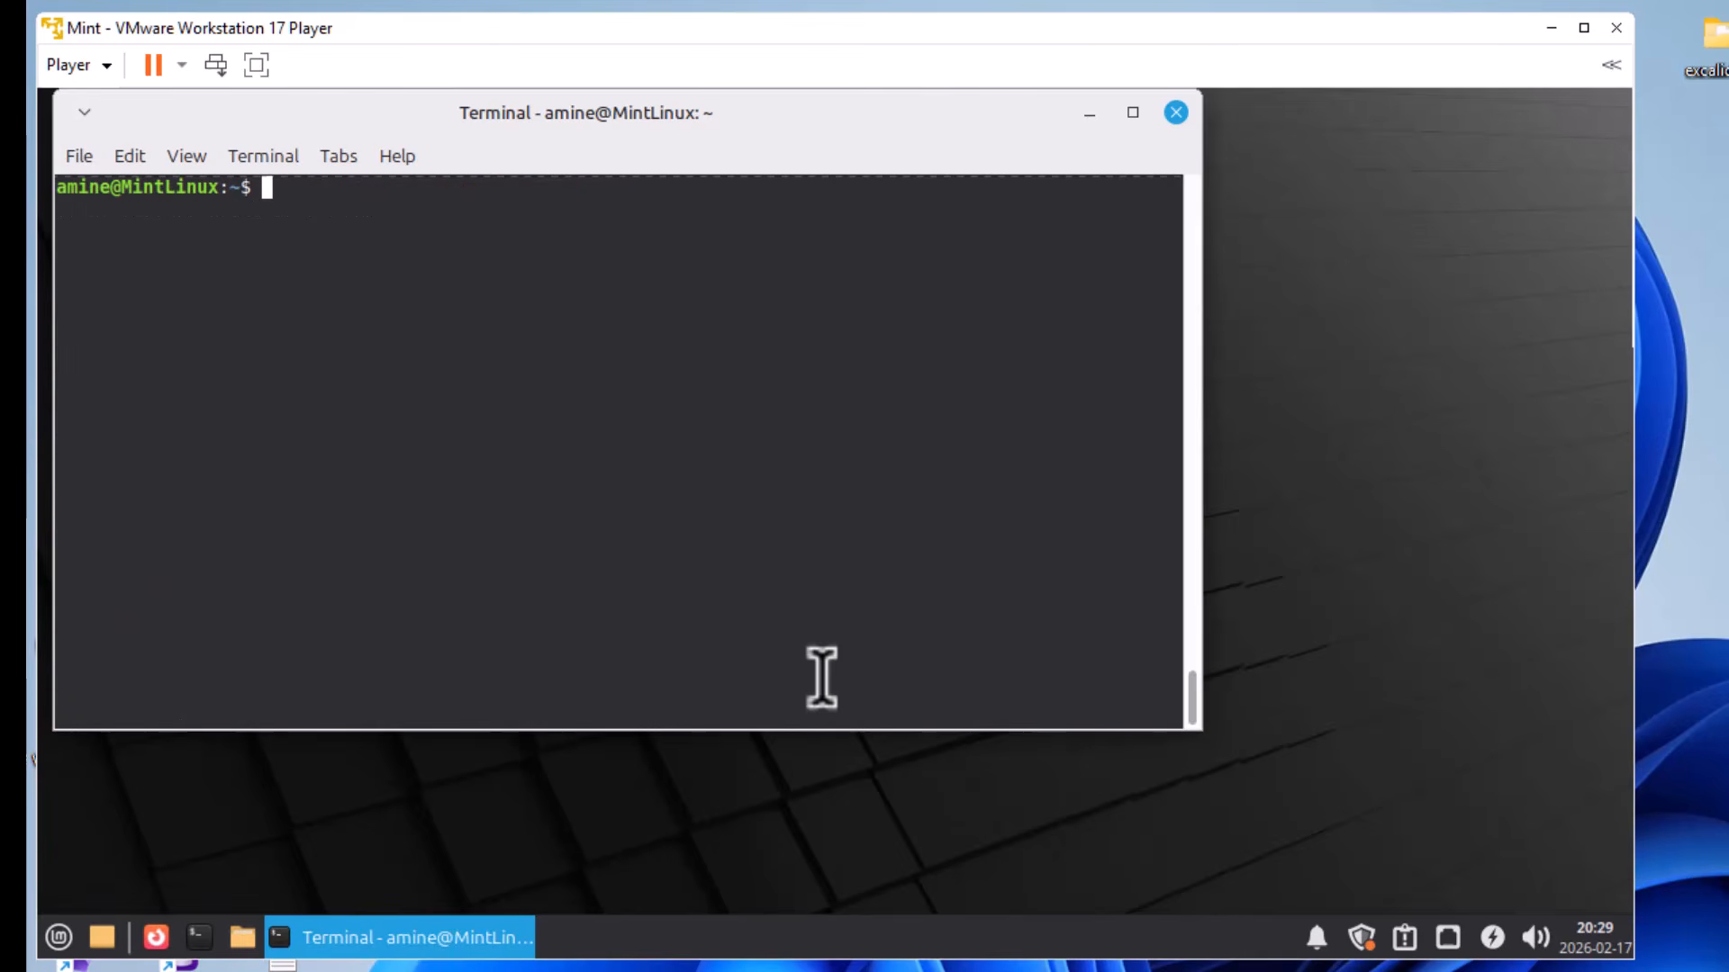
{"action": "key", "text": "Up"}
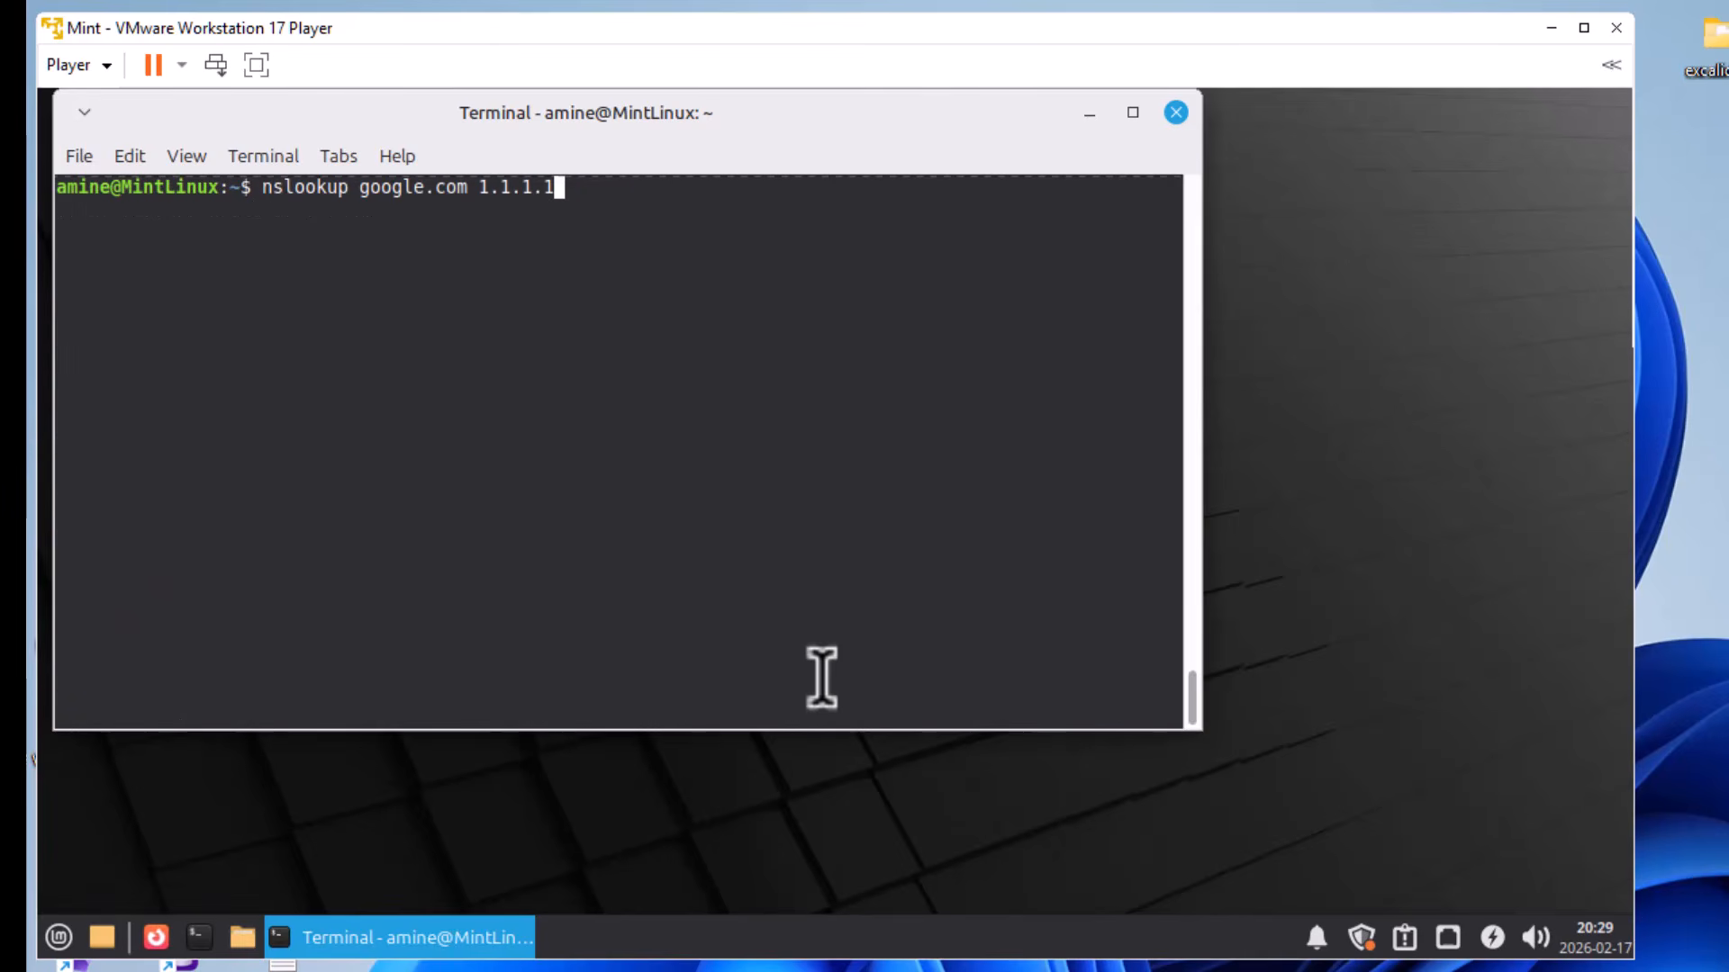
{"action": "key", "text": "Up"}
{"action": "key", "text": "Up"}
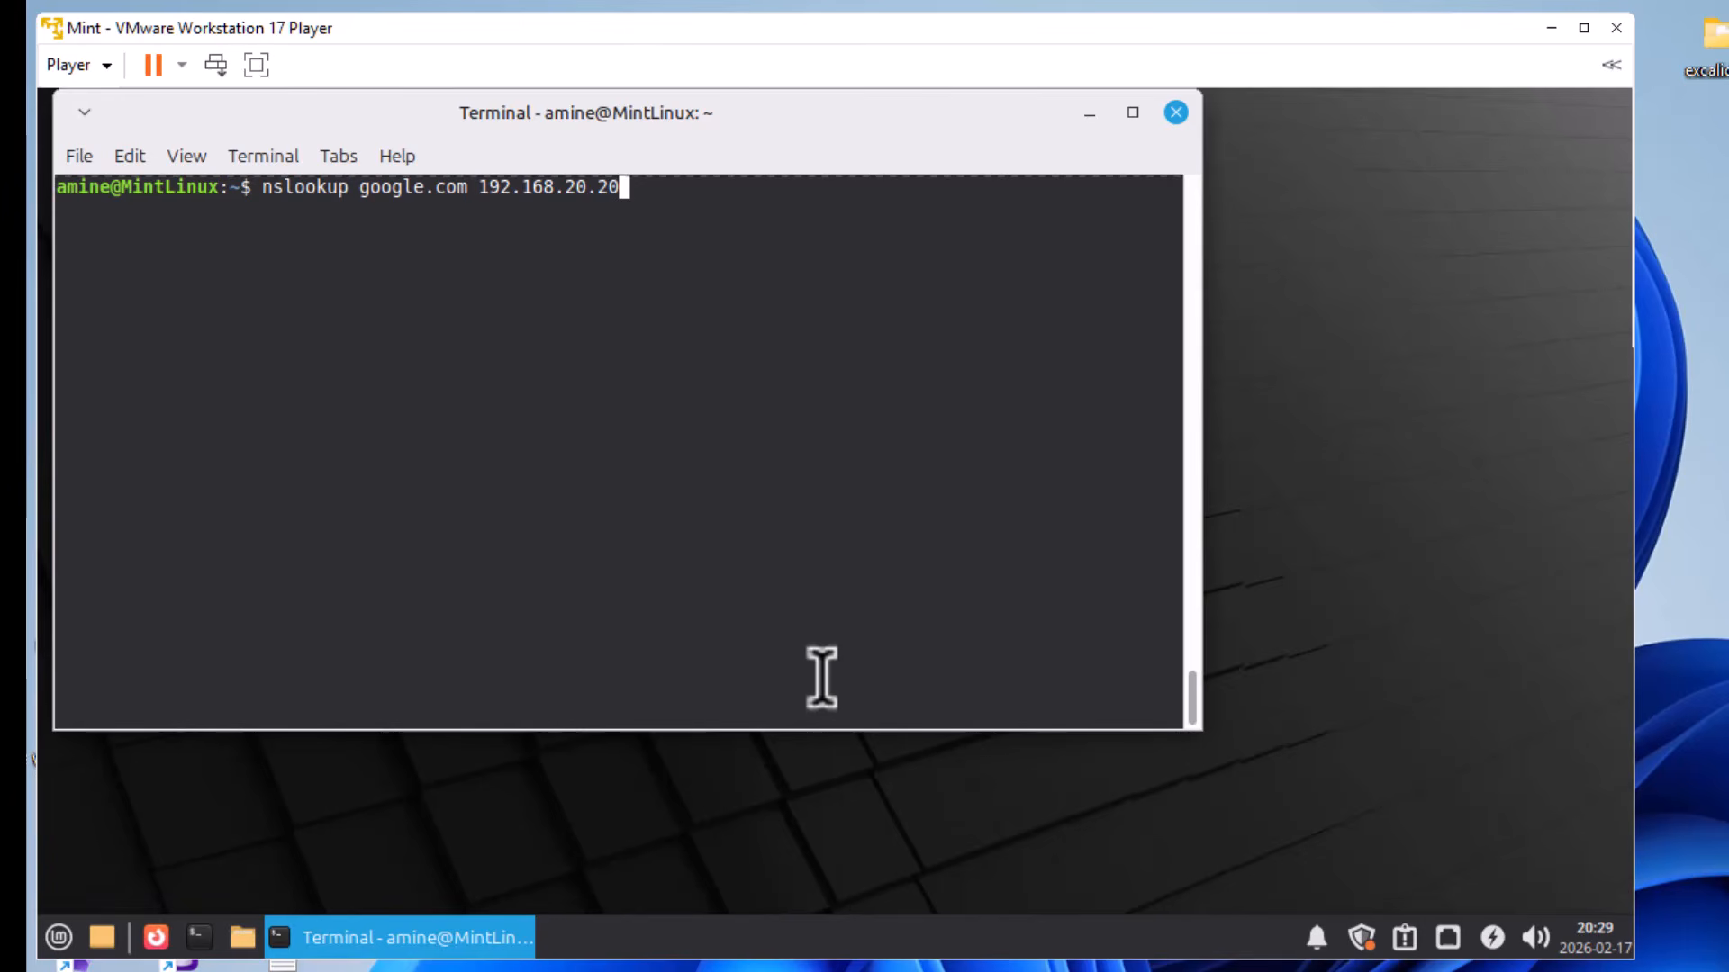
{"action": "key", "text": "Return"}
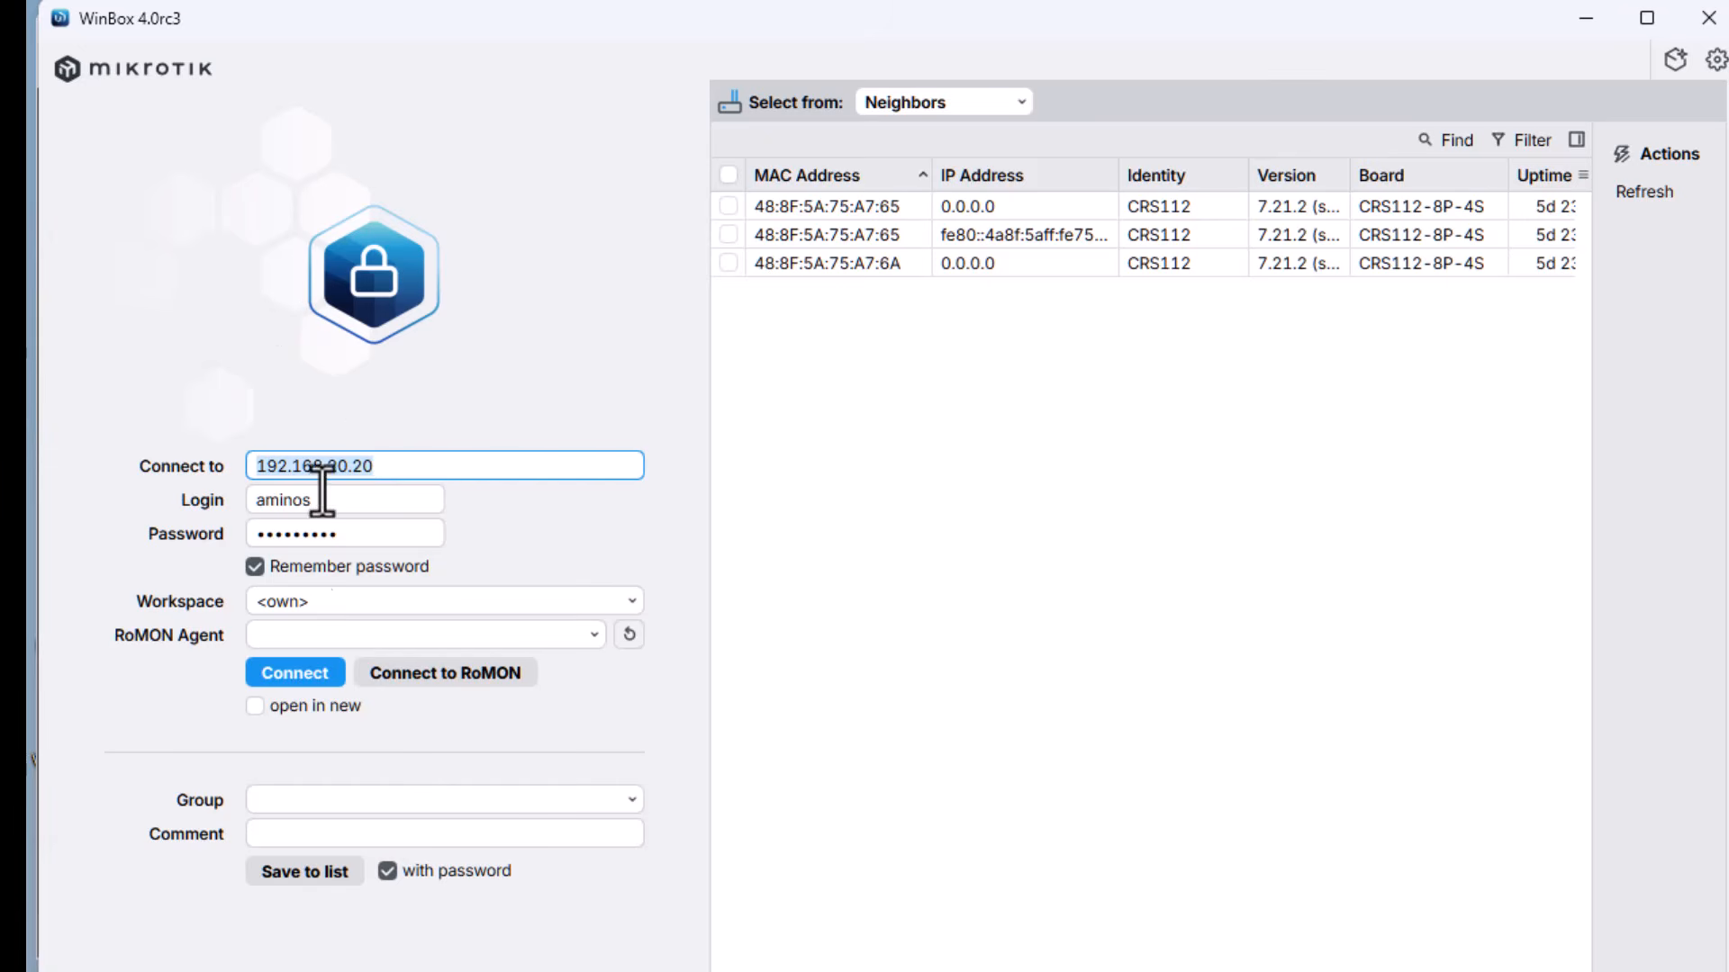
- In WinBox, connect to the router at 192.168.20.20 with the saved login and open its DNS settings
{"action": "left_click", "coordinate": [306, 677]}
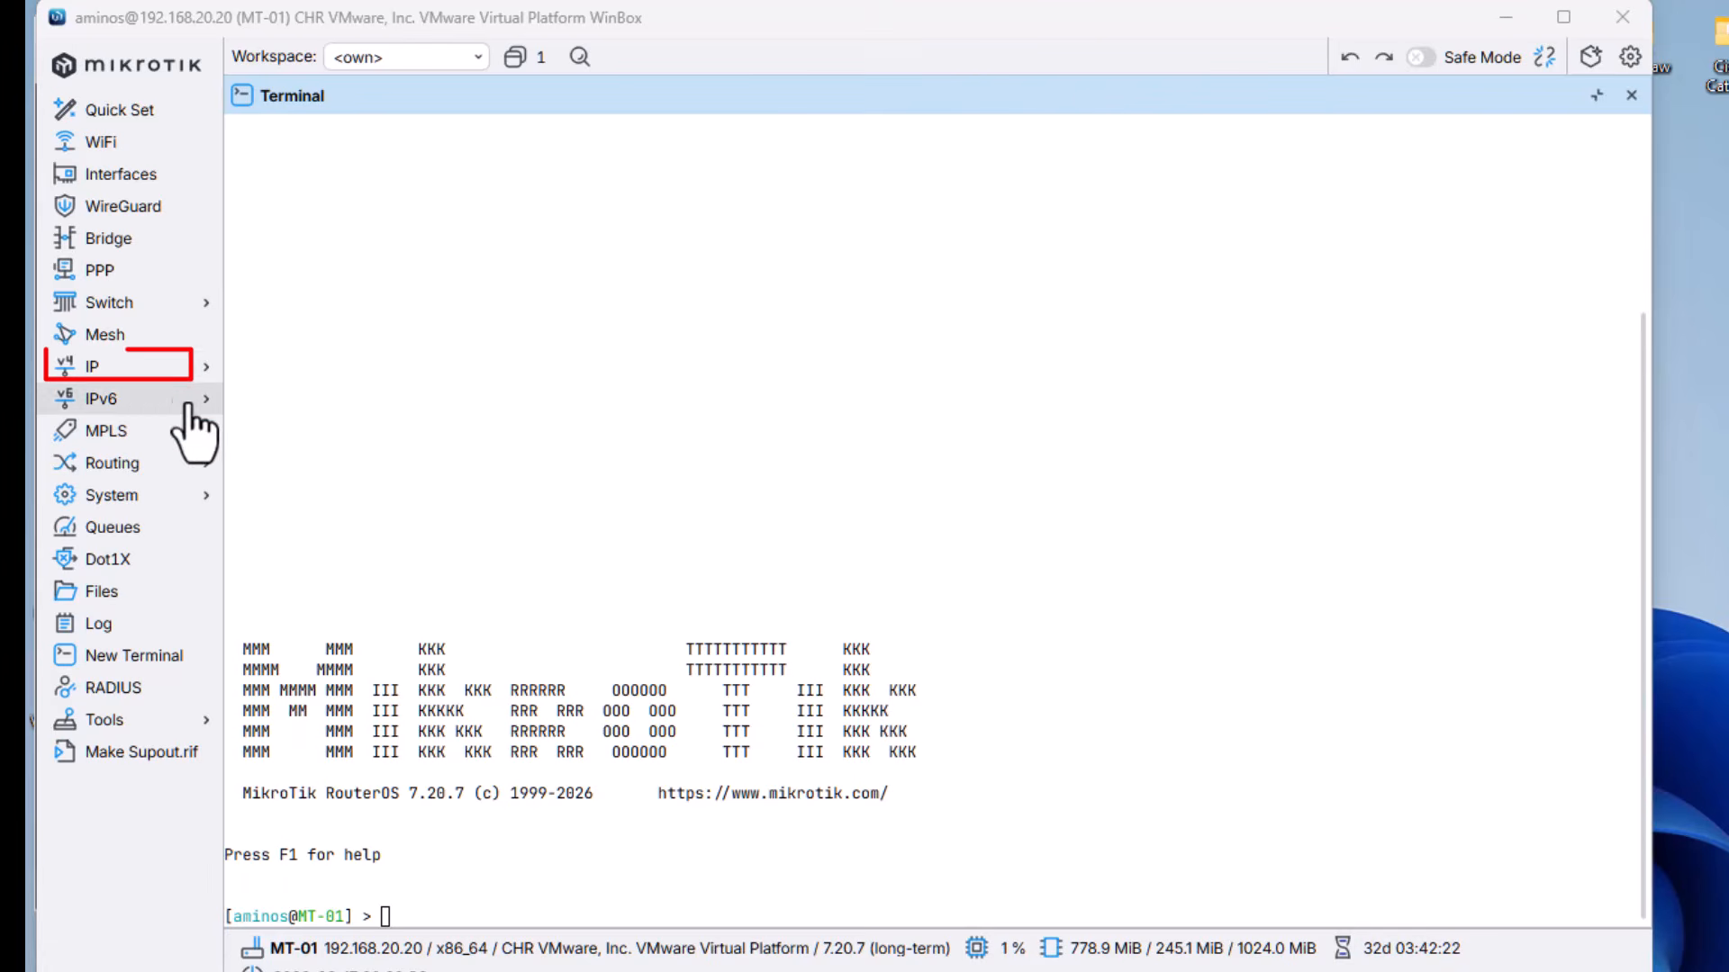
{"action": "left_click", "coordinate": [116, 372]}
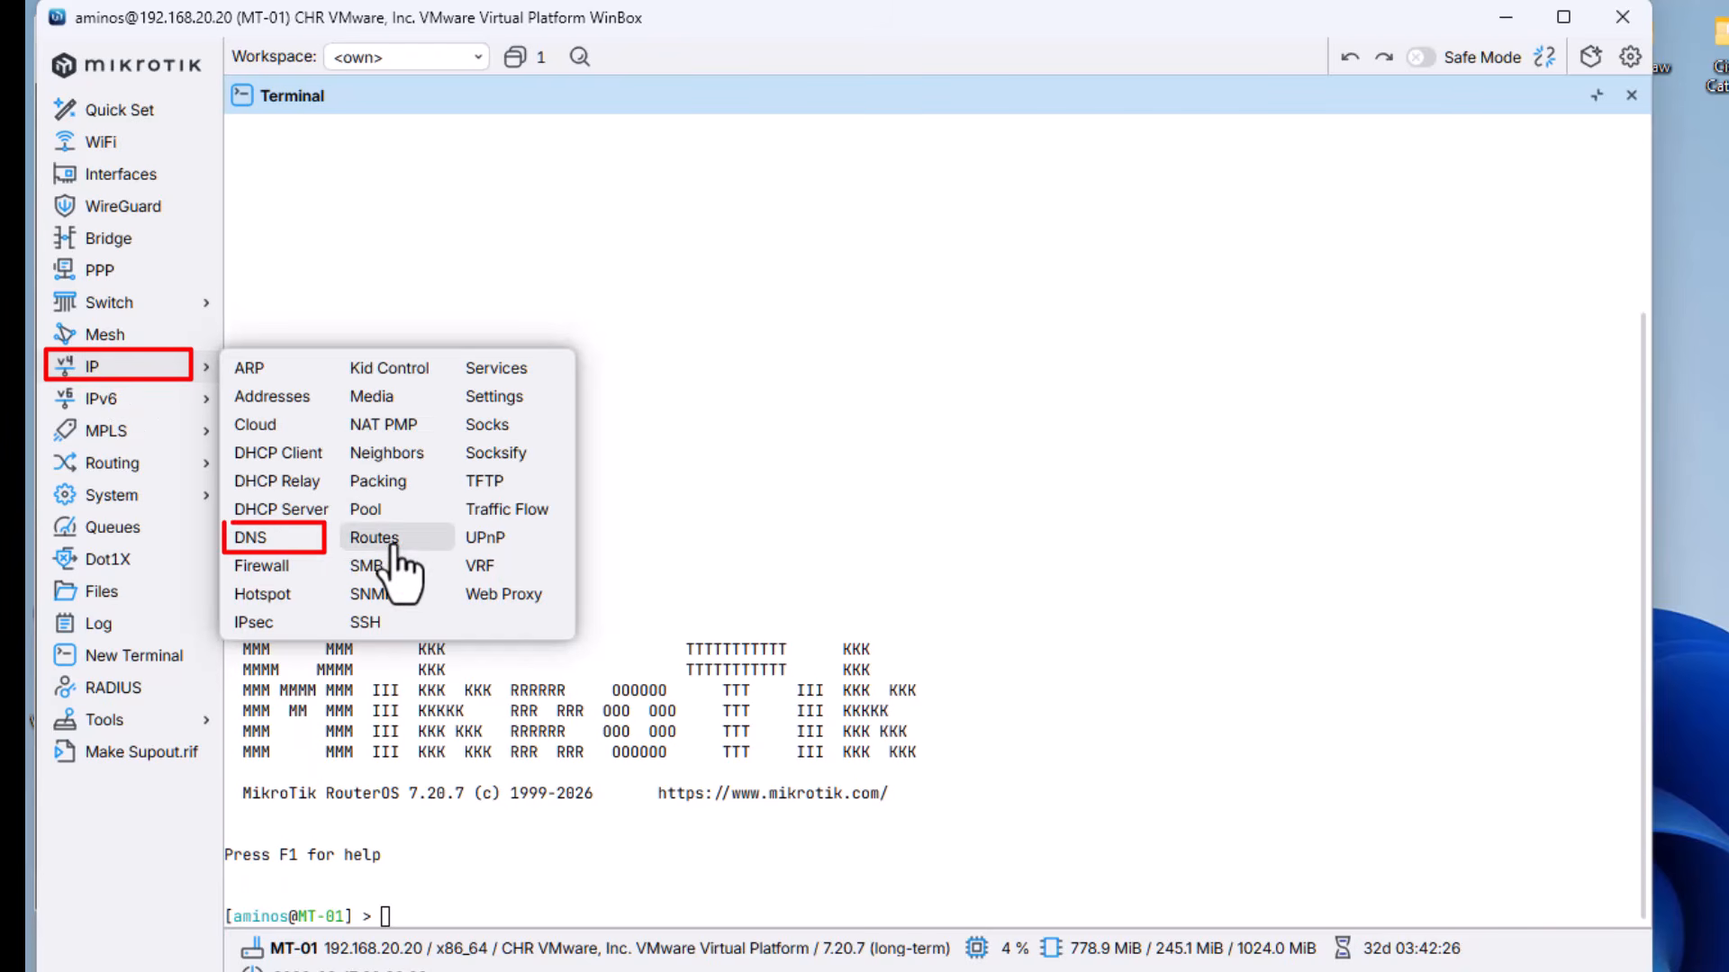
{"action": "left_click", "coordinate": [303, 545]}
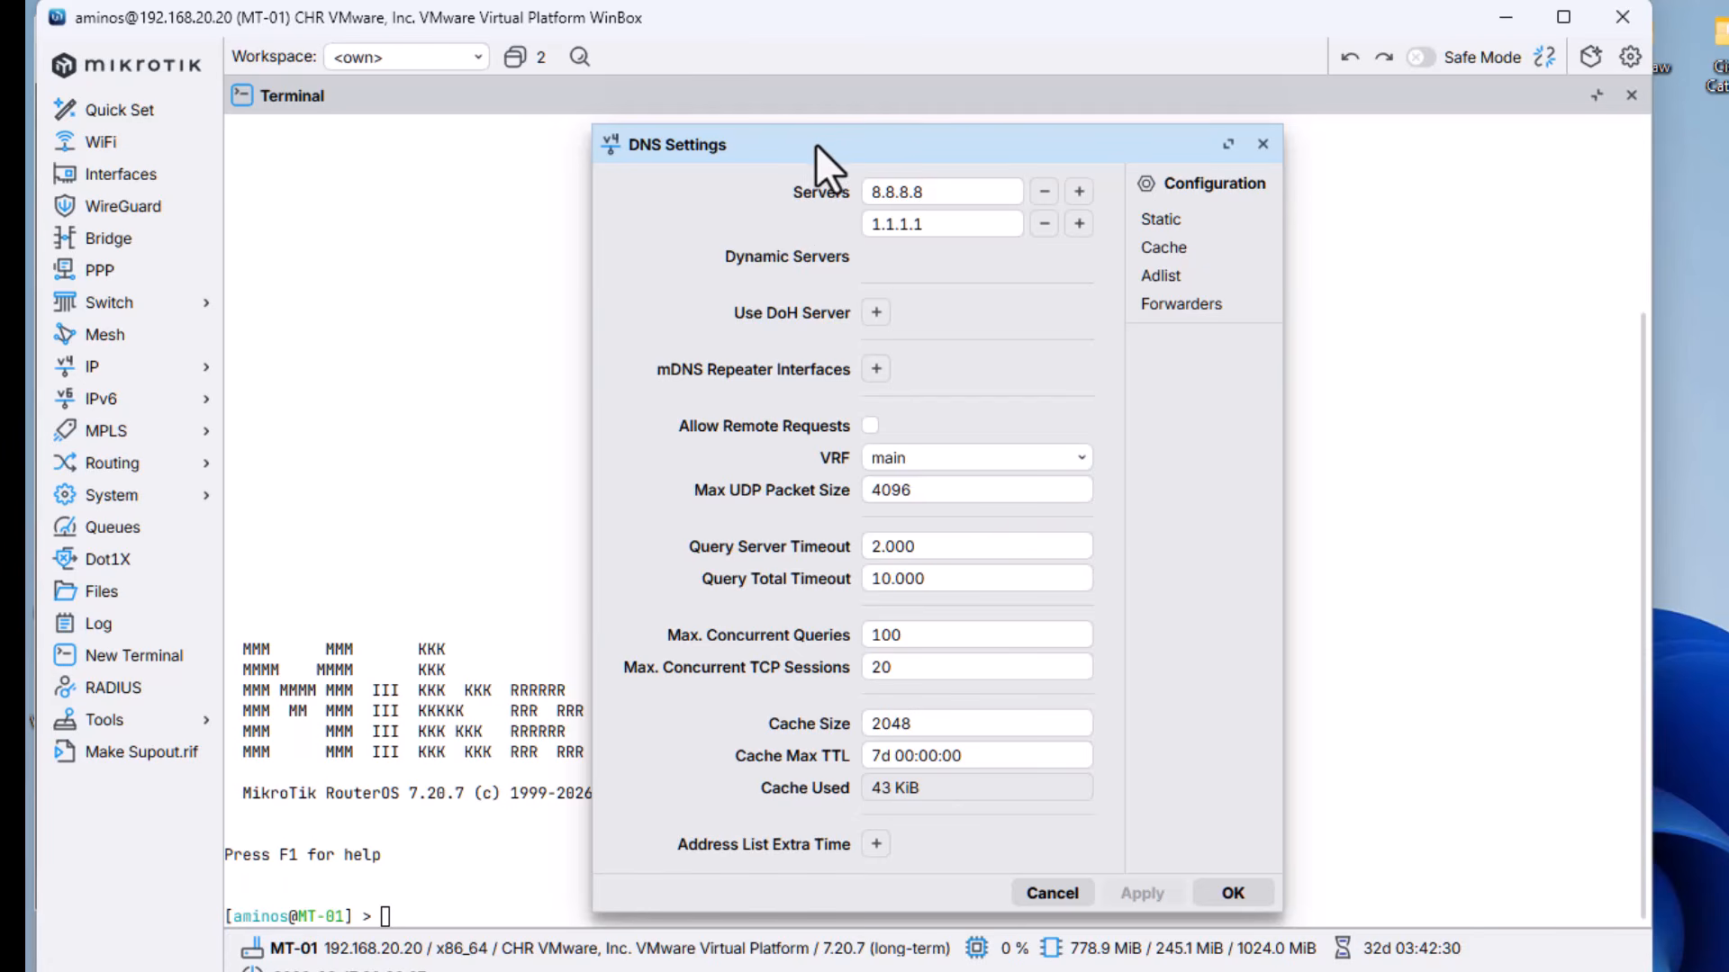
{"action": "left_click_drag", "start_coordinate": [805, 132], "coordinate": [766, 108]}
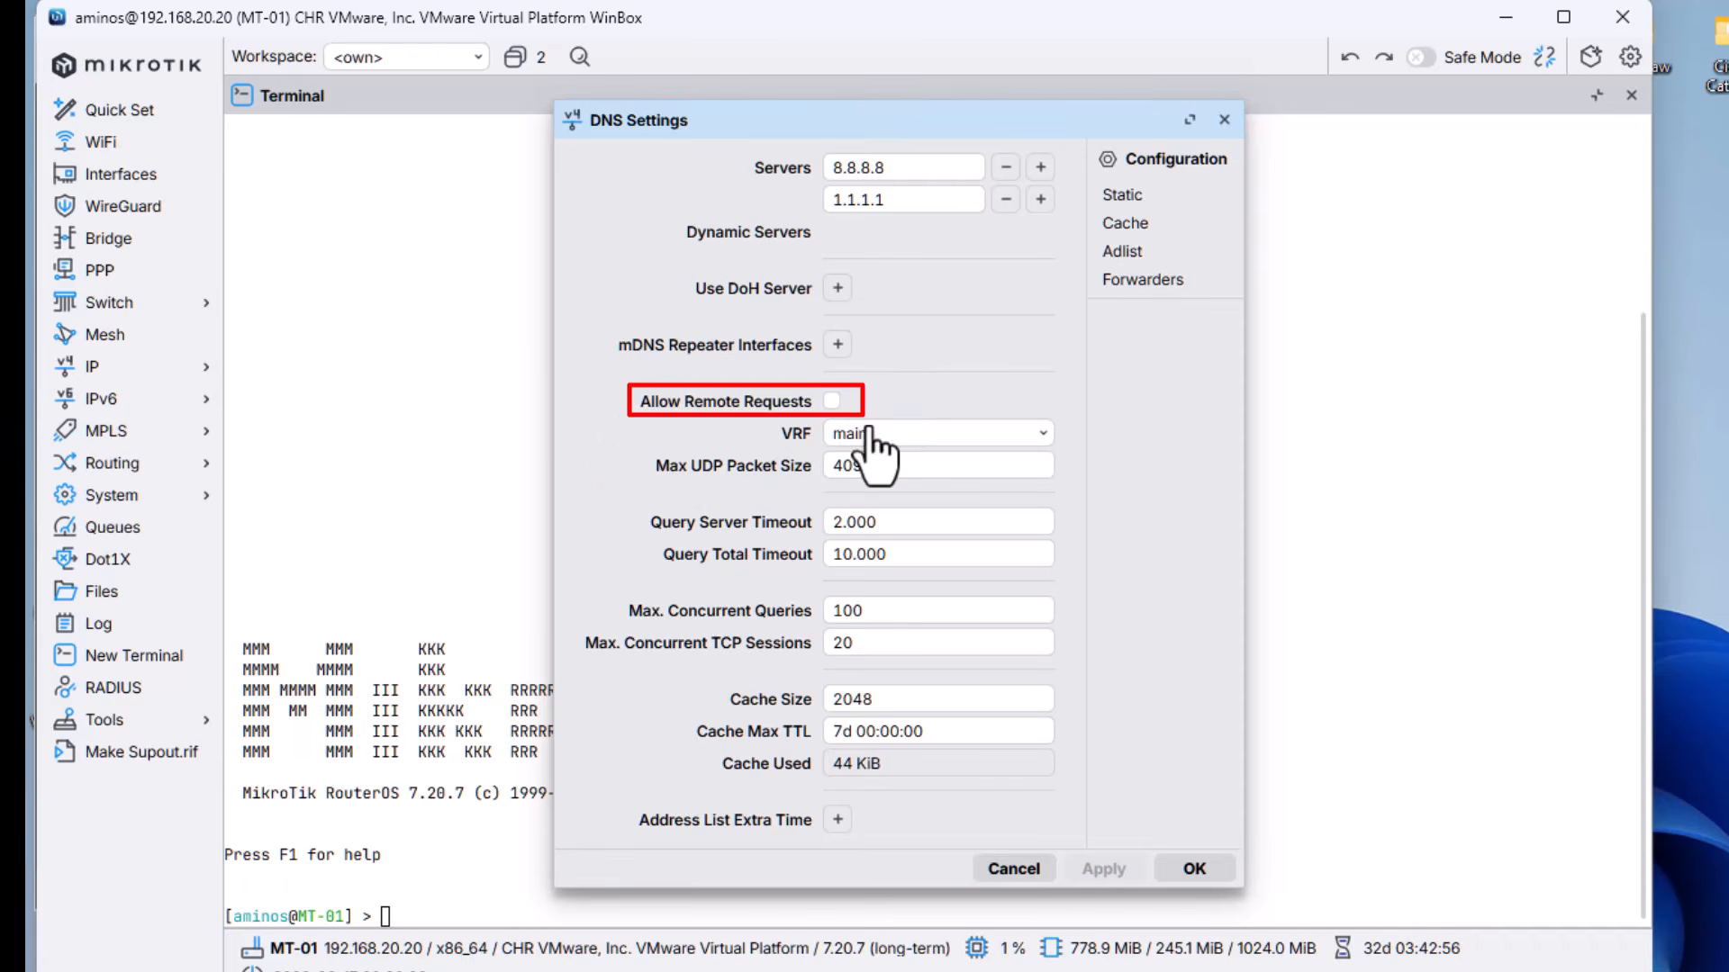
- Enable Allow Remote Requests in the router's DNS settings, apply the change, and close the settings
{"action": "left_click", "coordinate": [831, 402]}
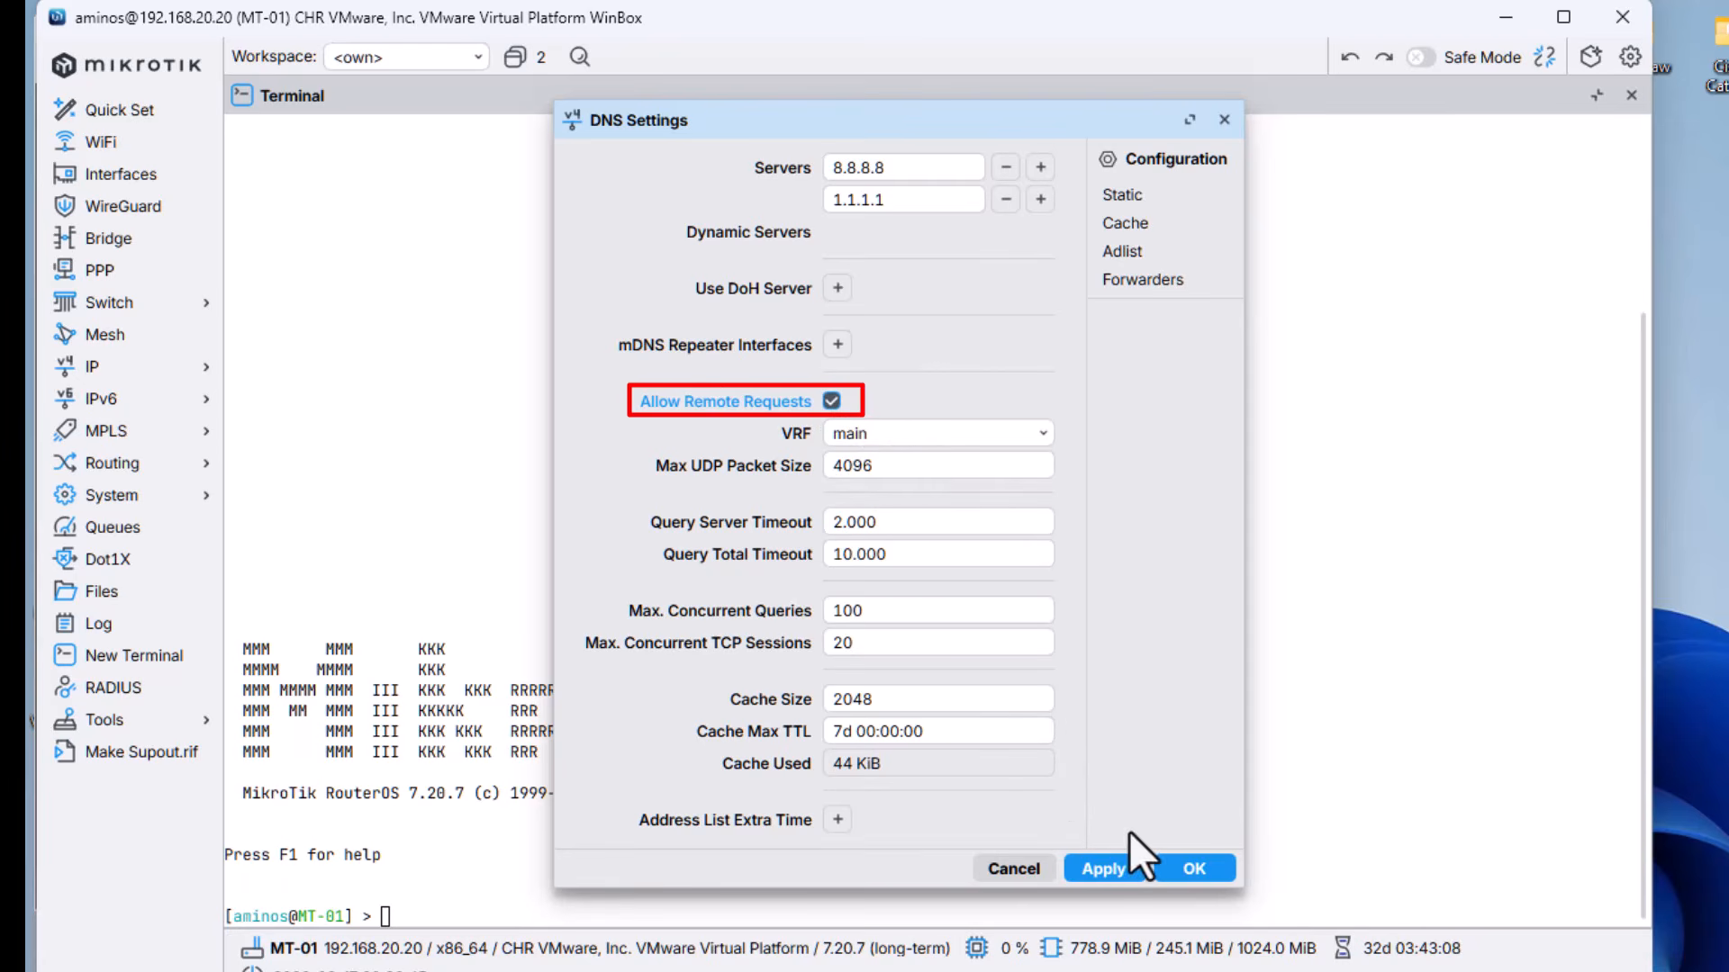
{"action": "left_click", "coordinate": [1108, 869]}
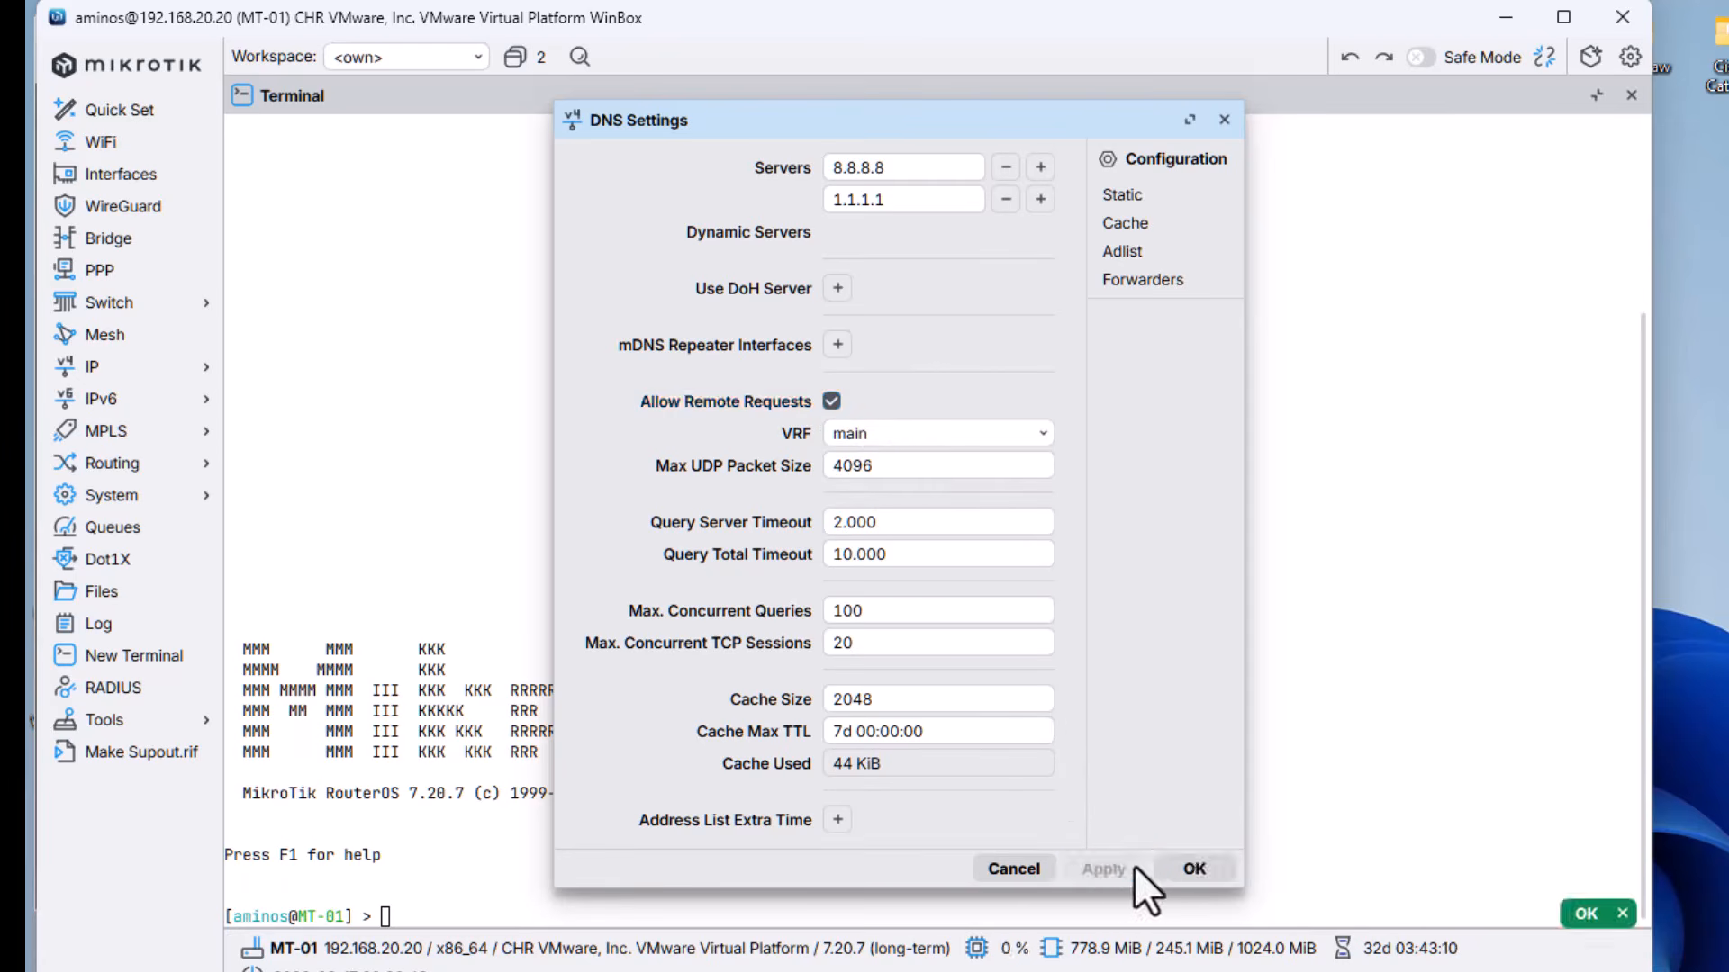
{"action": "left_click", "coordinate": [1197, 870]}
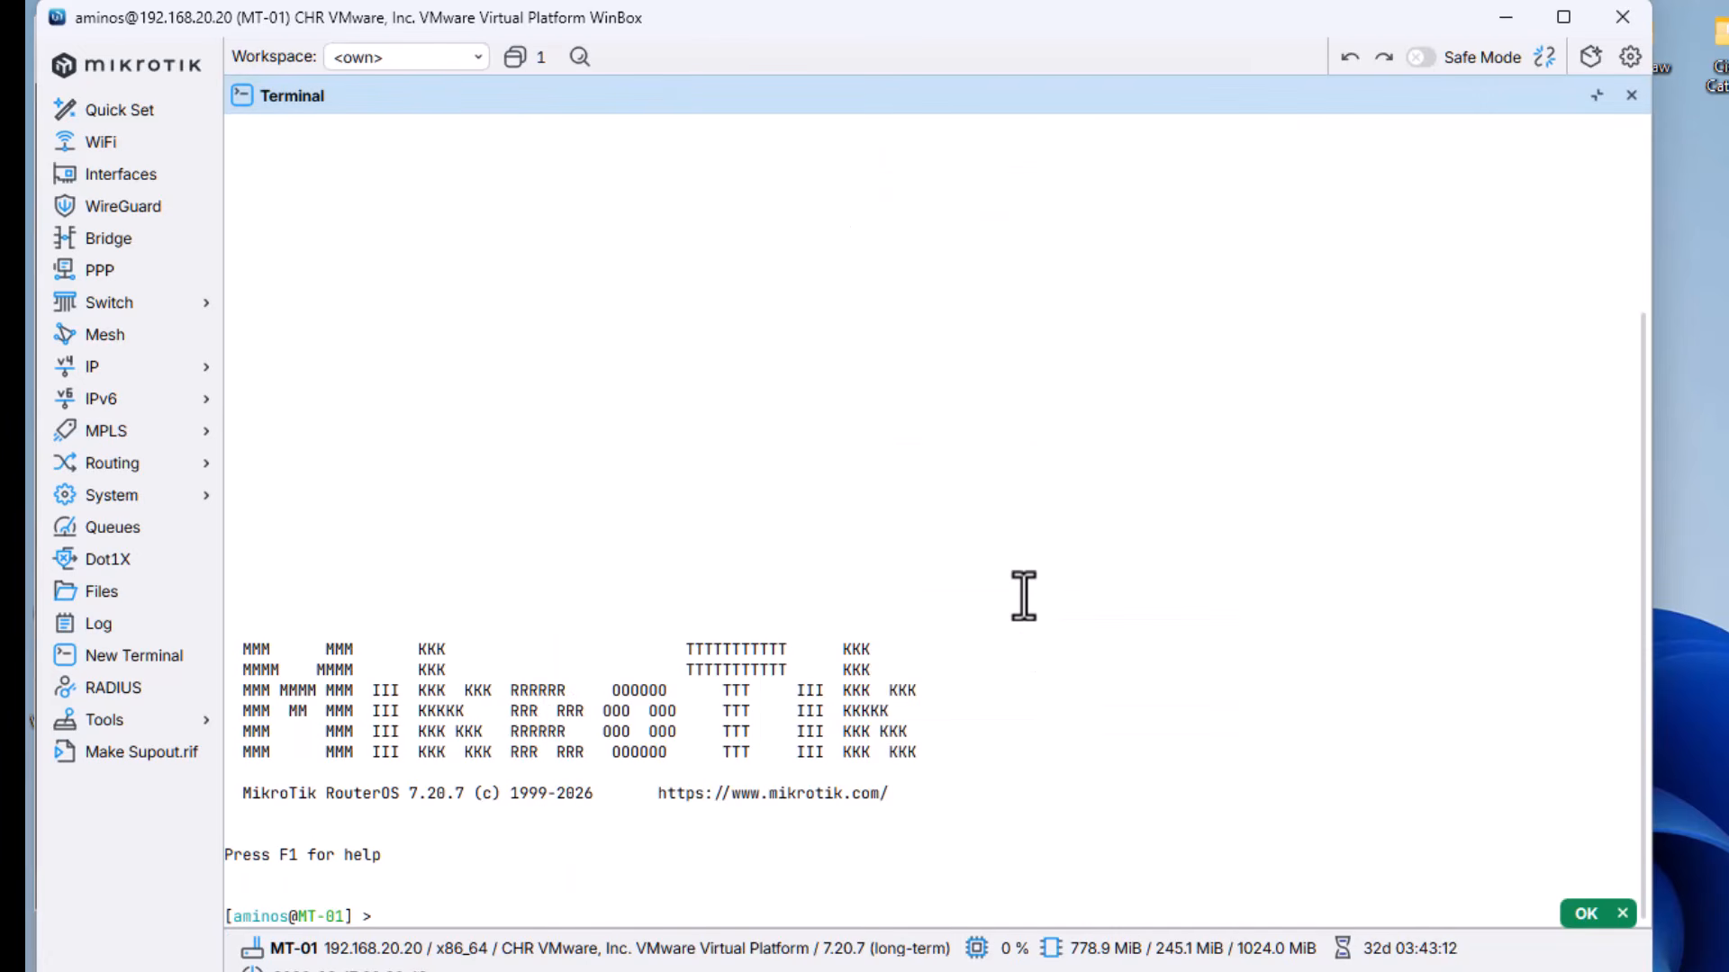
- Minimize WinBox and rerun nslookup for google.com against 192.168.20.20 in the Mint virtual machine's terminal
{"action": "left_click", "coordinate": [1506, 18]}
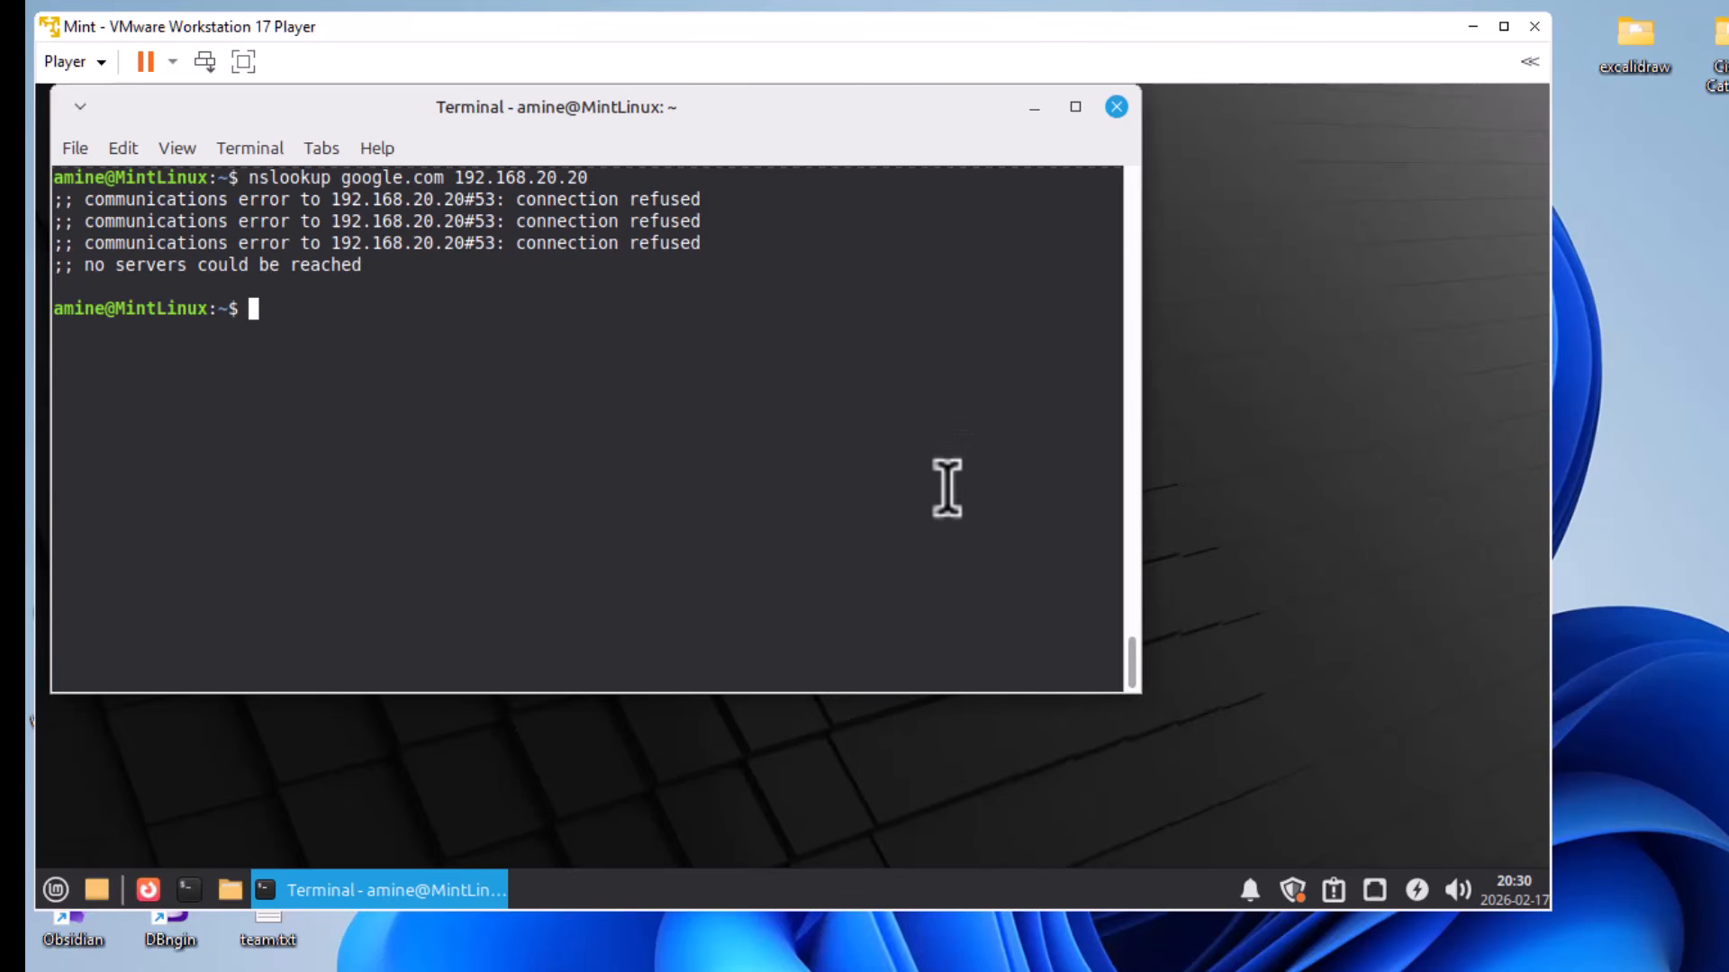
{"action": "key", "text": "Up"}
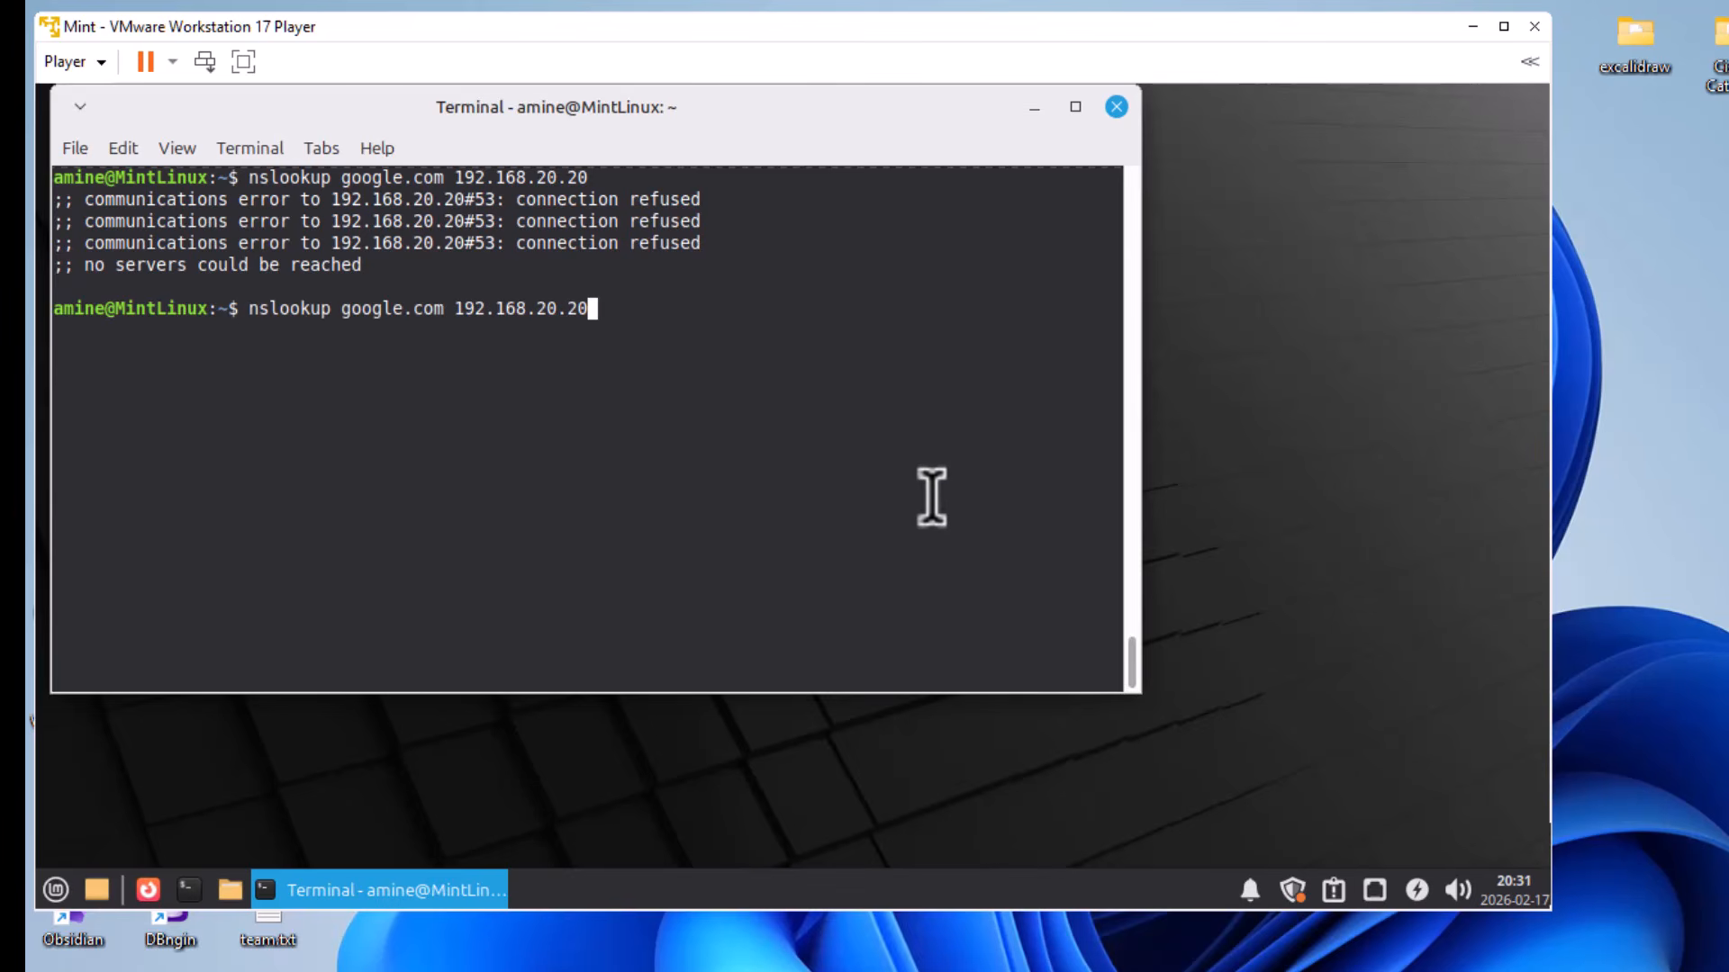
{"action": "key", "text": "Return"}
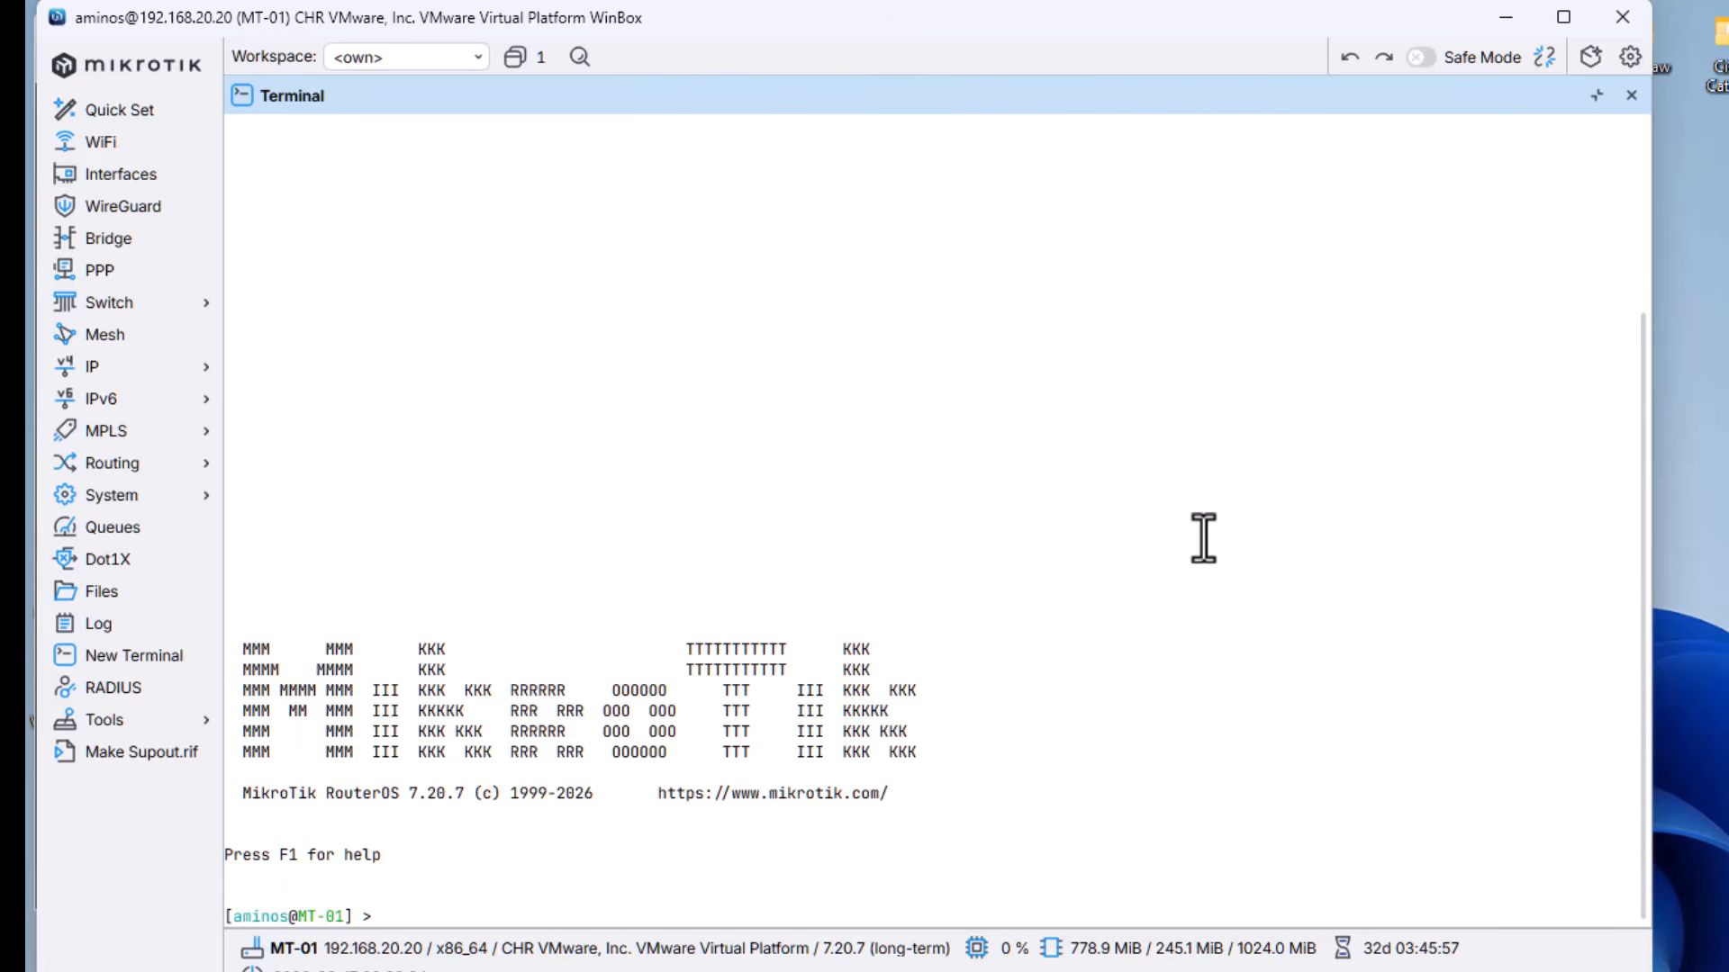
- In the WinBox terminal, paste the firewall address-list commands and add list LAN with the address edited to 192.168.20.0/24
{"action": "right_click", "coordinate": [464, 893]}
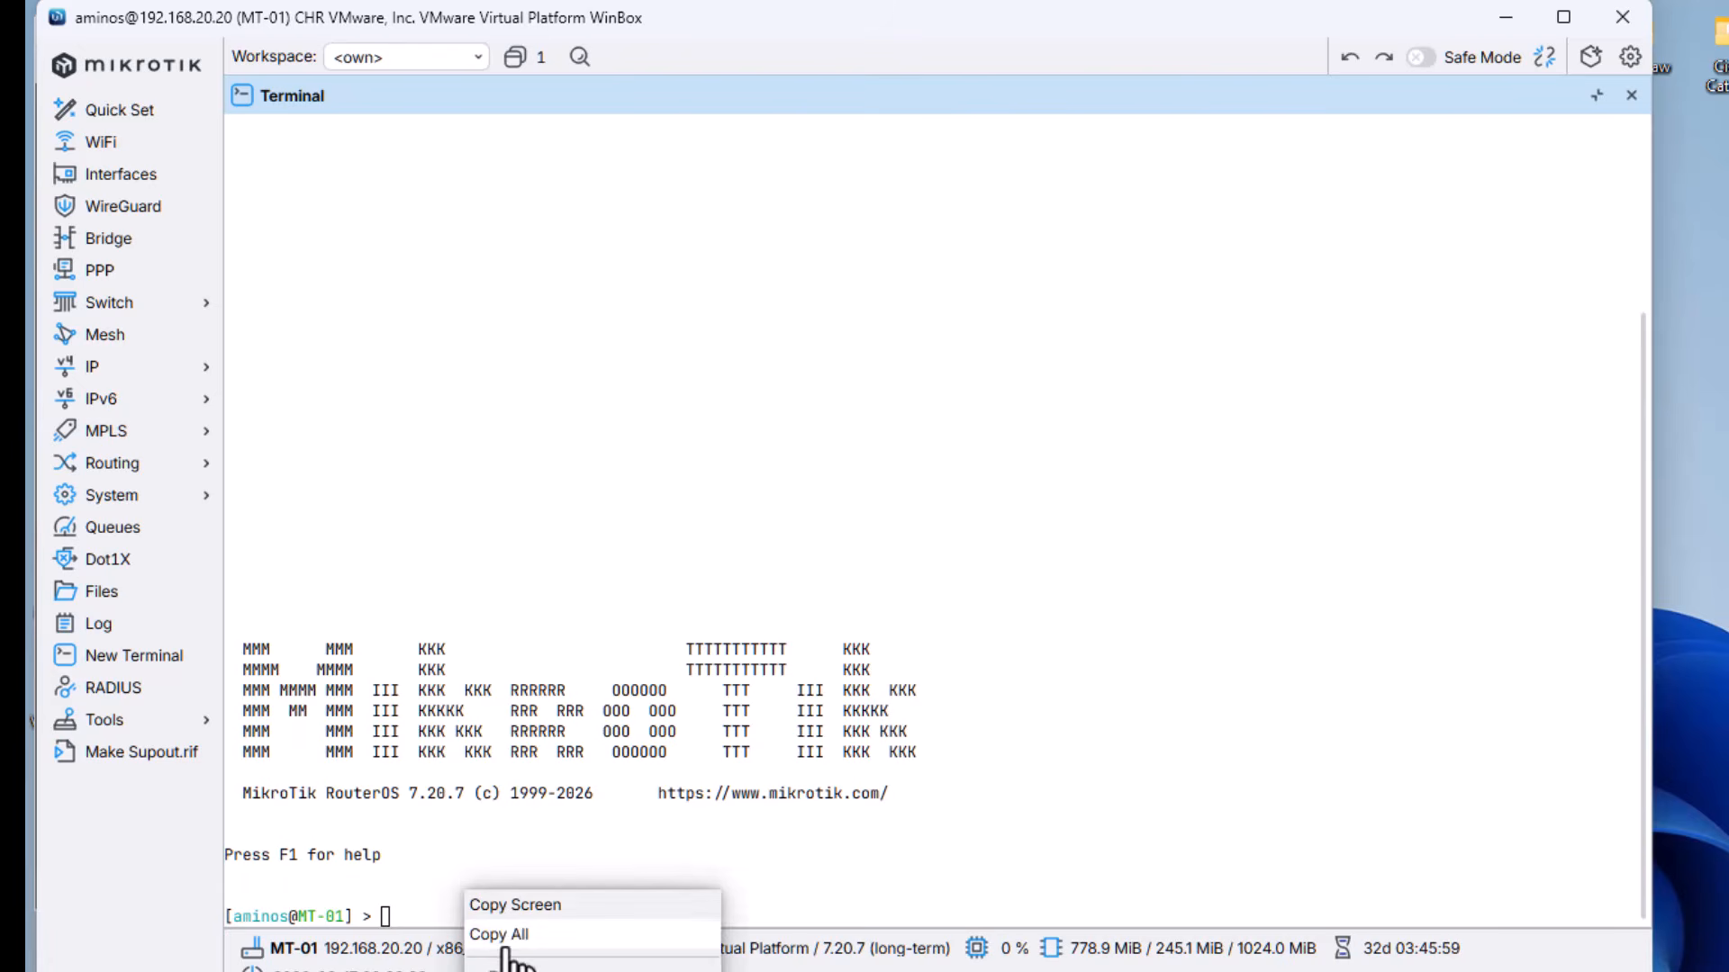
{"action": "left_click", "coordinate": [504, 963]}
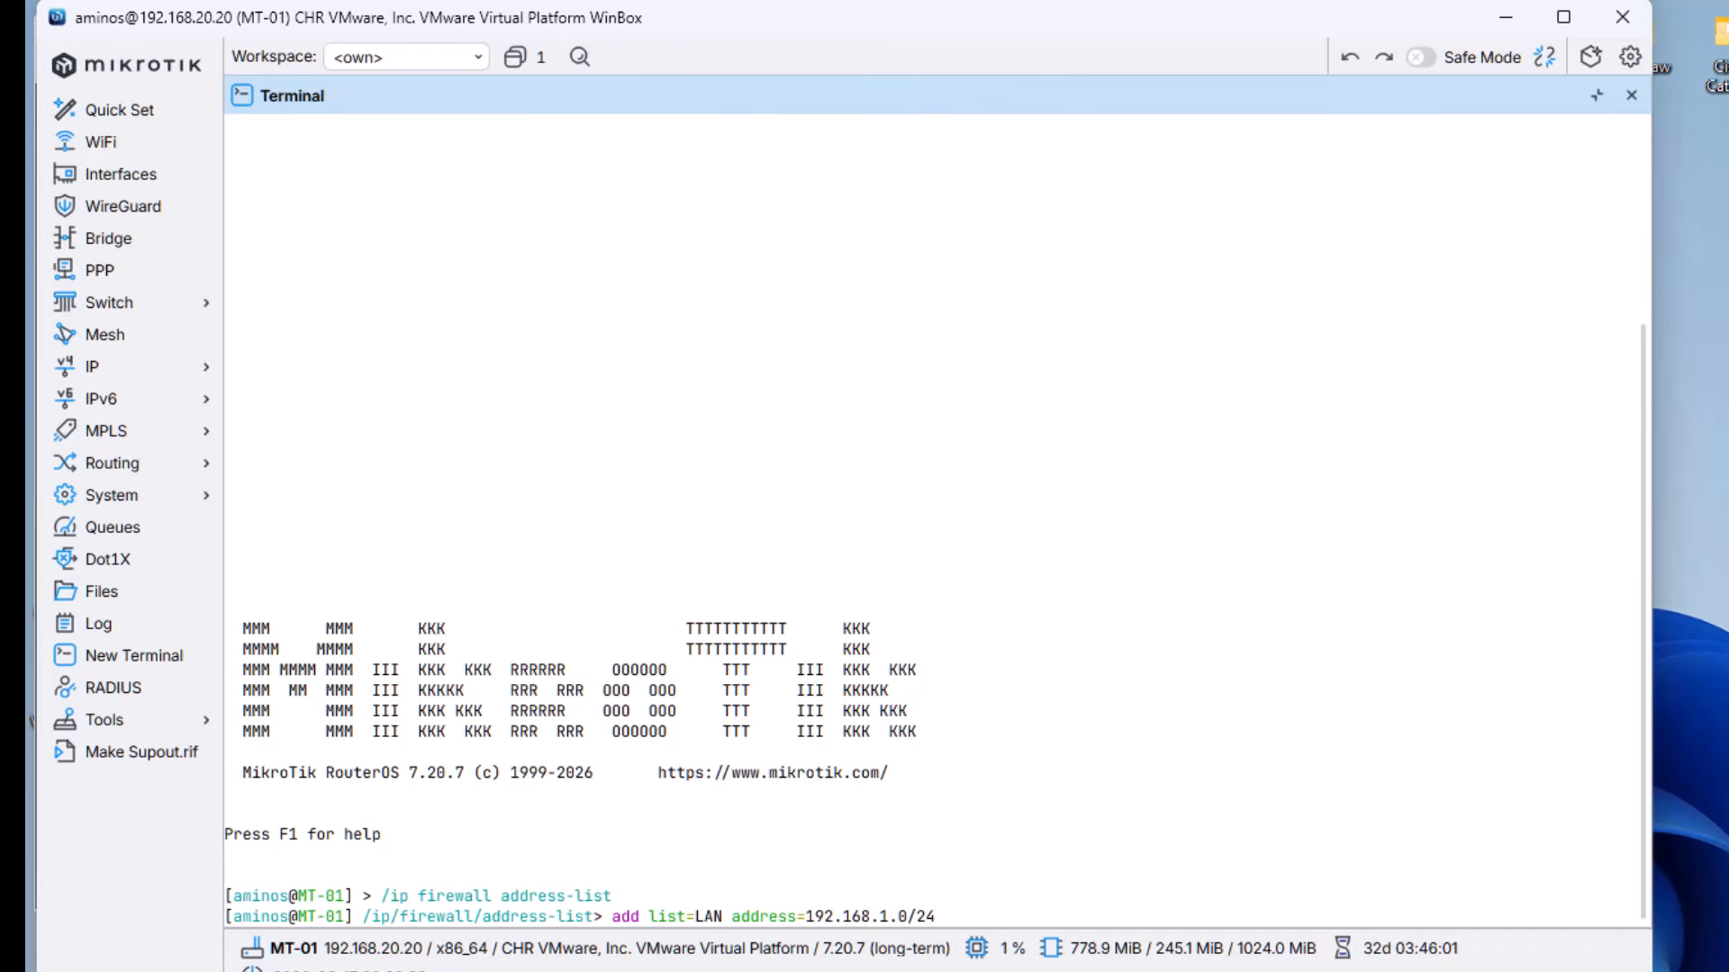
{"action": "key", "text": "BackSpace"}
{"action": "key", "text": "Left"}
{"action": "key", "text": "Left"}
{"action": "key", "text": "Left"}
{"action": "key", "text": "Left"}
{"action": "key", "text": "Left"}
{"action": "key", "text": "Left"}
{"action": "key", "text": "Left"}
{"action": "key", "text": "Left"}
{"action": "key", "text": "Left"}
{"action": "key", "text": "Left"}
{"action": "key", "text": "Left"}
{"action": "key", "text": "Left"}
{"action": "key", "text": "Left"}
{"action": "key", "text": "Left"}
{"action": "key", "text": "Left"}
{"action": "key", "text": "Left"}
{"action": "key", "text": "Left"}
{"action": "key", "text": "Left"}
{"action": "key", "text": "Left"}
{"action": "key", "text": "Left"}
{"action": "key", "text": "Right"}
{"action": "key", "text": "Right"}
{"action": "key", "text": "Right"}
{"action": "key", "text": "Right"}
{"action": "key", "text": "Right"}
{"action": "key", "text": "Right"}
{"action": "key", "text": "Right"}
{"action": "key", "text": "Right"}
{"action": "key", "text": "Right"}
{"action": "key", "text": "Right"}
{"action": "key", "text": "Right"}
{"action": "key", "text": "Right"}
{"action": "key", "text": "Right"}
{"action": "key", "text": "Right"}
{"action": "key", "text": "Right"}
{"action": "key", "text": "Right"}
{"action": "key", "text": "Right"}
{"action": "key", "text": "Right"}
{"action": "key", "text": "Right"}
{"action": "key", "text": "Right"}
{"action": "key", "text": "Right"}
{"action": "key", "text": "Right"}
{"action": "key", "text": "Right"}
{"action": "key", "text": "Right"}
{"action": "key", "text": "Right"}
{"action": "key", "text": "Left"}
{"action": "key", "text": "Left"}
{"action": "key", "text": "BackSpace"}
{"action": "type", "text": "20"}
{"action": "key", "text": "Right"}
{"action": "key", "text": "Right"}
{"action": "key", "text": "Right"}
{"action": "key", "text": "Right"}
{"action": "key", "text": "Right"}
{"action": "key", "text": "Return"}
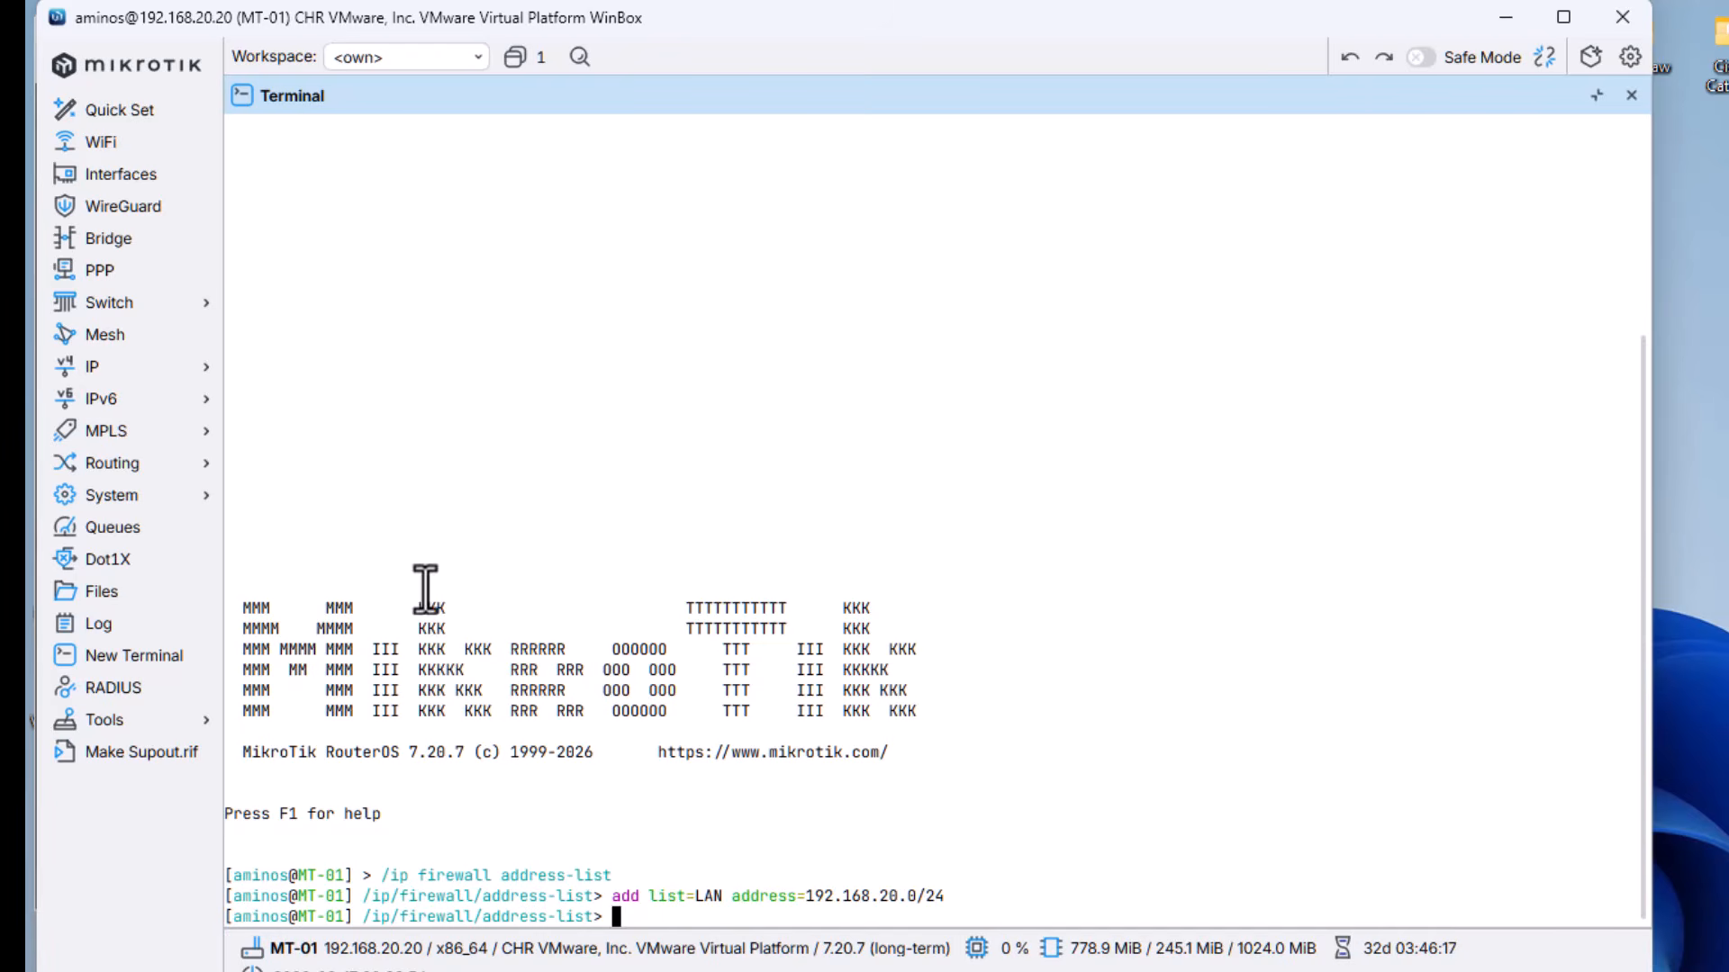
- Open the router's firewall address lists and examine the LAN entry
{"action": "left_click", "coordinate": [118, 369]}
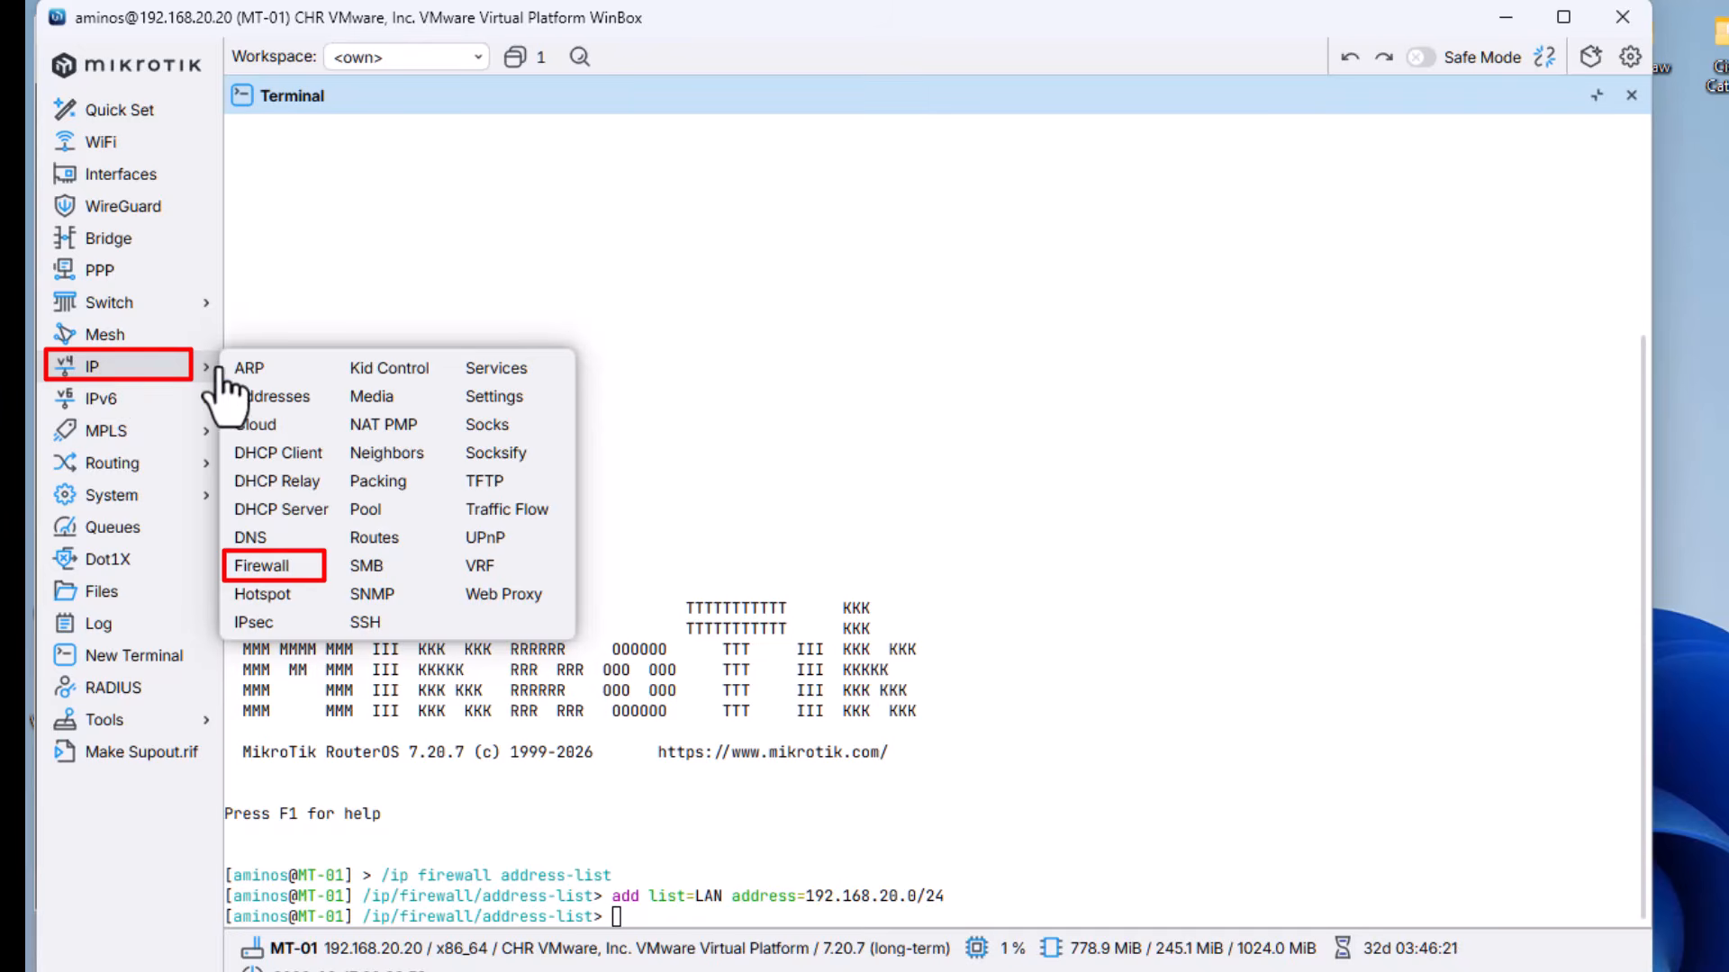
{"action": "left_click", "coordinate": [270, 567]}
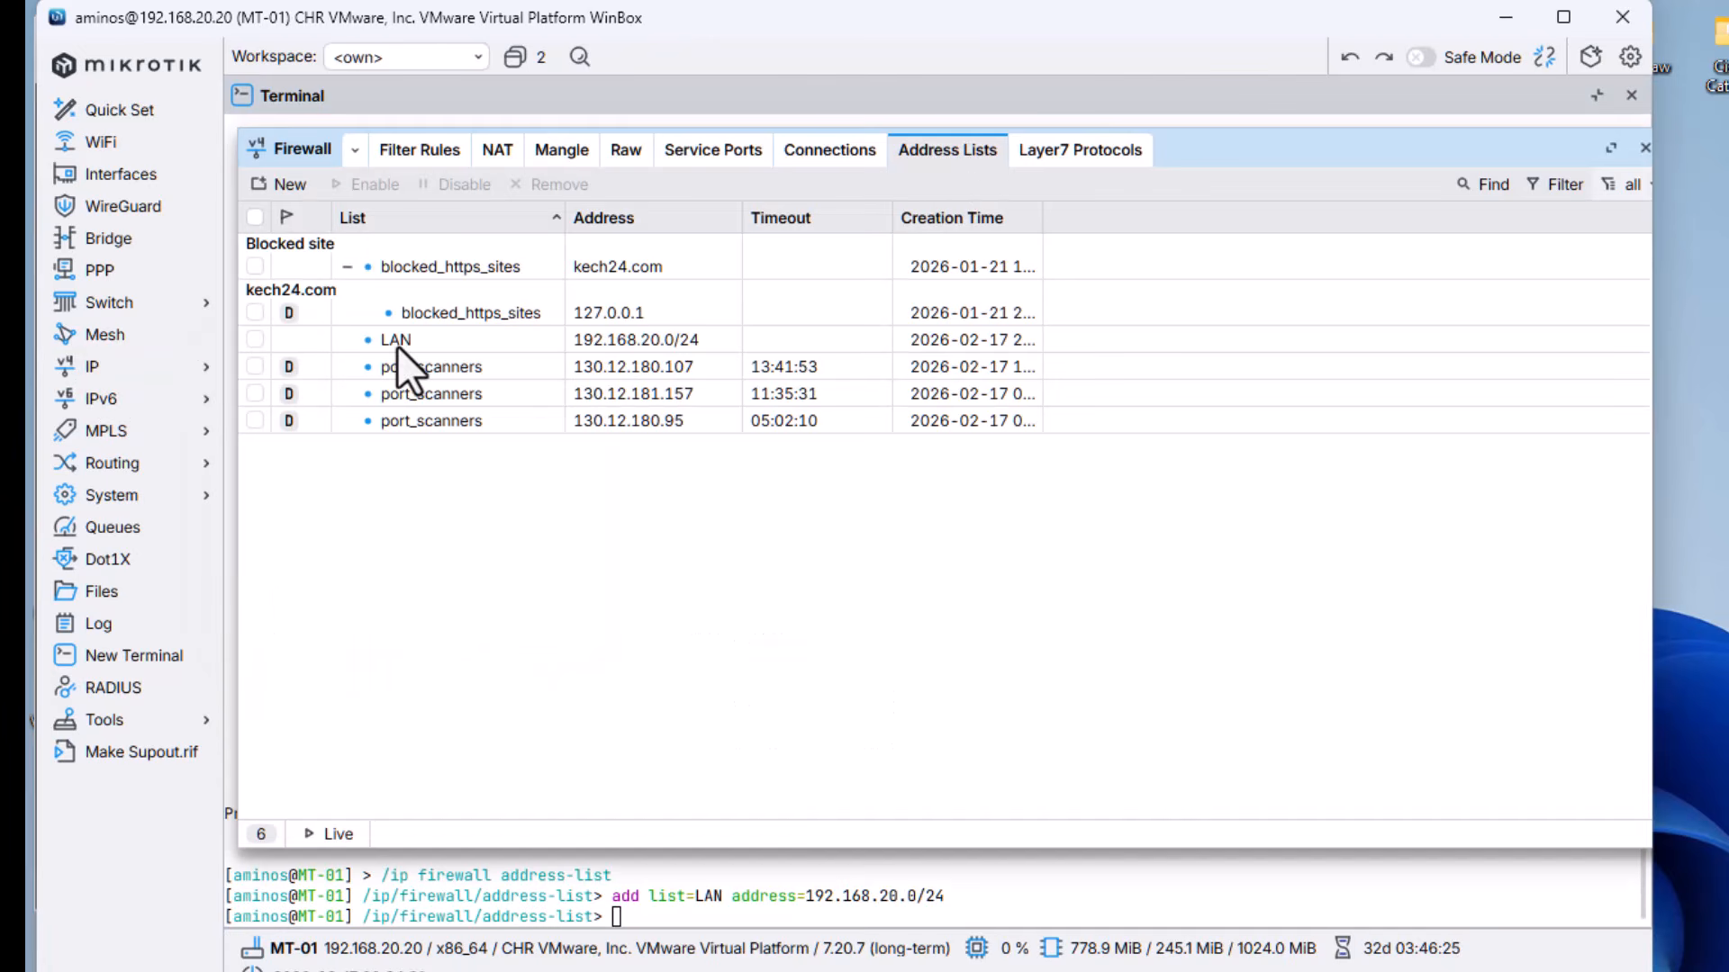
{"action": "left_click", "coordinate": [333, 340]}
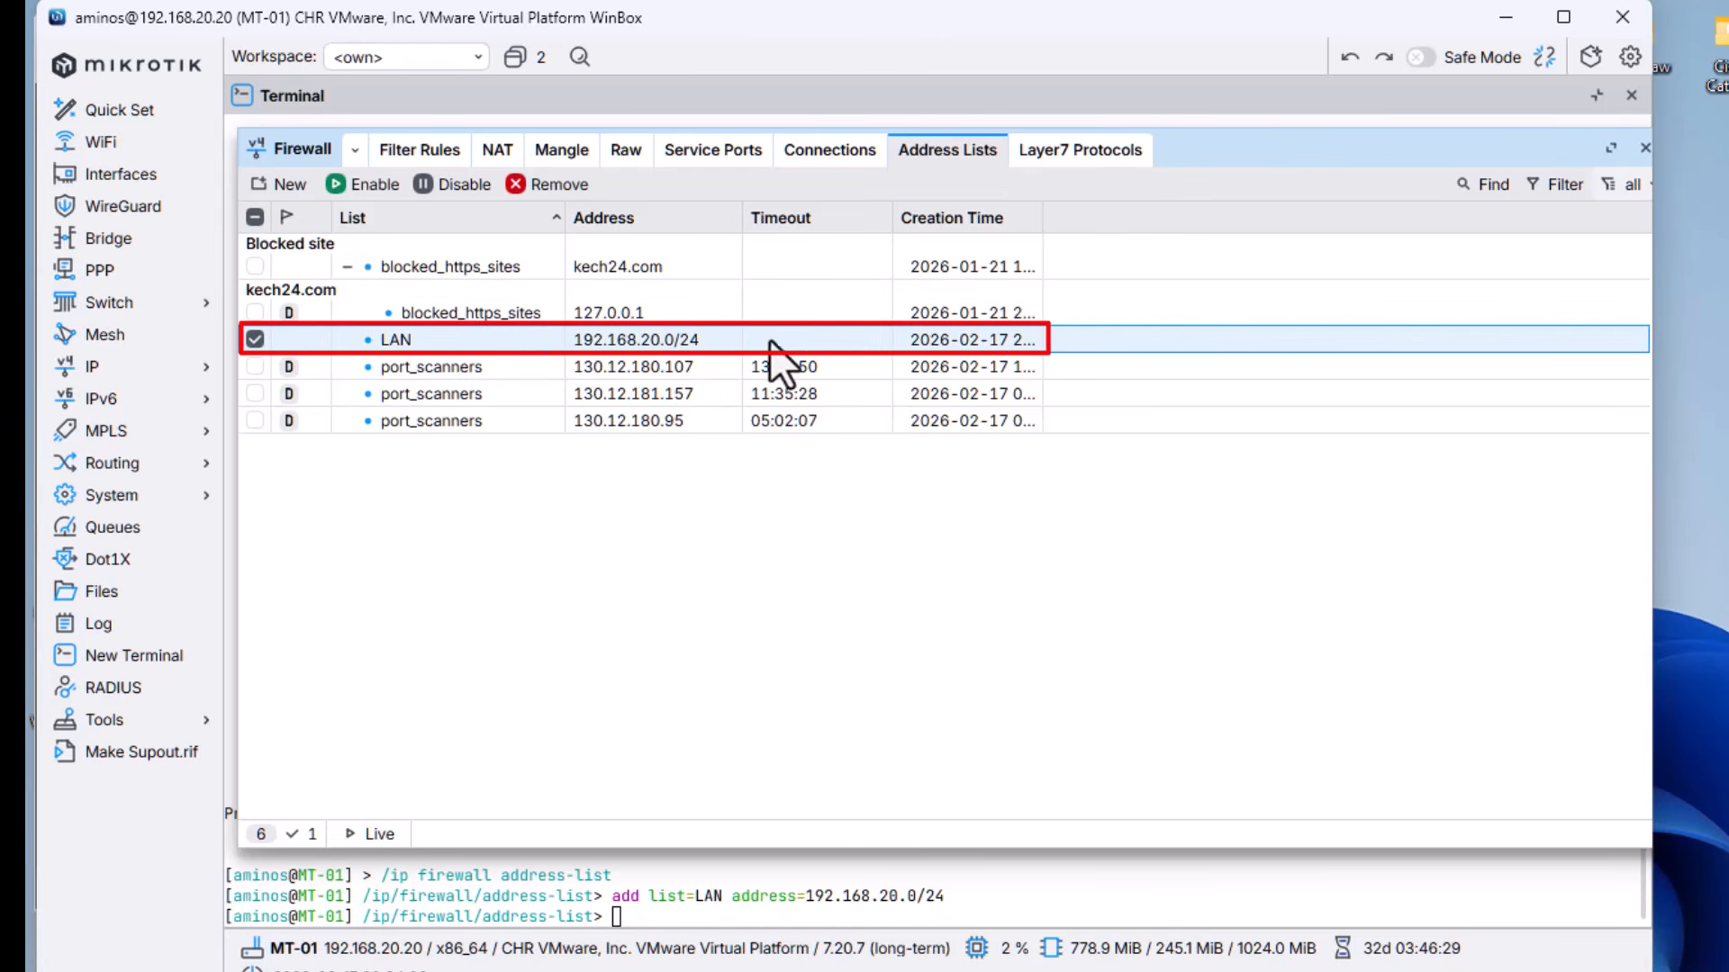
{"action": "left_click", "coordinate": [288, 184]}
{"action": "left_click", "coordinate": [841, 495]}
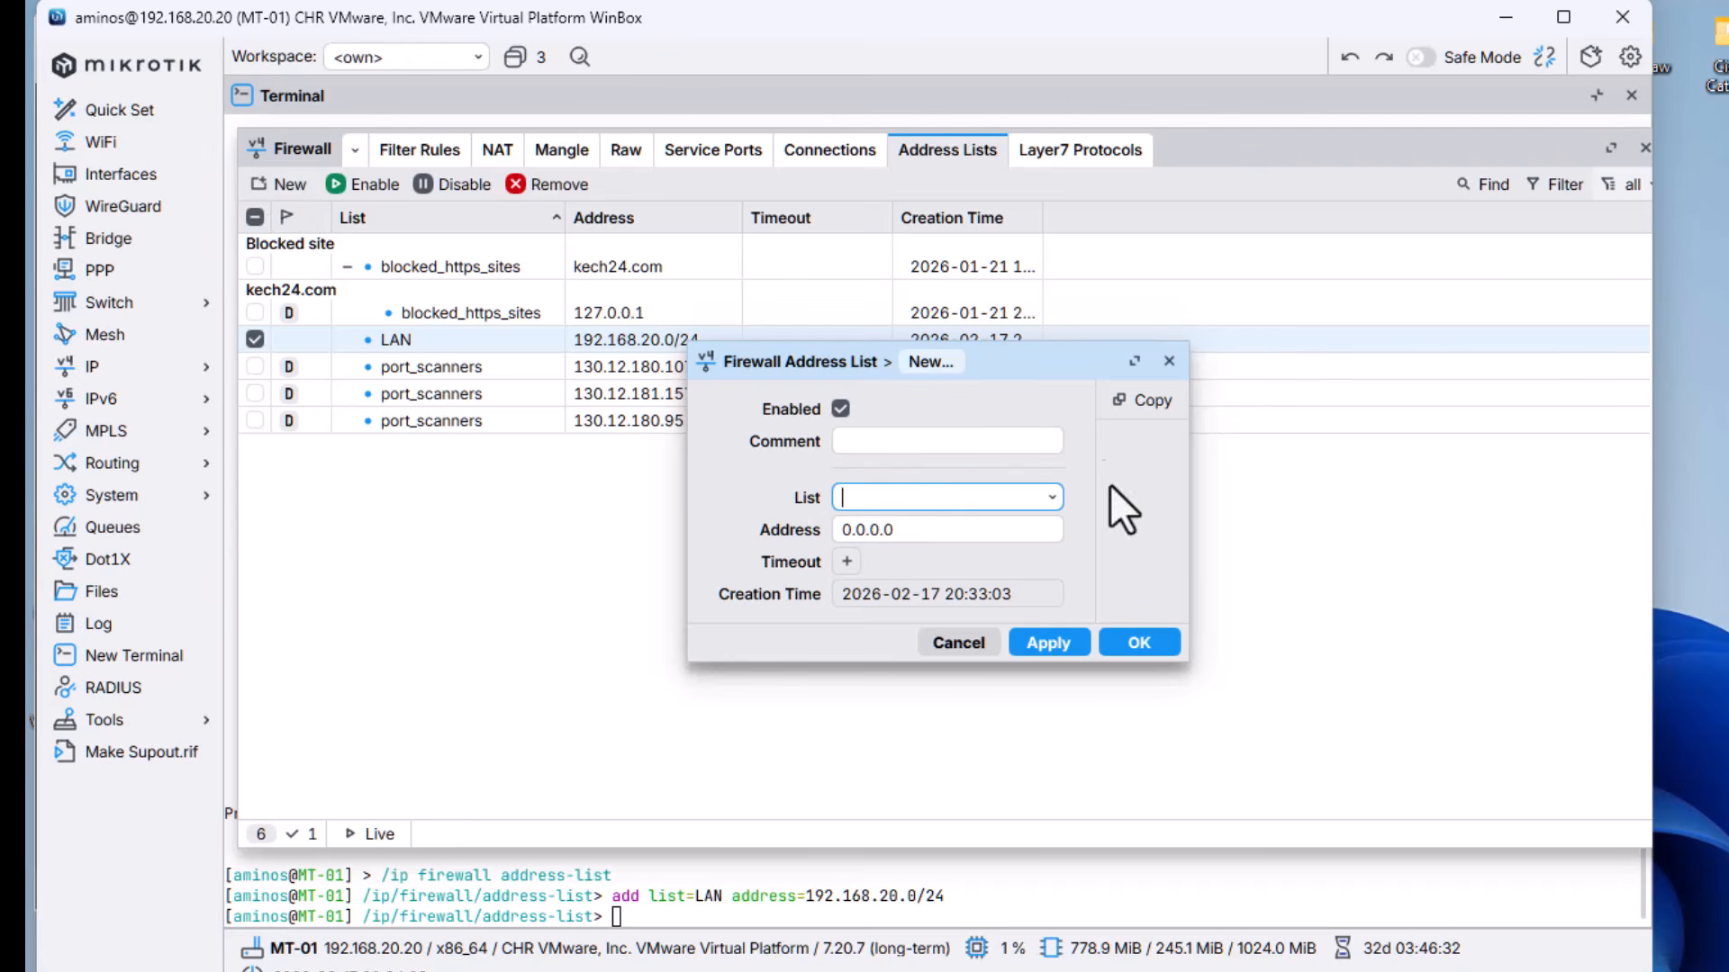
{"action": "left_click", "coordinate": [1140, 644]}
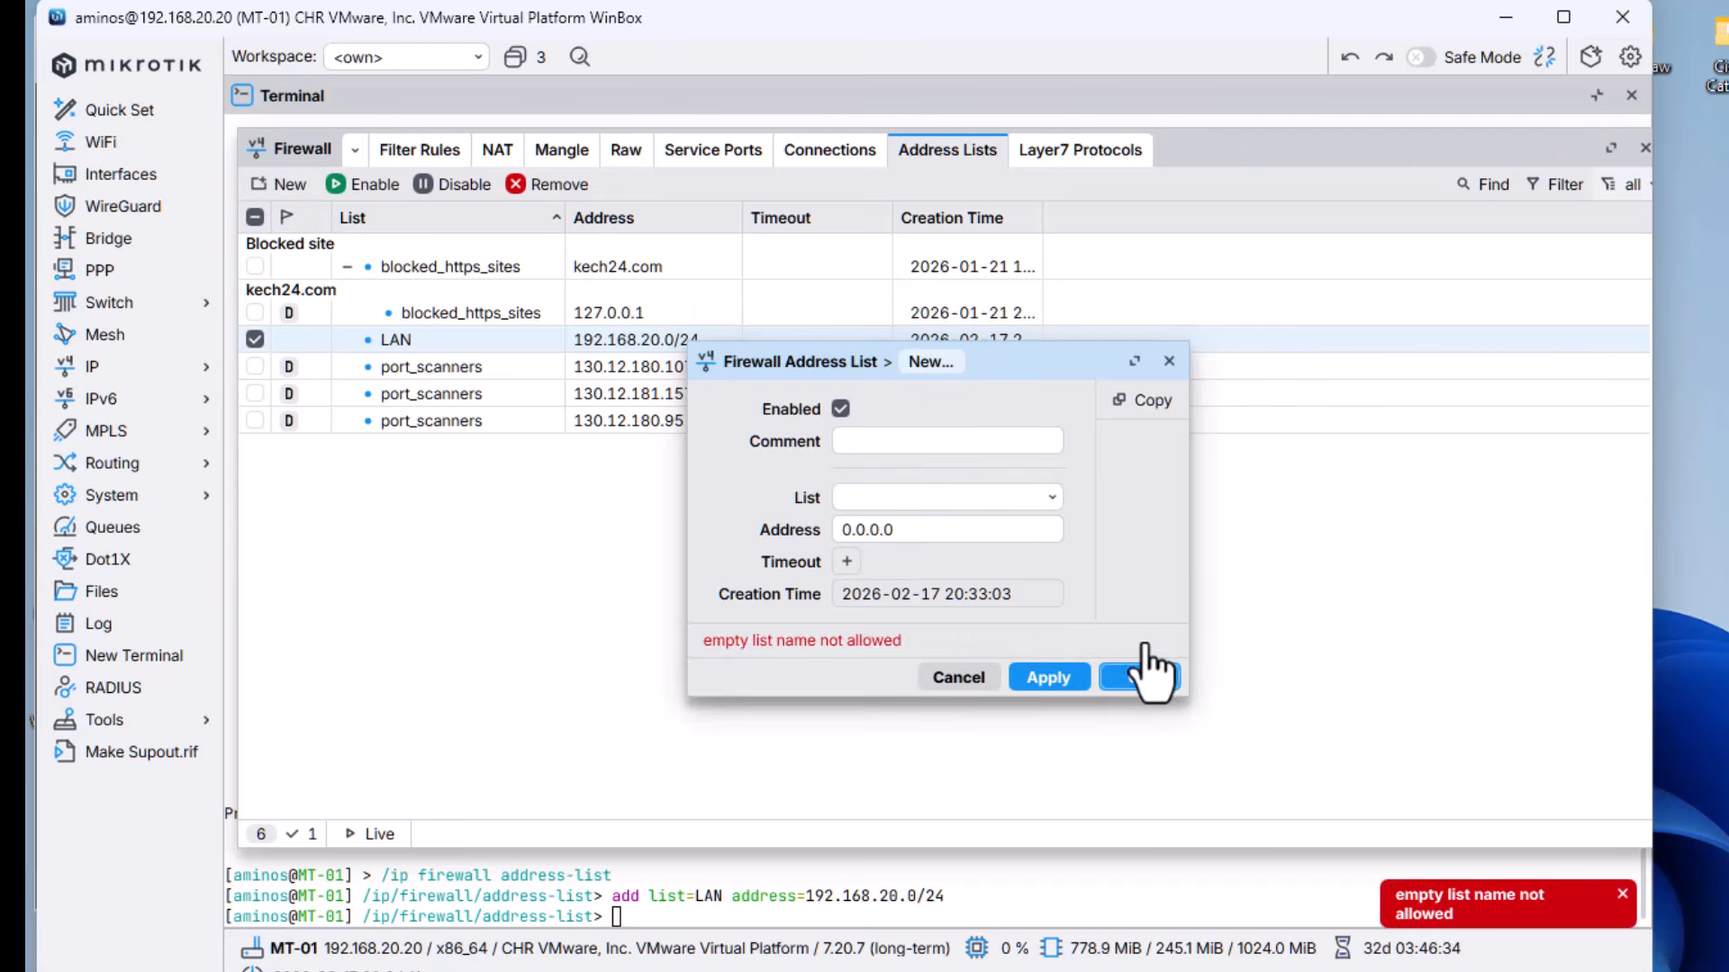
{"action": "left_click", "coordinate": [957, 677]}
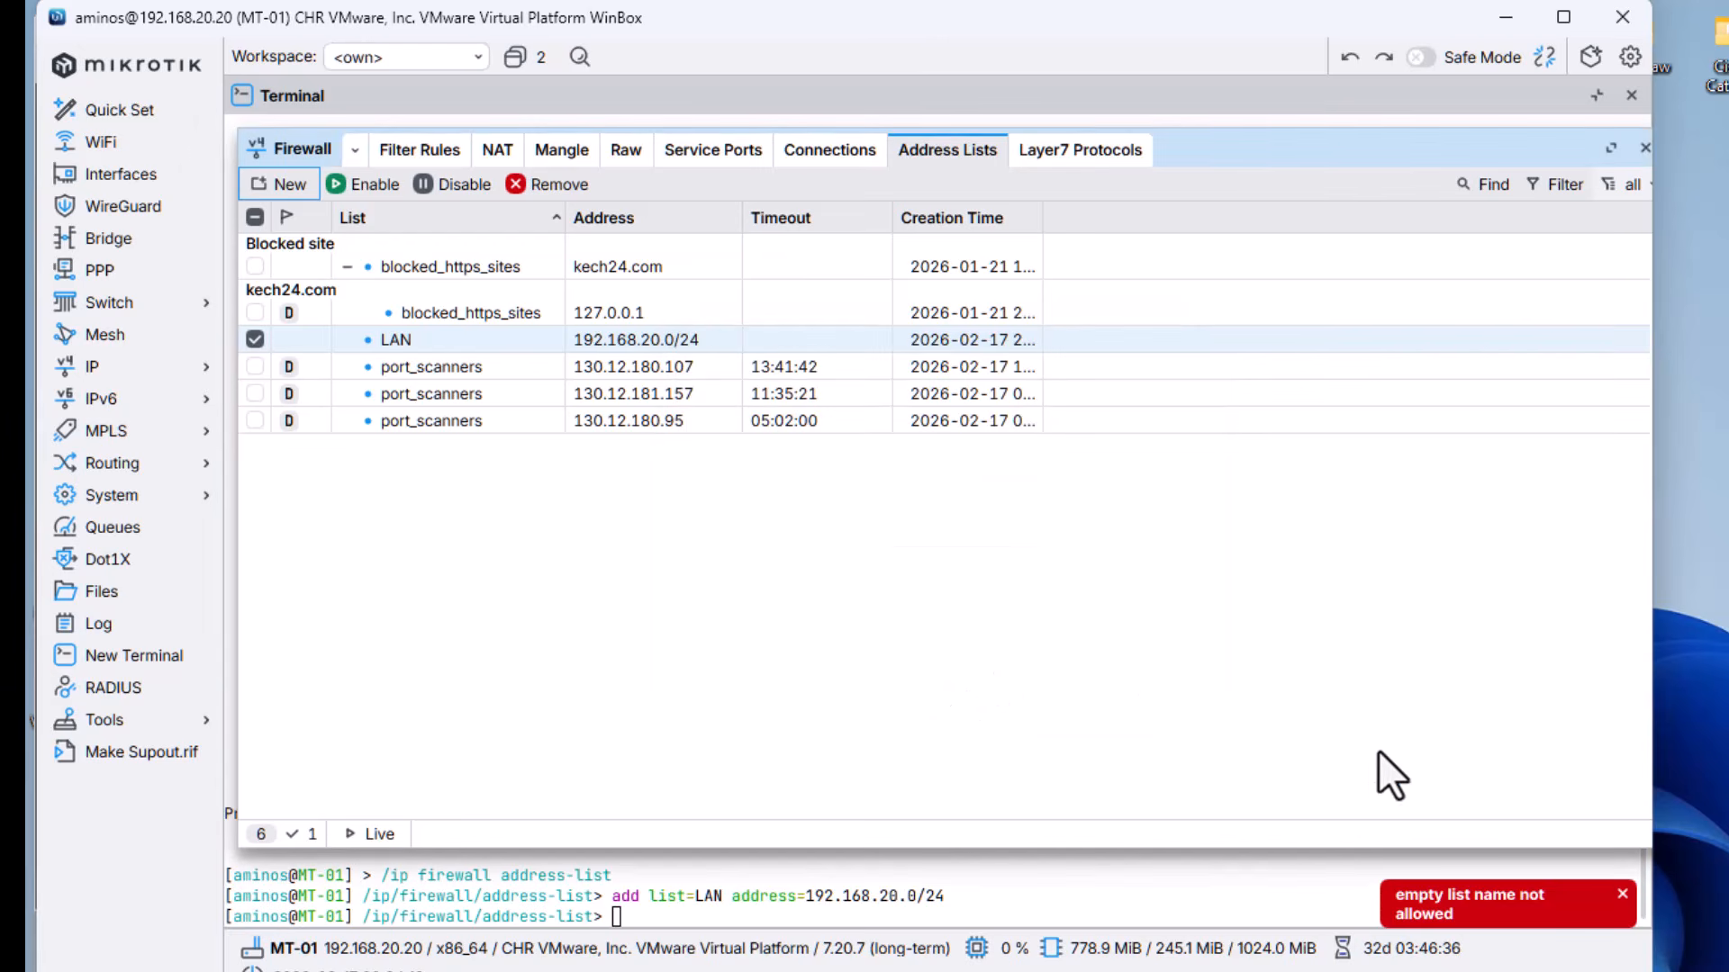
{"action": "left_click", "coordinate": [1621, 894]}
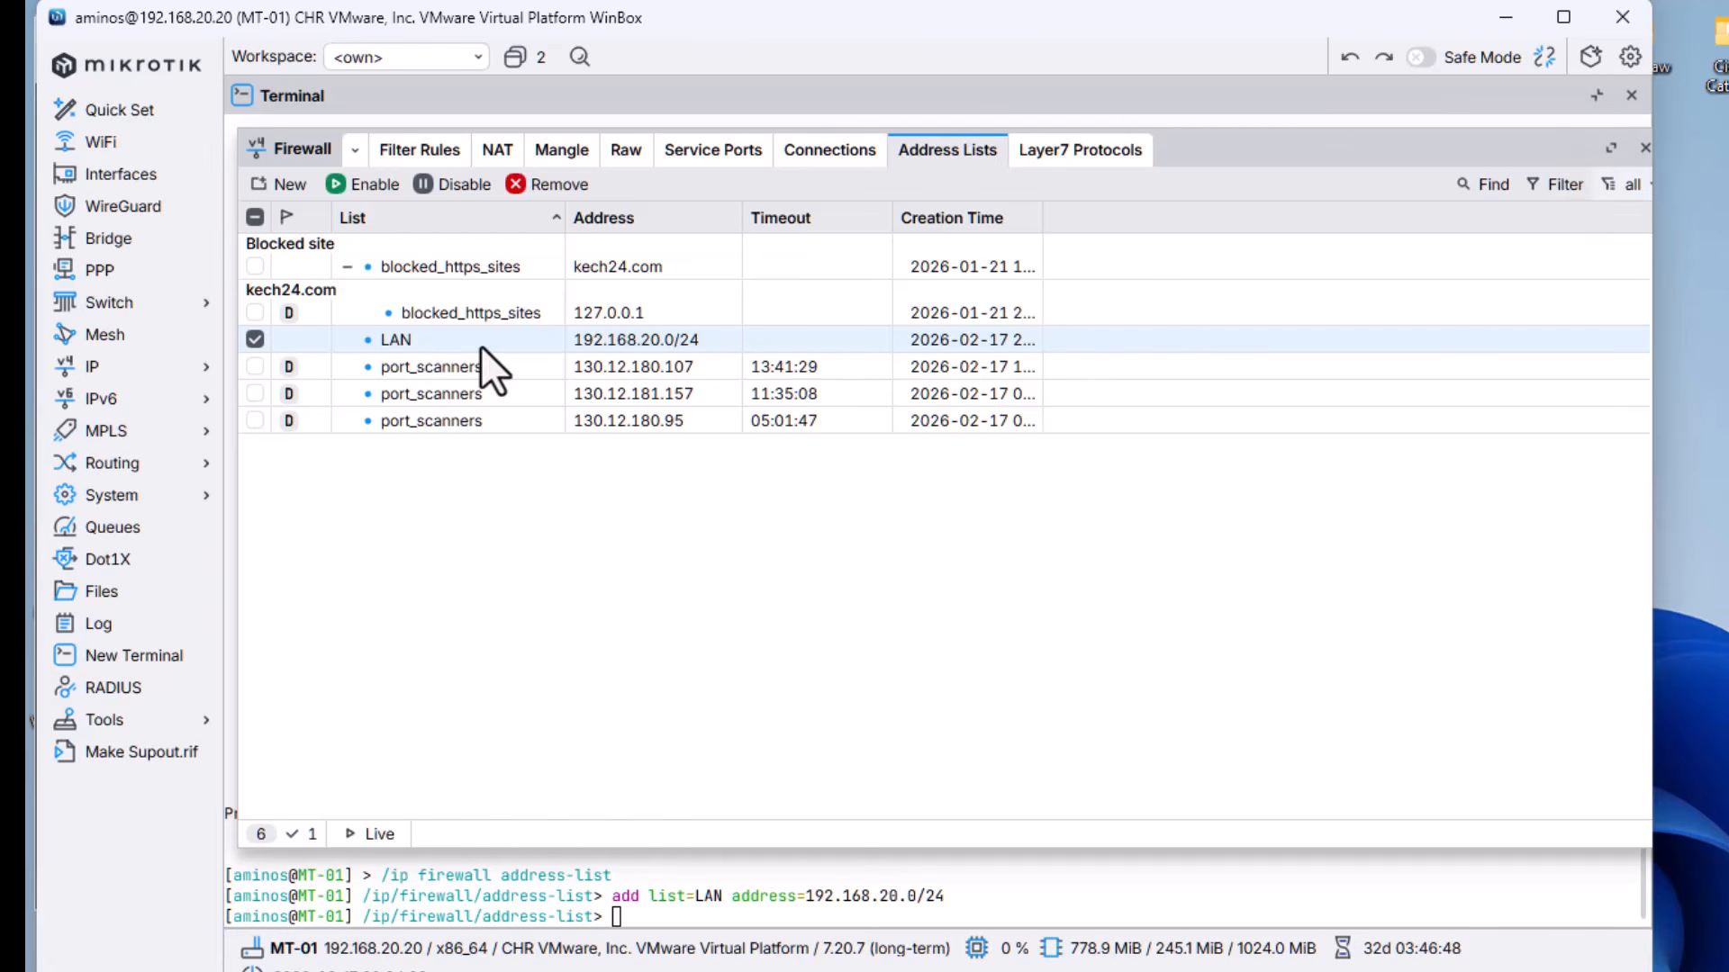
- Close the firewall window and paste a terminal command adding an input filter rule accepting UDP port 53 from LAN, commented "Allow DNS UDP from LAN"
{"action": "left_click", "coordinate": [1645, 148]}
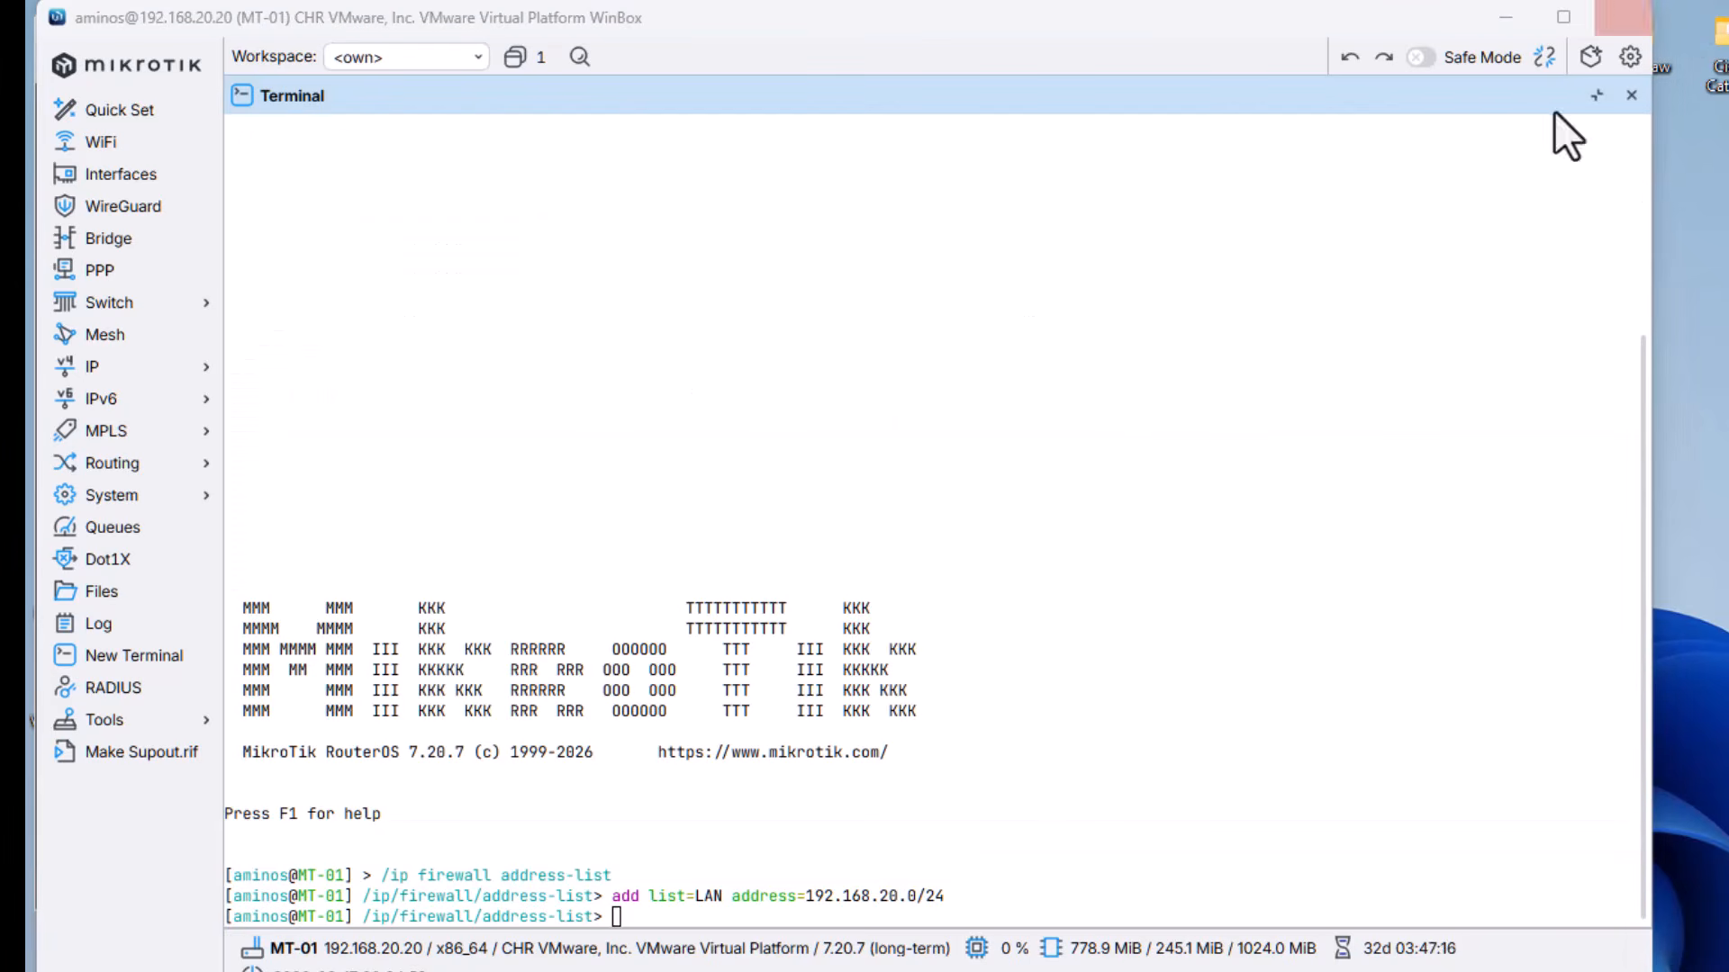
{"action": "right_click", "coordinate": [654, 913]}
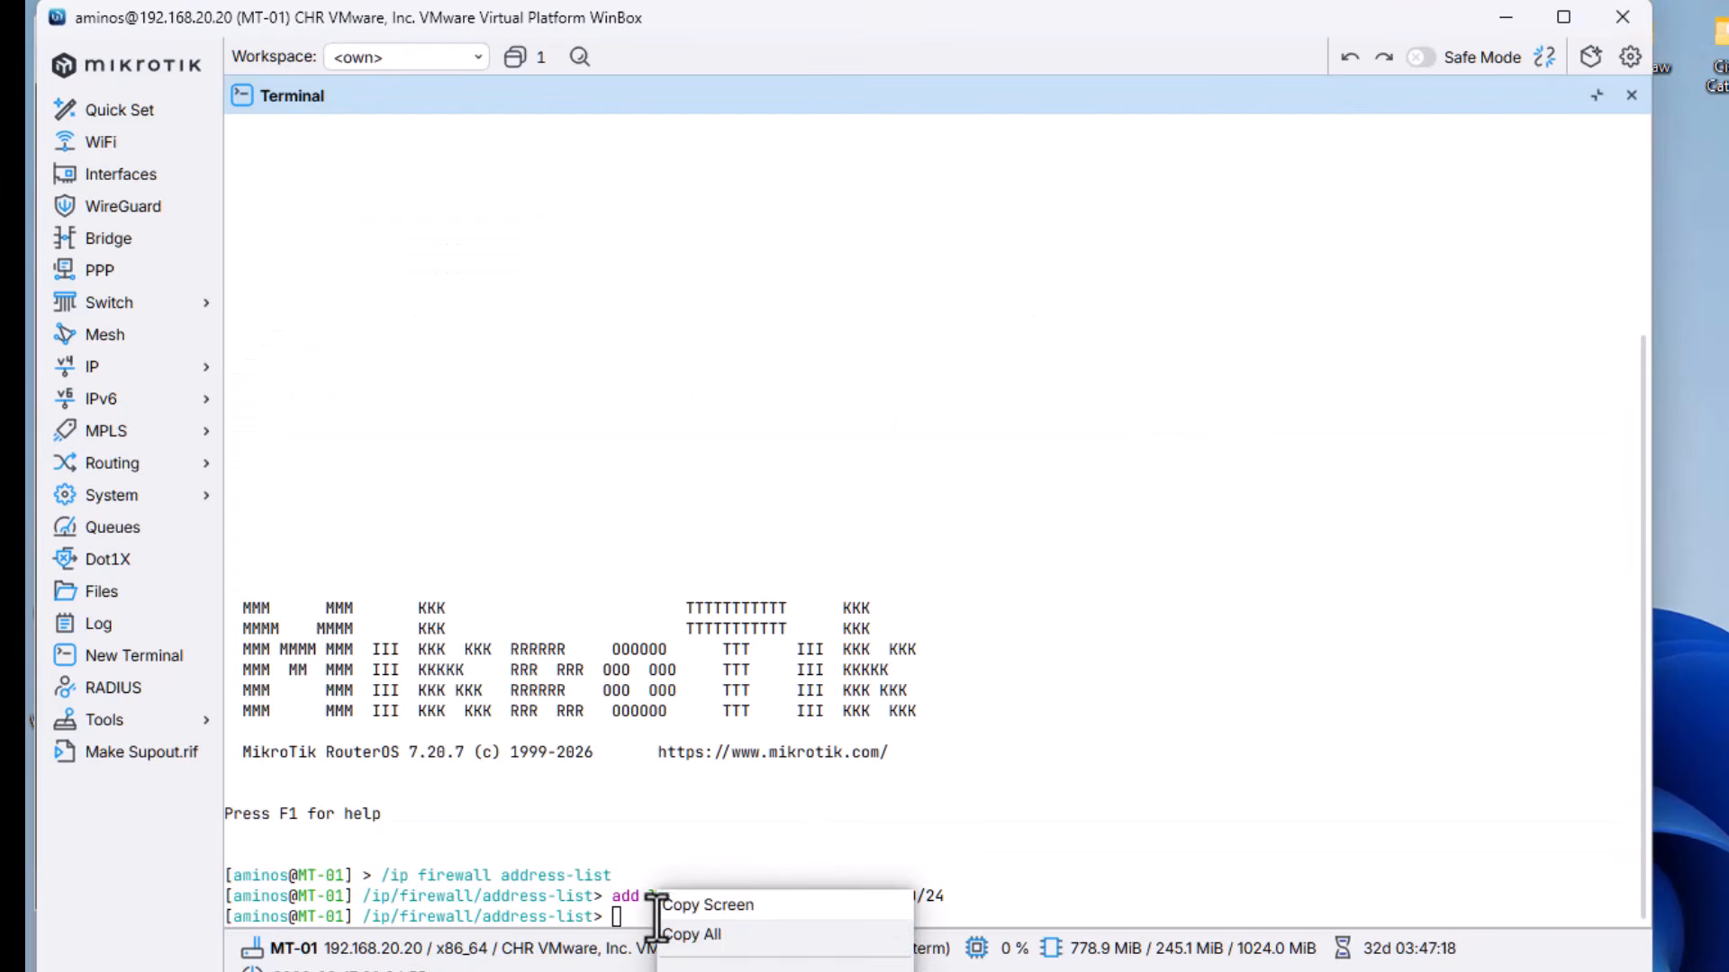
{"action": "left_click", "coordinate": [677, 968]}
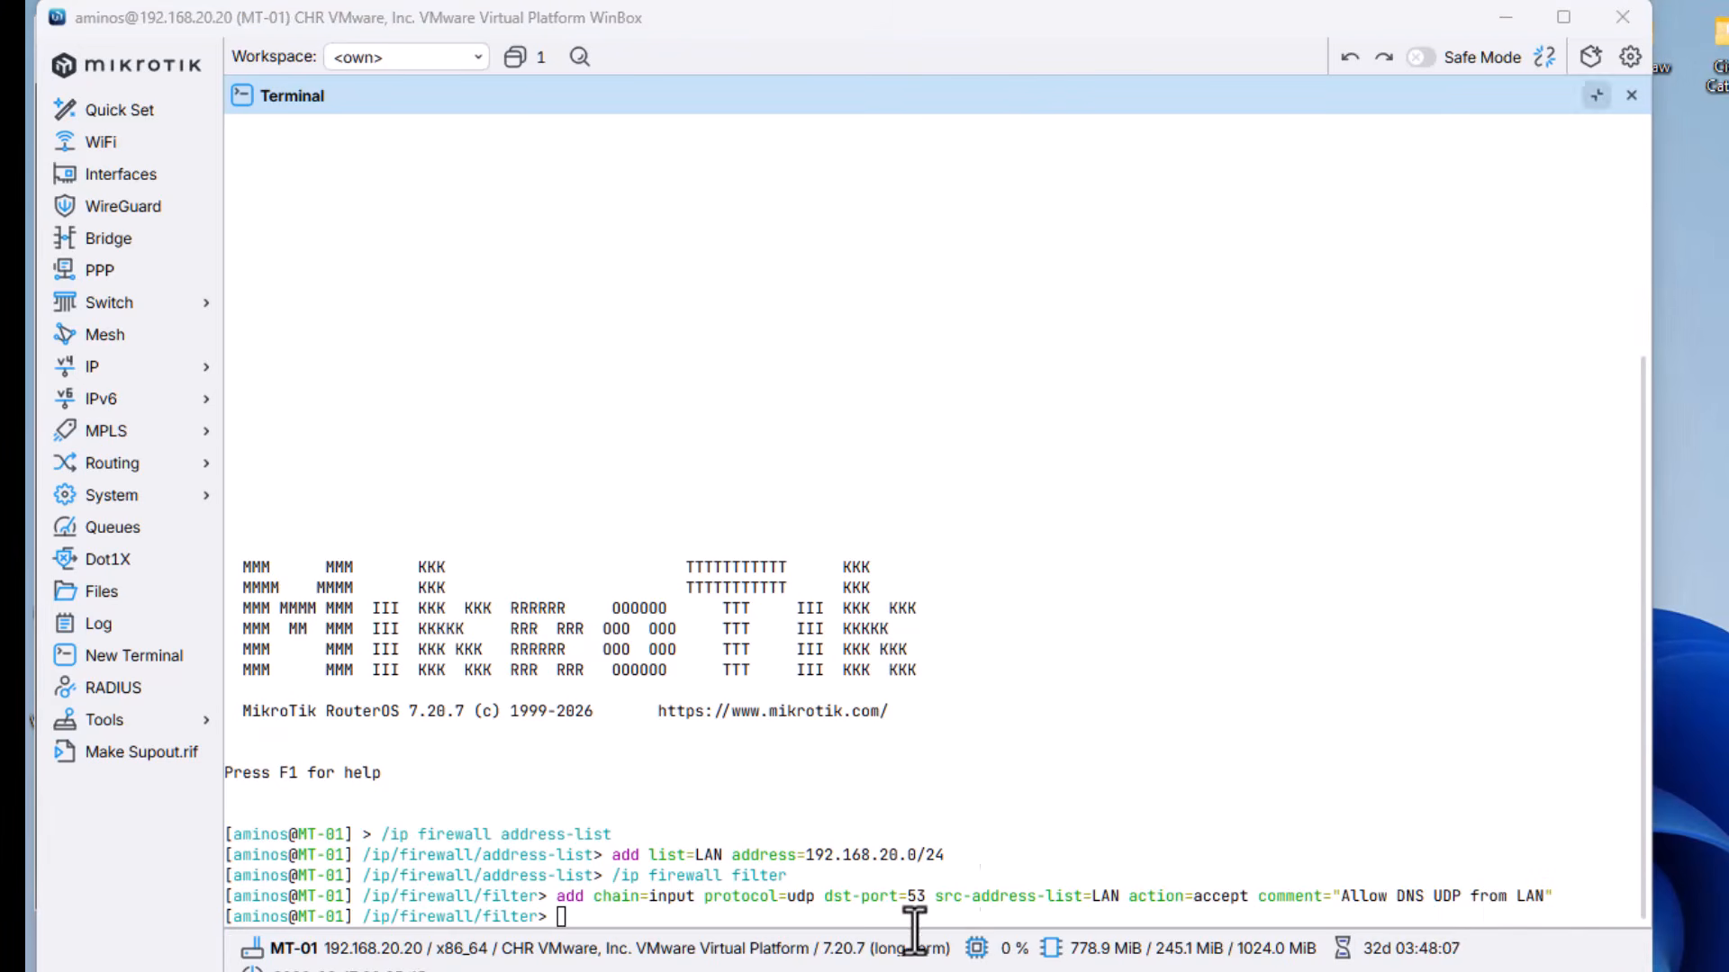
- Paste and run the command adding an input filter rule that accepts TCP port 53 from list LAN, commented "Allow DNS TCP from LAN"
{"action": "right_click", "coordinate": [576, 892]}
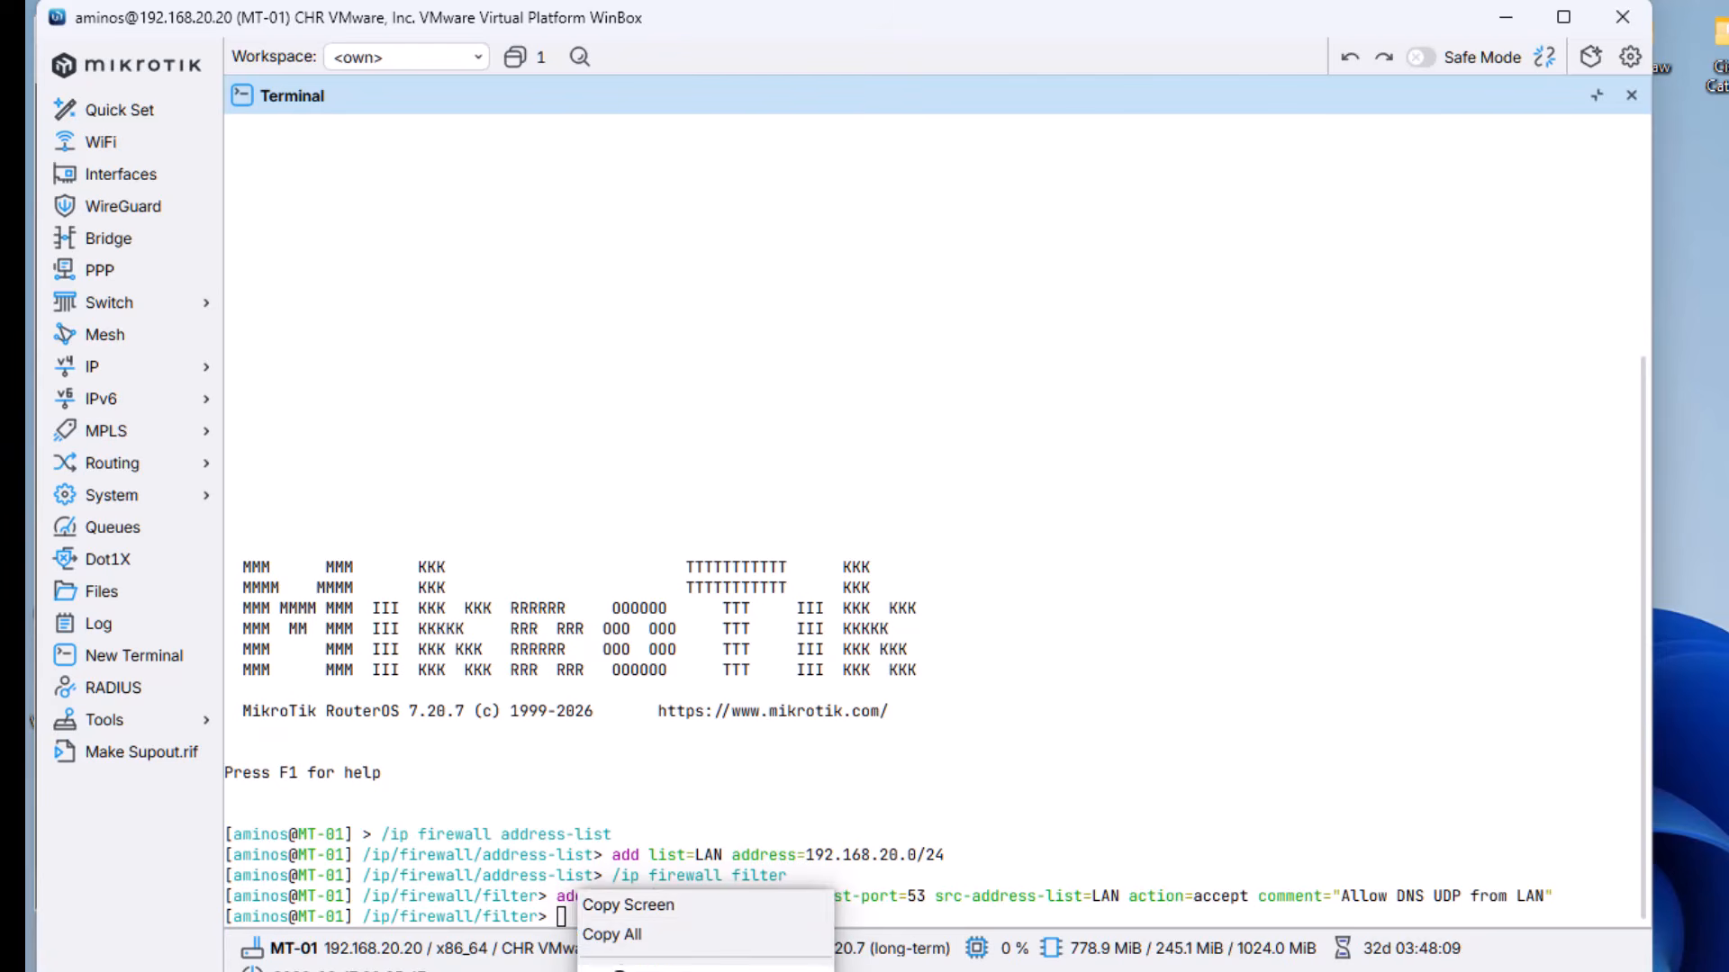
{"action": "left_click", "coordinate": [621, 967]}
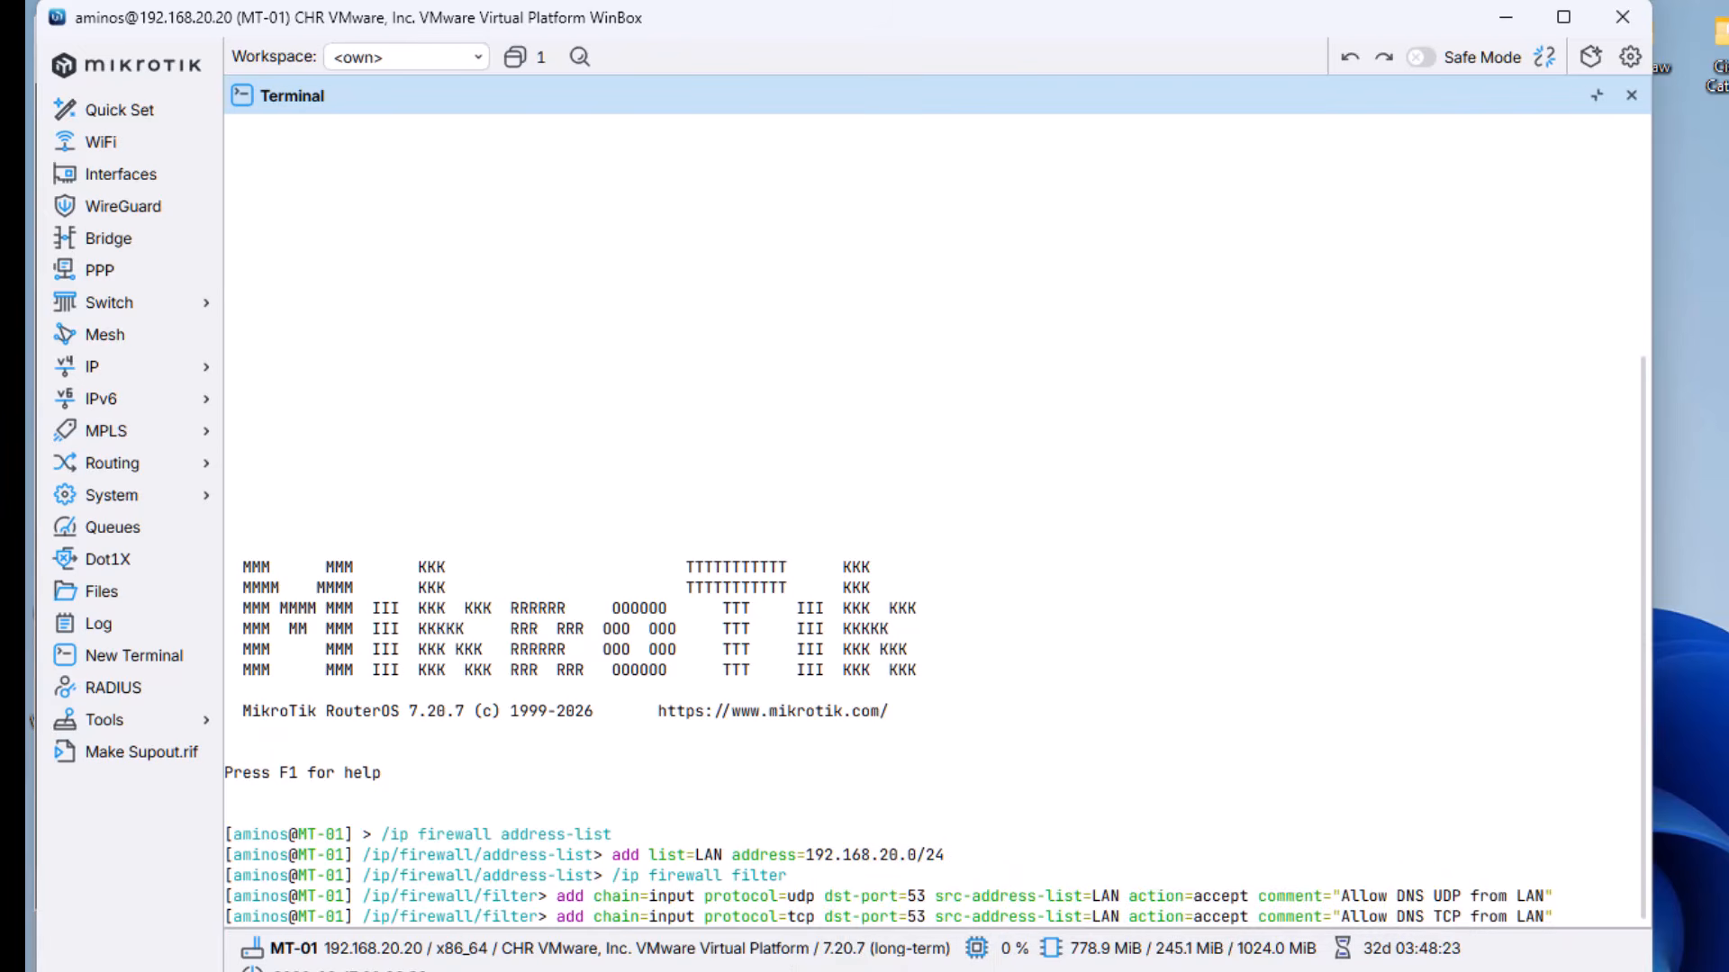
{"action": "key", "text": "Return"}
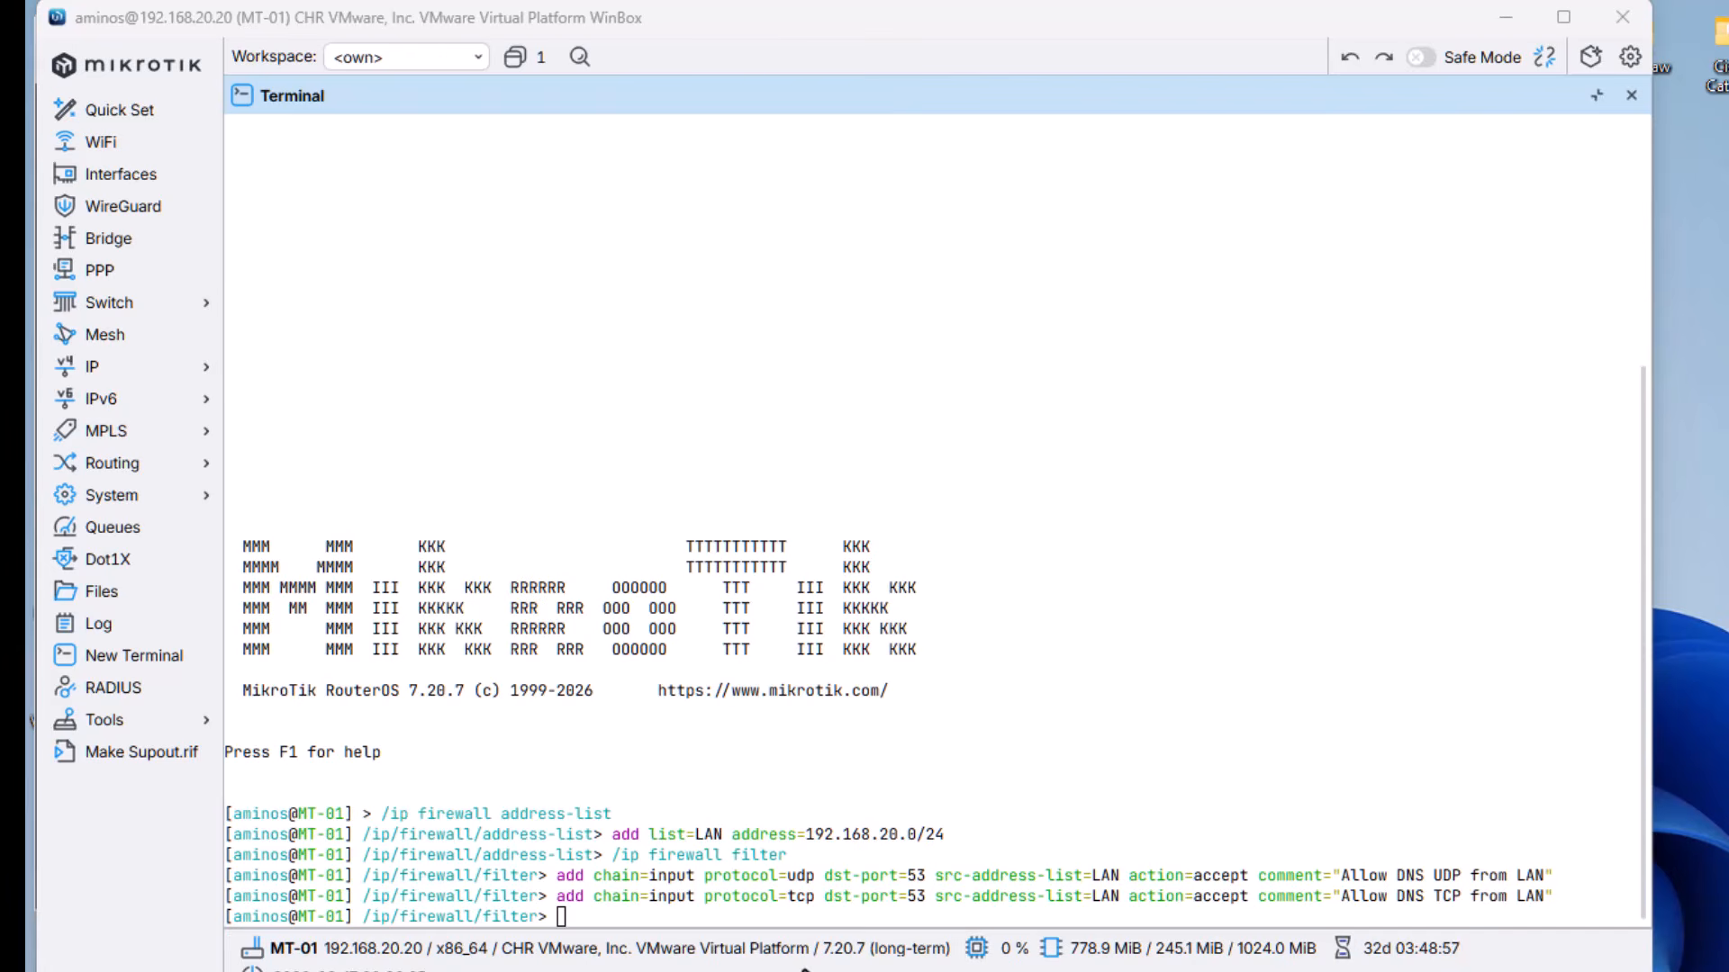
- Paste and run the firewall filter commands adding an input rule that drops UDP port 53, commented "Drop DNS UDP from WAN"
{"action": "right_click", "coordinate": [595, 914]}
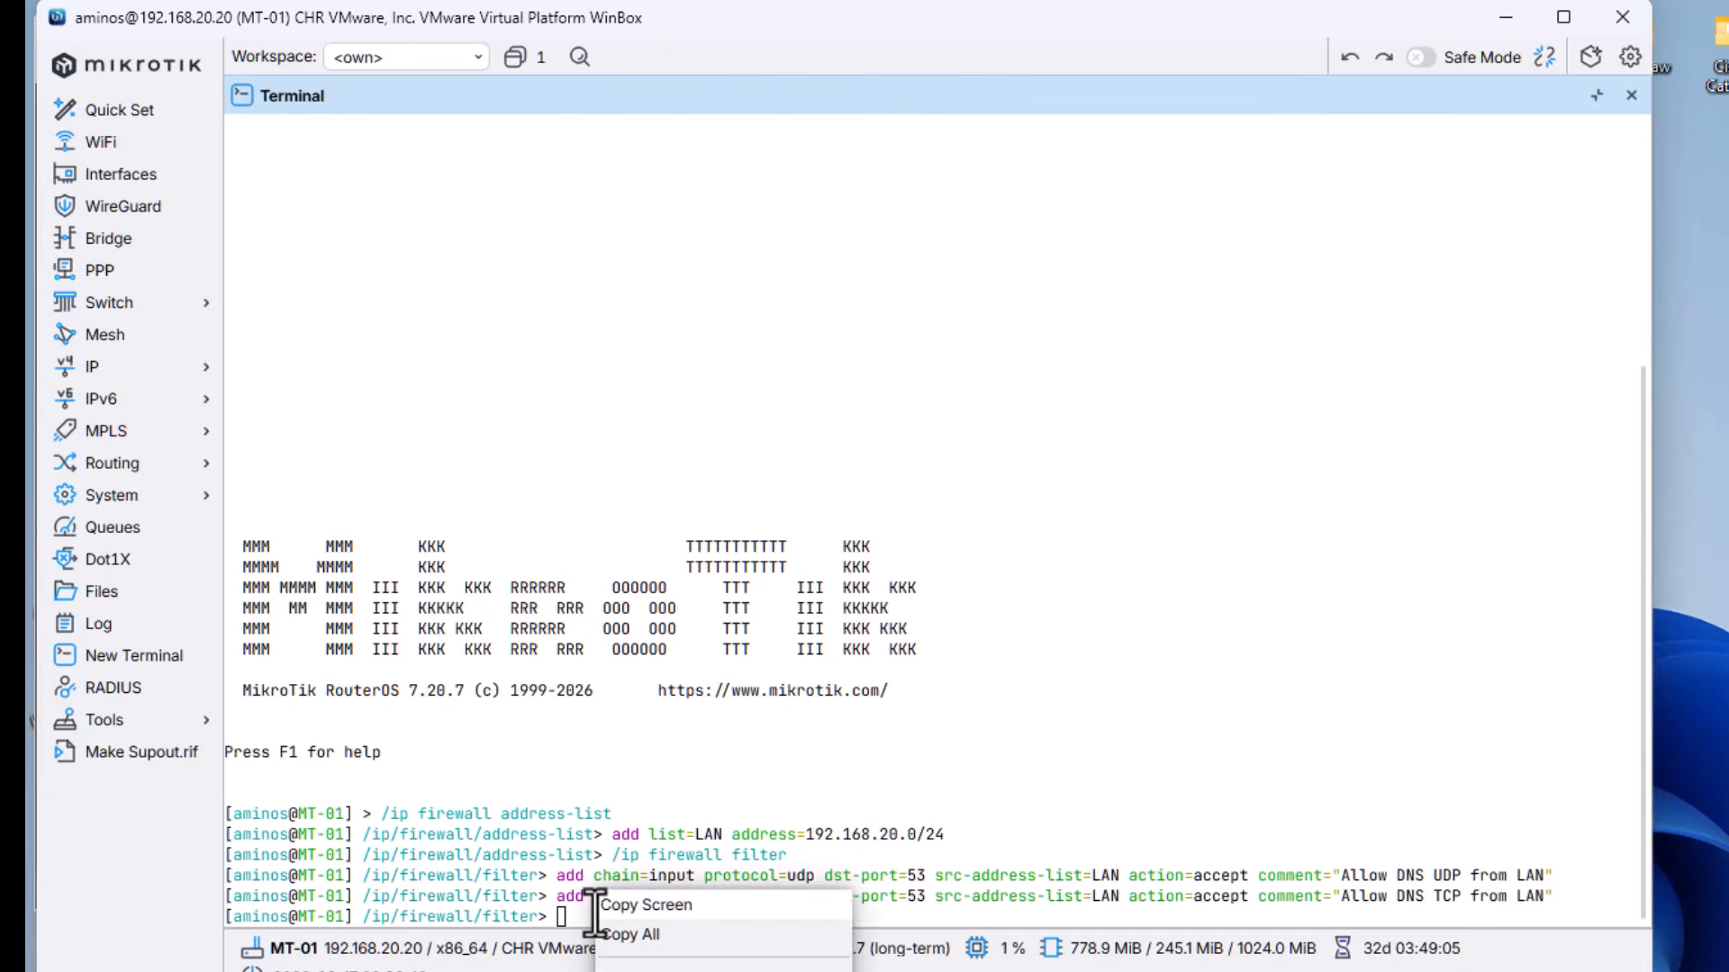
{"action": "left_click", "coordinate": [612, 971]}
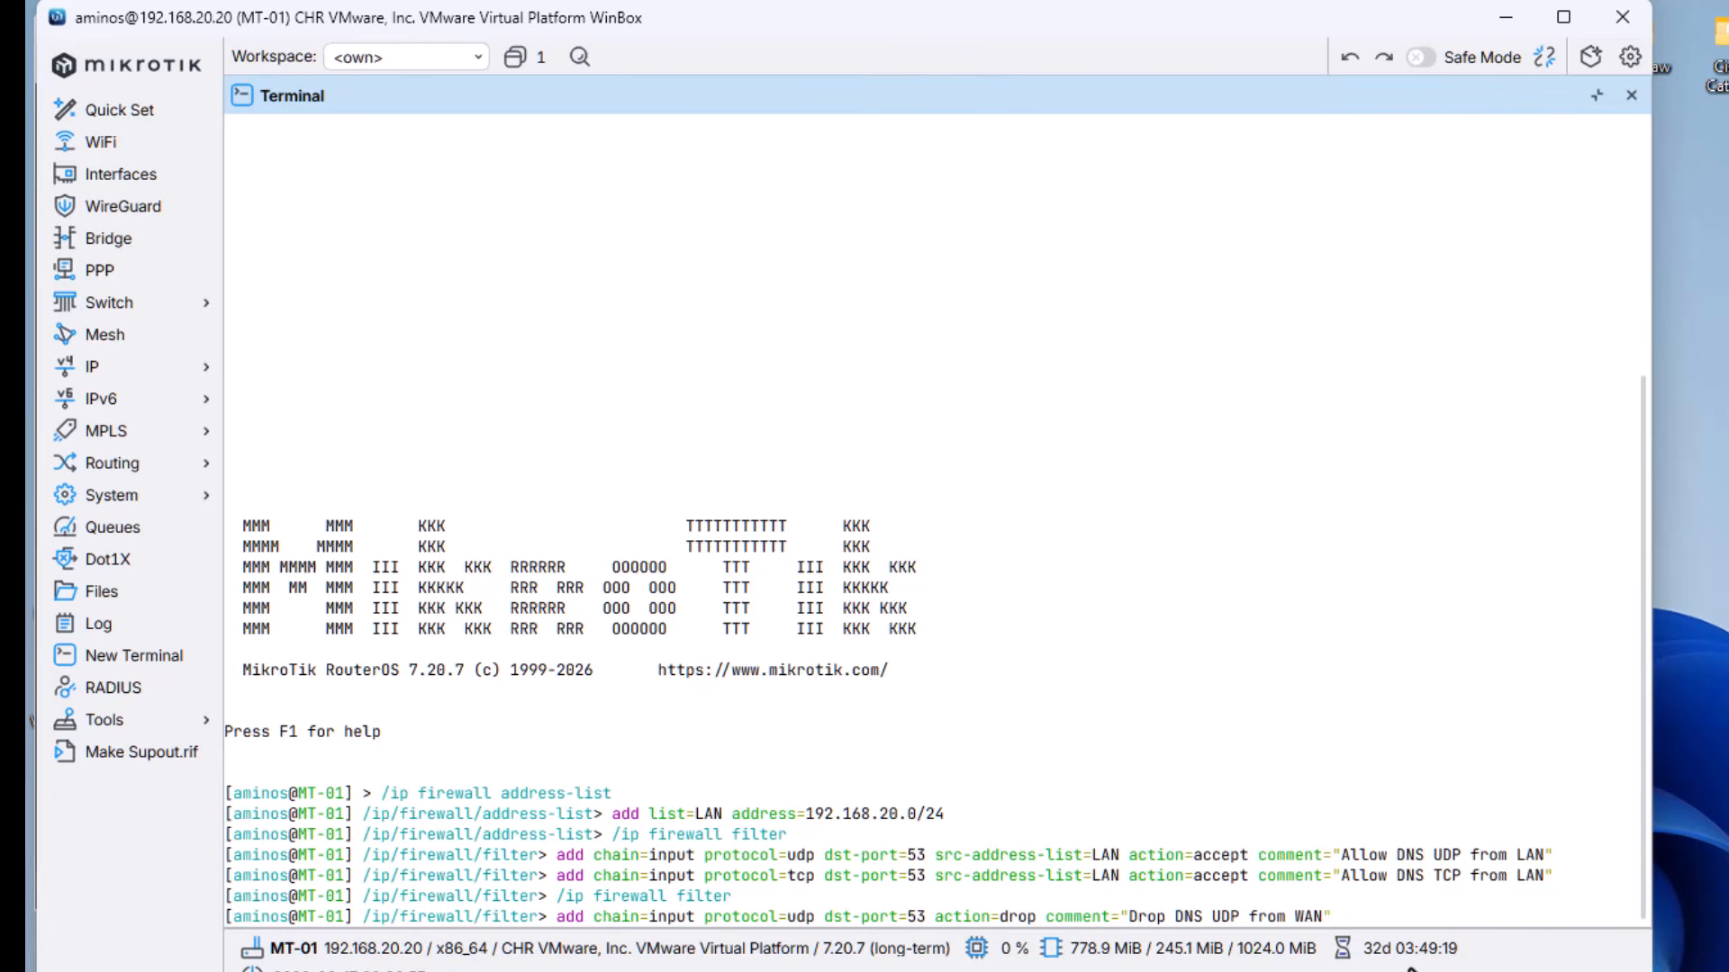
{"action": "key", "text": "Return"}
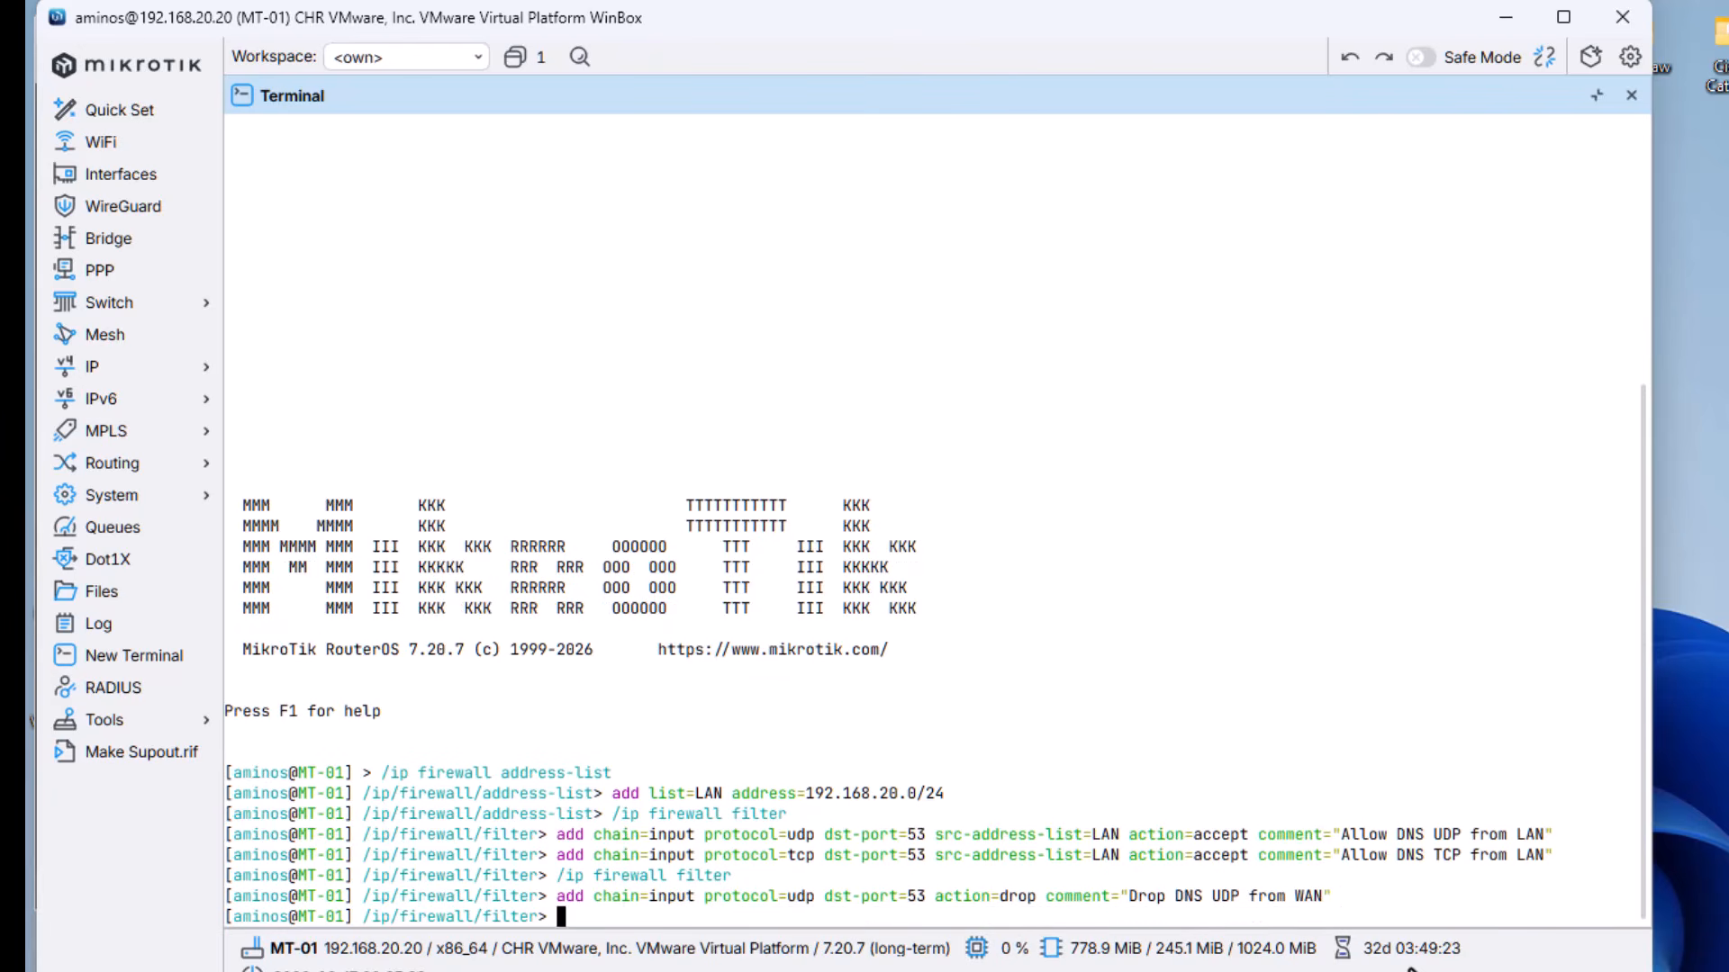
- Recall the last UDP port 53 drop command in the terminal and change its protocol to TCP
{"action": "key", "text": "Up"}
{"action": "key", "text": "Left"}
{"action": "key", "text": "Left"}
{"action": "key", "text": "Left"}
{"action": "key", "text": "Left"}
{"action": "key", "text": "Left"}
{"action": "key", "text": "Left"}
{"action": "key", "text": "Left"}
{"action": "key", "text": "Left"}
{"action": "key", "text": "Left"}
{"action": "key", "text": "Left"}
{"action": "key", "text": "Left"}
{"action": "key", "text": "Left"}
{"action": "key", "text": "Left"}
{"action": "key", "text": "Left"}
{"action": "key", "text": "Left"}
{"action": "key", "text": "Left"}
{"action": "key", "text": "Left"}
{"action": "key", "text": "Left"}
{"action": "key", "text": "Left"}
{"action": "key", "text": "Left"}
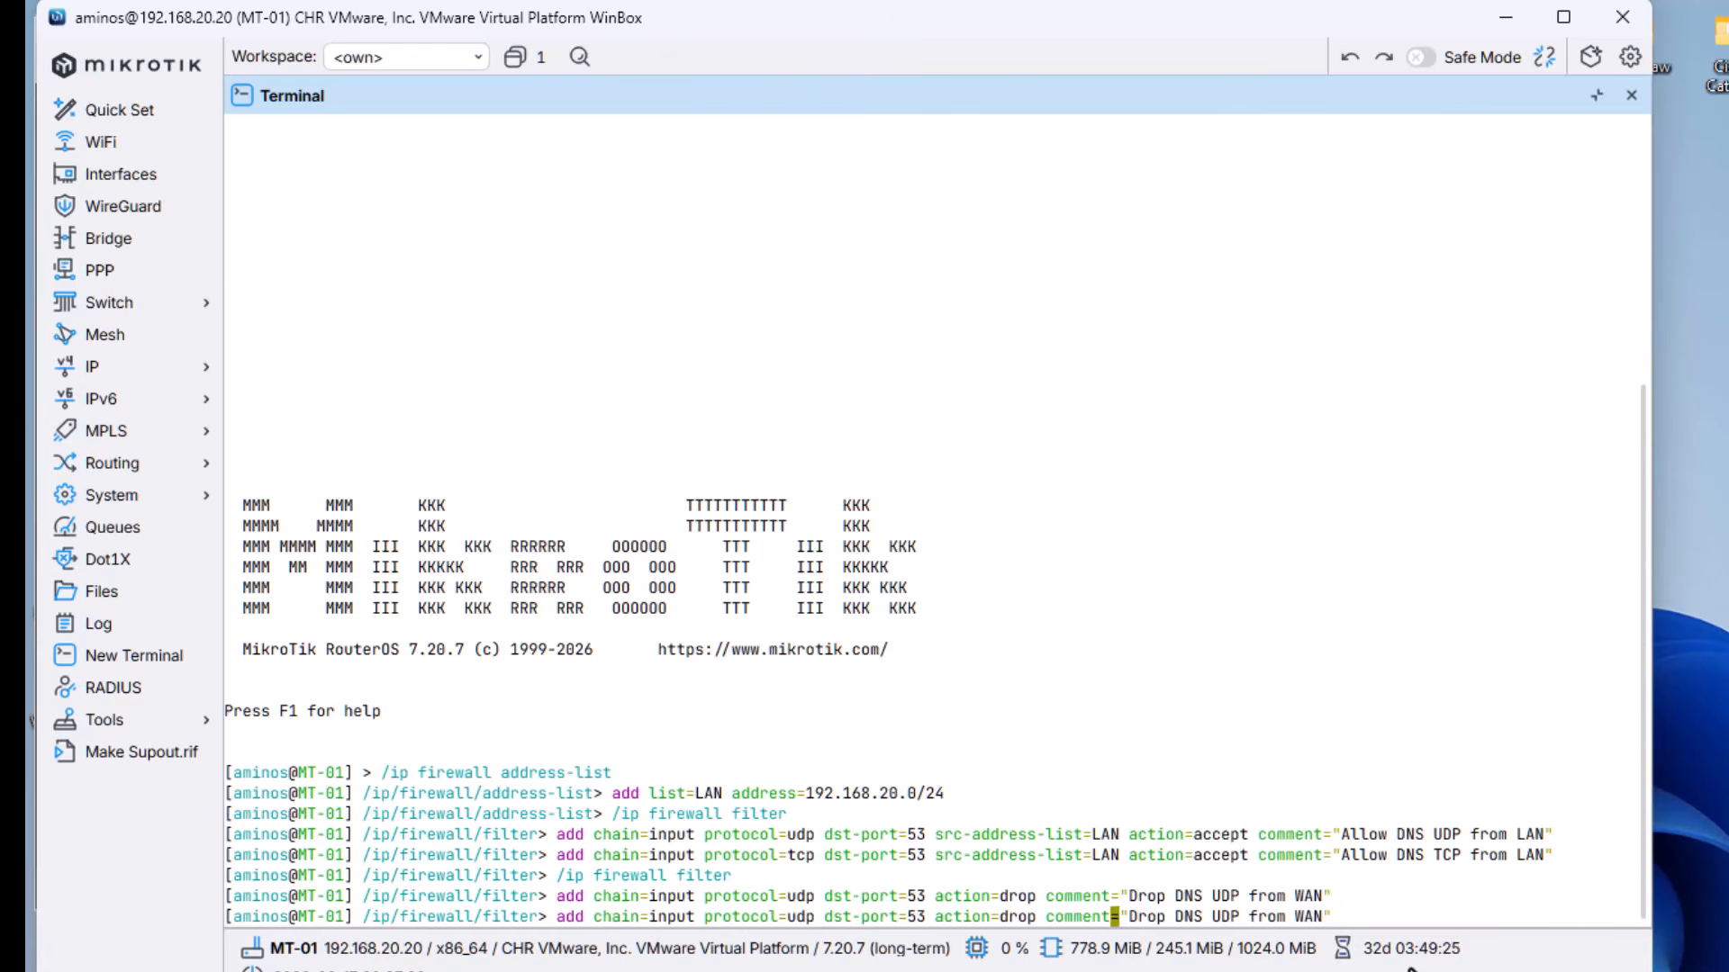
{"action": "key", "text": "Left"}
{"action": "key", "text": "Left"}
{"action": "key", "text": "Left"}
{"action": "key", "text": "Left"}
{"action": "key", "text": "Left"}
{"action": "key", "text": "Left"}
{"action": "key", "text": "Left"}
{"action": "key", "text": "Left"}
{"action": "key", "text": "BackSpace"}
{"action": "key", "text": "BackSpace"}
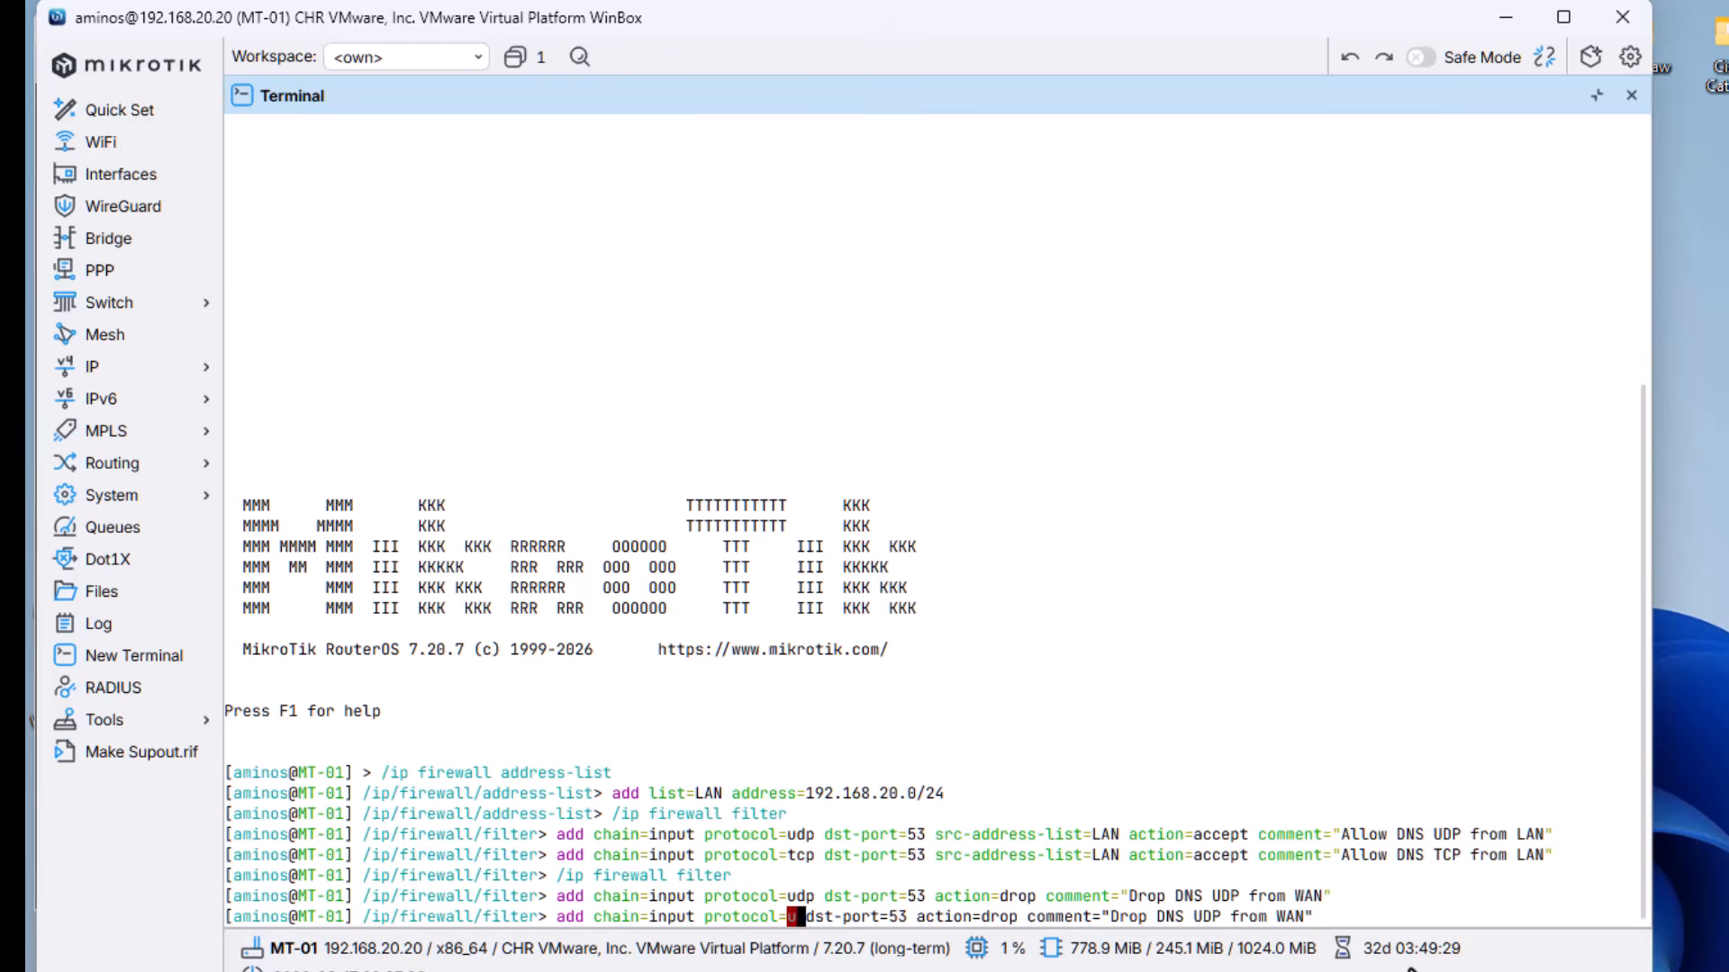
{"action": "key", "text": "BackSpace"}
{"action": "type", "text": "TCP"}
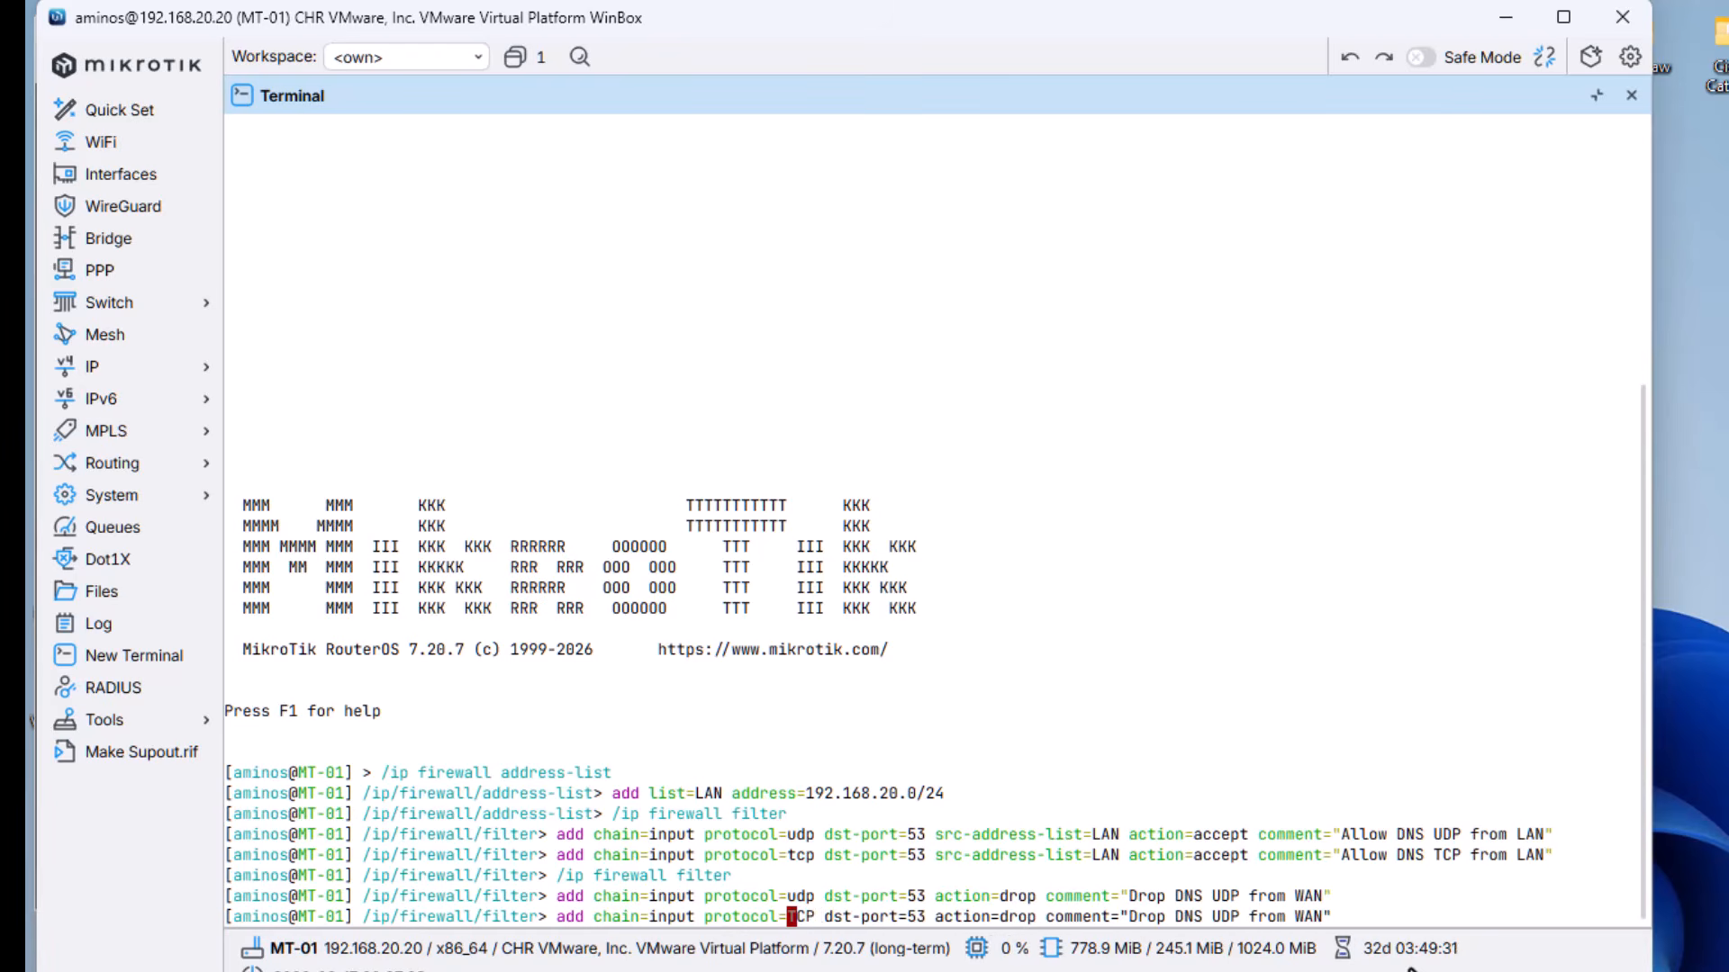
- Try to run the recalled drop command with its comment changed to "Drop DNS TCP from WAN"
{"action": "key", "text": "Right"}
{"action": "key", "text": "Right"}
{"action": "key", "text": "Right"}
{"action": "key", "text": "Right"}
{"action": "key", "text": "Right"}
{"action": "key", "text": "Right"}
{"action": "key", "text": "Right"}
{"action": "key", "text": "Right"}
{"action": "key", "text": "Right"}
{"action": "key", "text": "Right"}
{"action": "key", "text": "Right"}
{"action": "key", "text": "Right"}
{"action": "key", "text": "Right"}
{"action": "key", "text": "Right"}
{"action": "key", "text": "Right"}
{"action": "key", "text": "Right"}
{"action": "key", "text": "Right"}
{"action": "key", "text": "Right"}
{"action": "key", "text": "Right"}
{"action": "key", "text": "Right"}
{"action": "key", "text": "Right"}
{"action": "key", "text": "Right"}
{"action": "key", "text": "Right"}
{"action": "key", "text": "Right"}
{"action": "key", "text": "Right"}
{"action": "key", "text": "Right"}
{"action": "key", "text": "Right"}
{"action": "key", "text": "Right"}
{"action": "key", "text": "Right"}
{"action": "key", "text": "Right"}
{"action": "key", "text": "Right"}
{"action": "key", "text": "Right"}
{"action": "key", "text": "Right"}
{"action": "key", "text": "Right"}
{"action": "key", "text": "Right"}
{"action": "key", "text": "Right"}
{"action": "key", "text": "Right"}
{"action": "key", "text": "Right"}
{"action": "key", "text": "Right"}
{"action": "key", "text": "Right"}
{"action": "key", "text": "Right"}
{"action": "key", "text": "Right"}
{"action": "key", "text": "Right"}
{"action": "key", "text": "Right"}
{"action": "key", "text": "Left"}
{"action": "key", "text": "Left"}
{"action": "key", "text": "Left"}
{"action": "key", "text": "Left"}
{"action": "key", "text": "Left"}
{"action": "key", "text": "Left"}
{"action": "key", "text": "Left"}
{"action": "key", "text": "Left"}
{"action": "key", "text": "Left"}
{"action": "key", "text": "Left"}
{"action": "key", "text": "Right"}
{"action": "key", "text": "Right"}
{"action": "key", "text": "Delete"}
{"action": "key", "text": "BackSpace"}
{"action": "key", "text": "BackSpace"}
{"action": "type", "text": "TCP"}
{"action": "key", "text": "Left"}
{"action": "key", "text": "Left"}
{"action": "key", "text": "Left"}
{"action": "key", "text": "Left"}
{"action": "key", "text": "Left"}
{"action": "key", "text": "Left"}
{"action": "key", "text": "Left"}
{"action": "key", "text": "Left"}
{"action": "key", "text": "Left"}
{"action": "key", "text": "Left"}
{"action": "key", "text": "Left"}
{"action": "key", "text": "Left"}
{"action": "key", "text": "Left"}
{"action": "key", "text": "Left"}
{"action": "key", "text": "Left"}
{"action": "key", "text": "Left"}
{"action": "key", "text": "Left"}
{"action": "key", "text": "Left"}
{"action": "key", "text": "Left"}
{"action": "key", "text": "Return"}
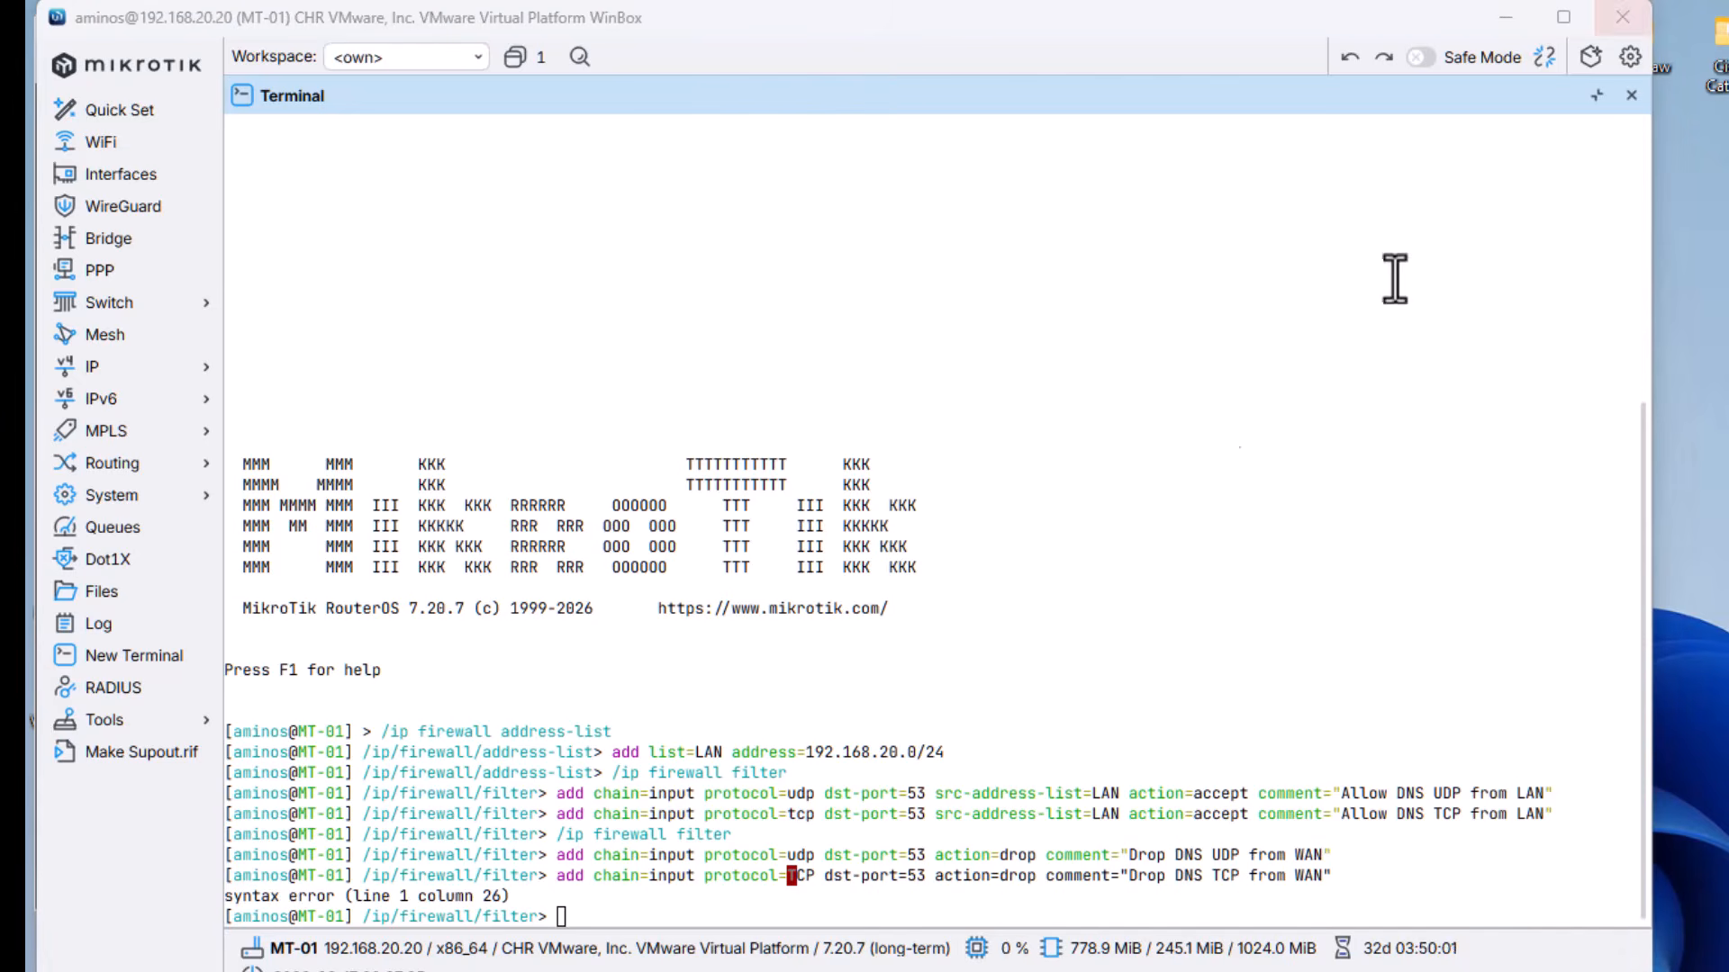
- Paste and run the command adding an input filter rule that drops tcp port 53, commented "Drop DNS TCP from WAN"
{"action": "right_click", "coordinate": [642, 910]}
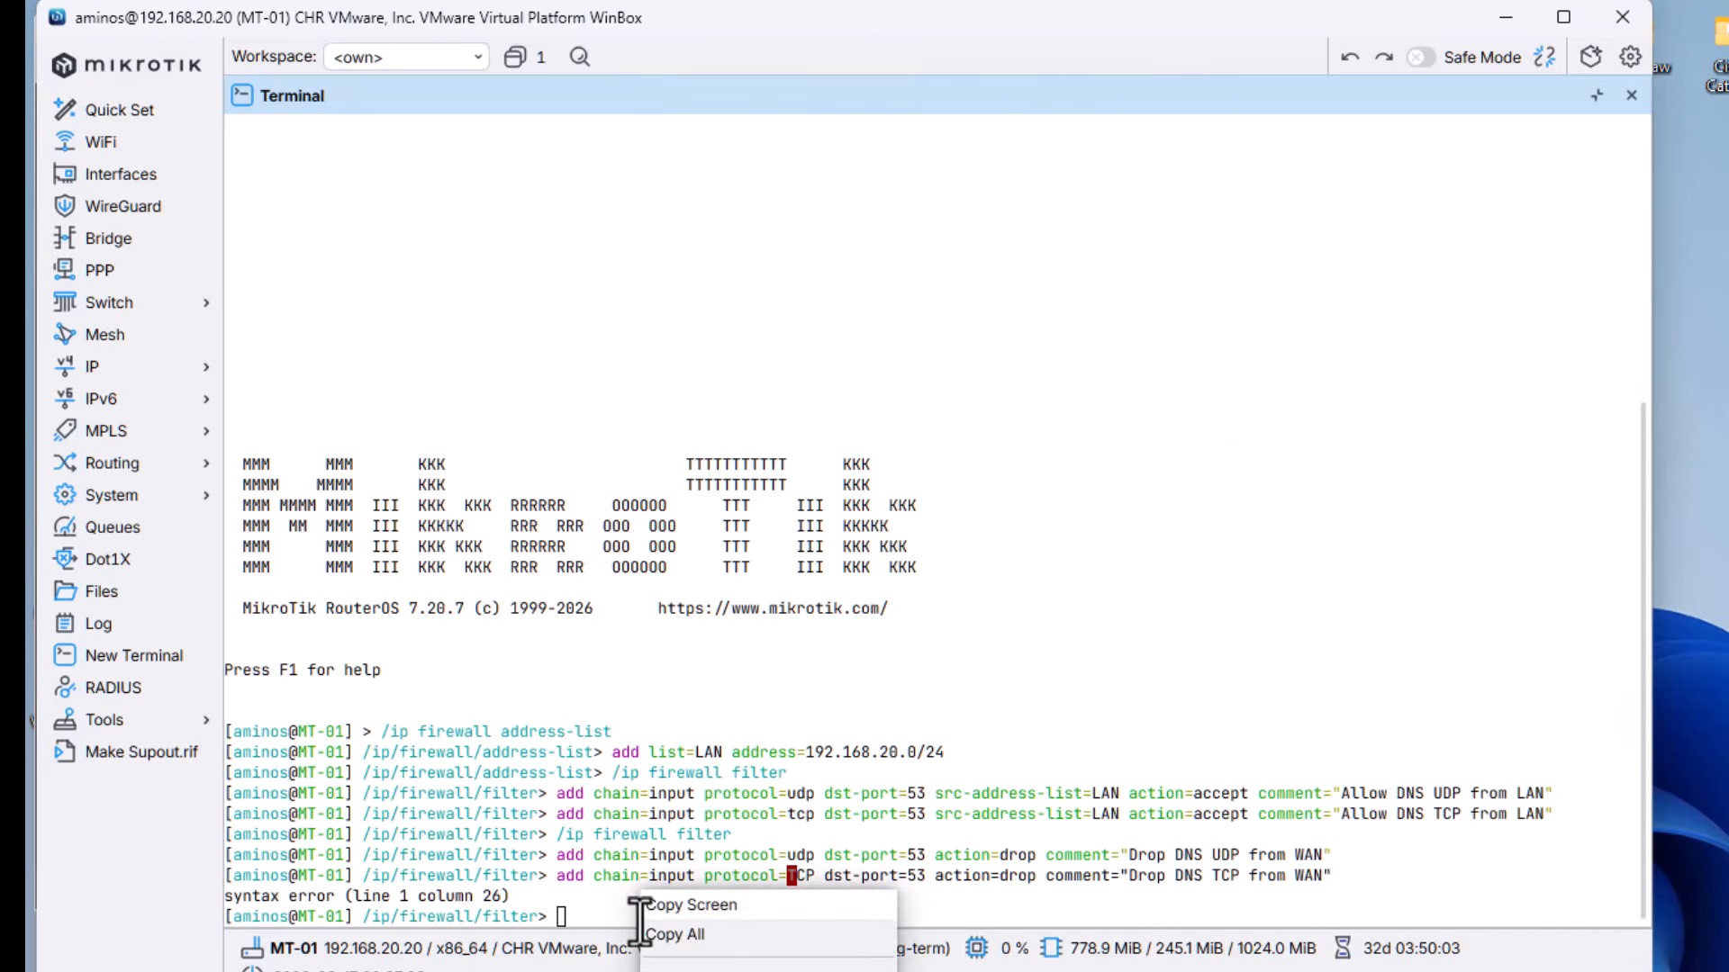
{"action": "left_click", "coordinate": [684, 971]}
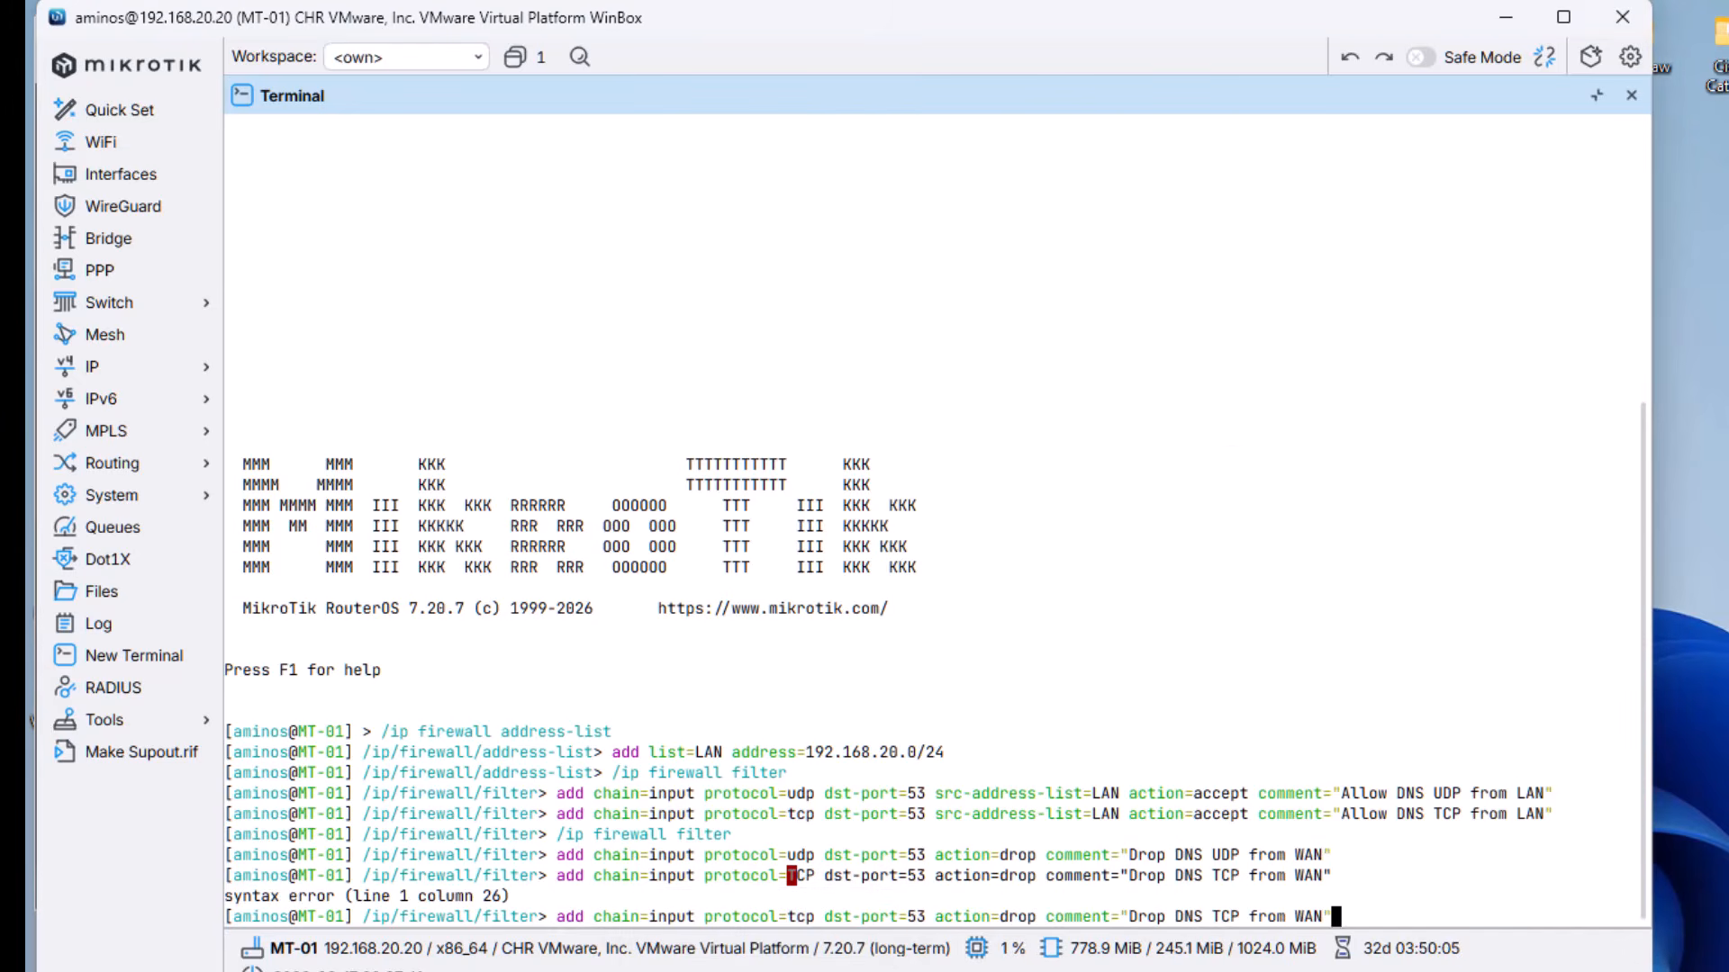
{"action": "key", "text": "Return"}
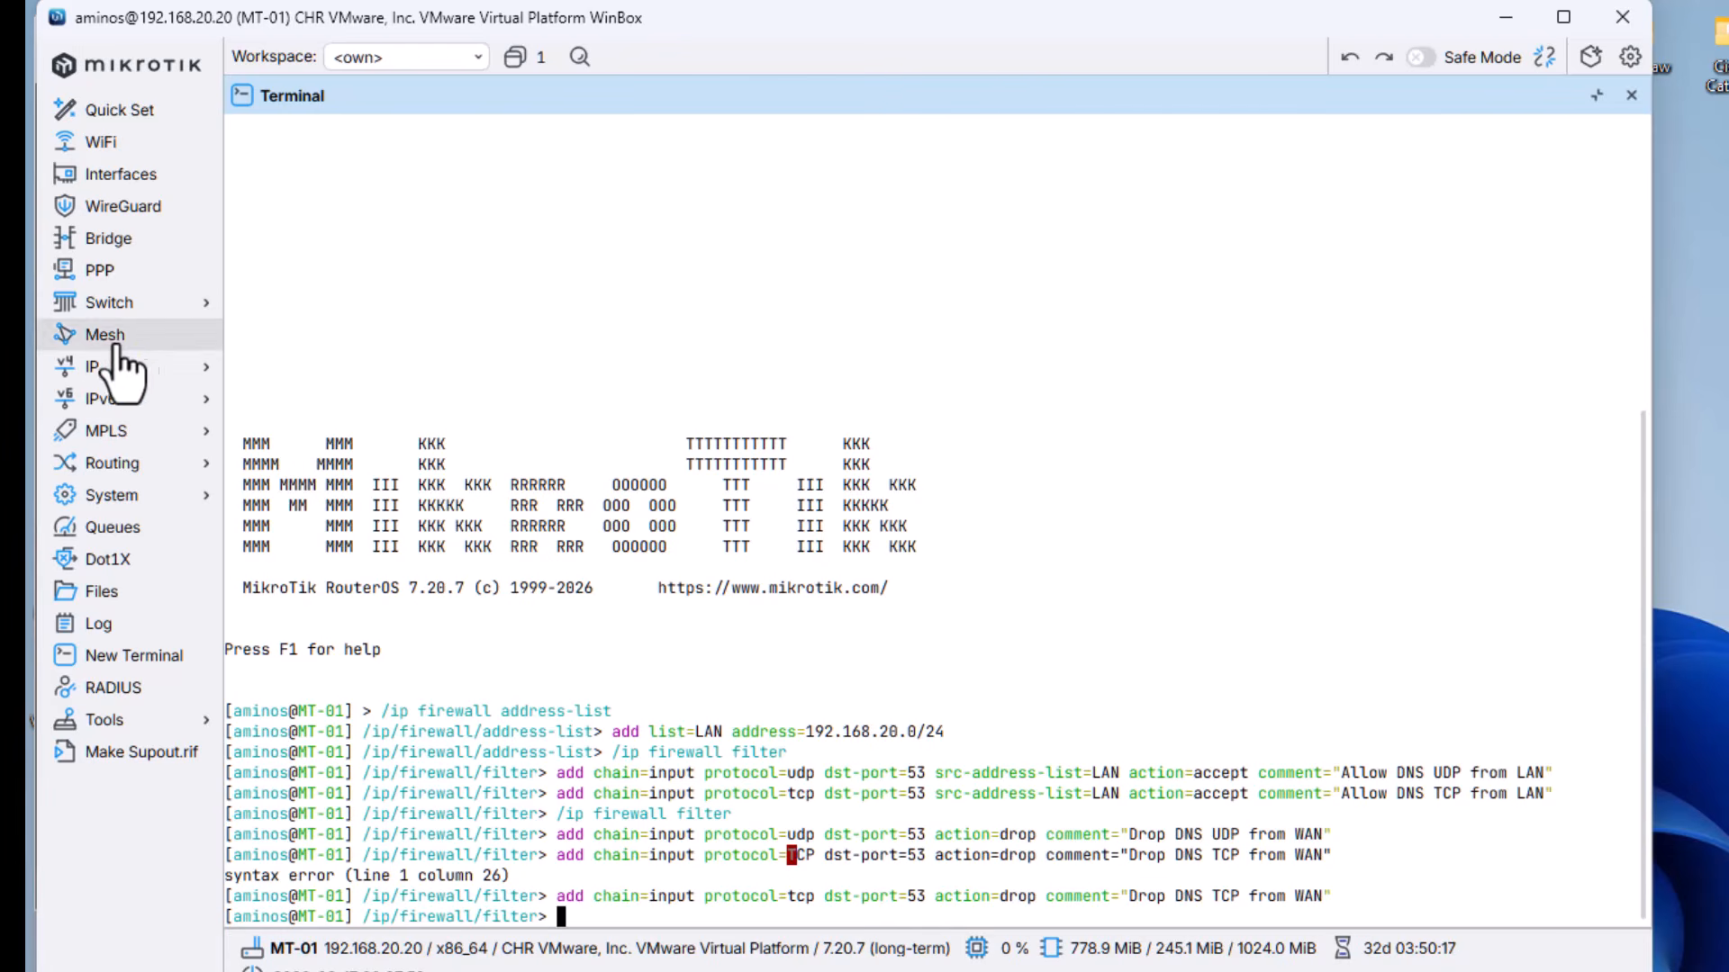
- Open the firewall filter rules in an enlarged window and move the "Drop everything else forward" rule to the end of the list
{"action": "left_click", "coordinate": [93, 370]}
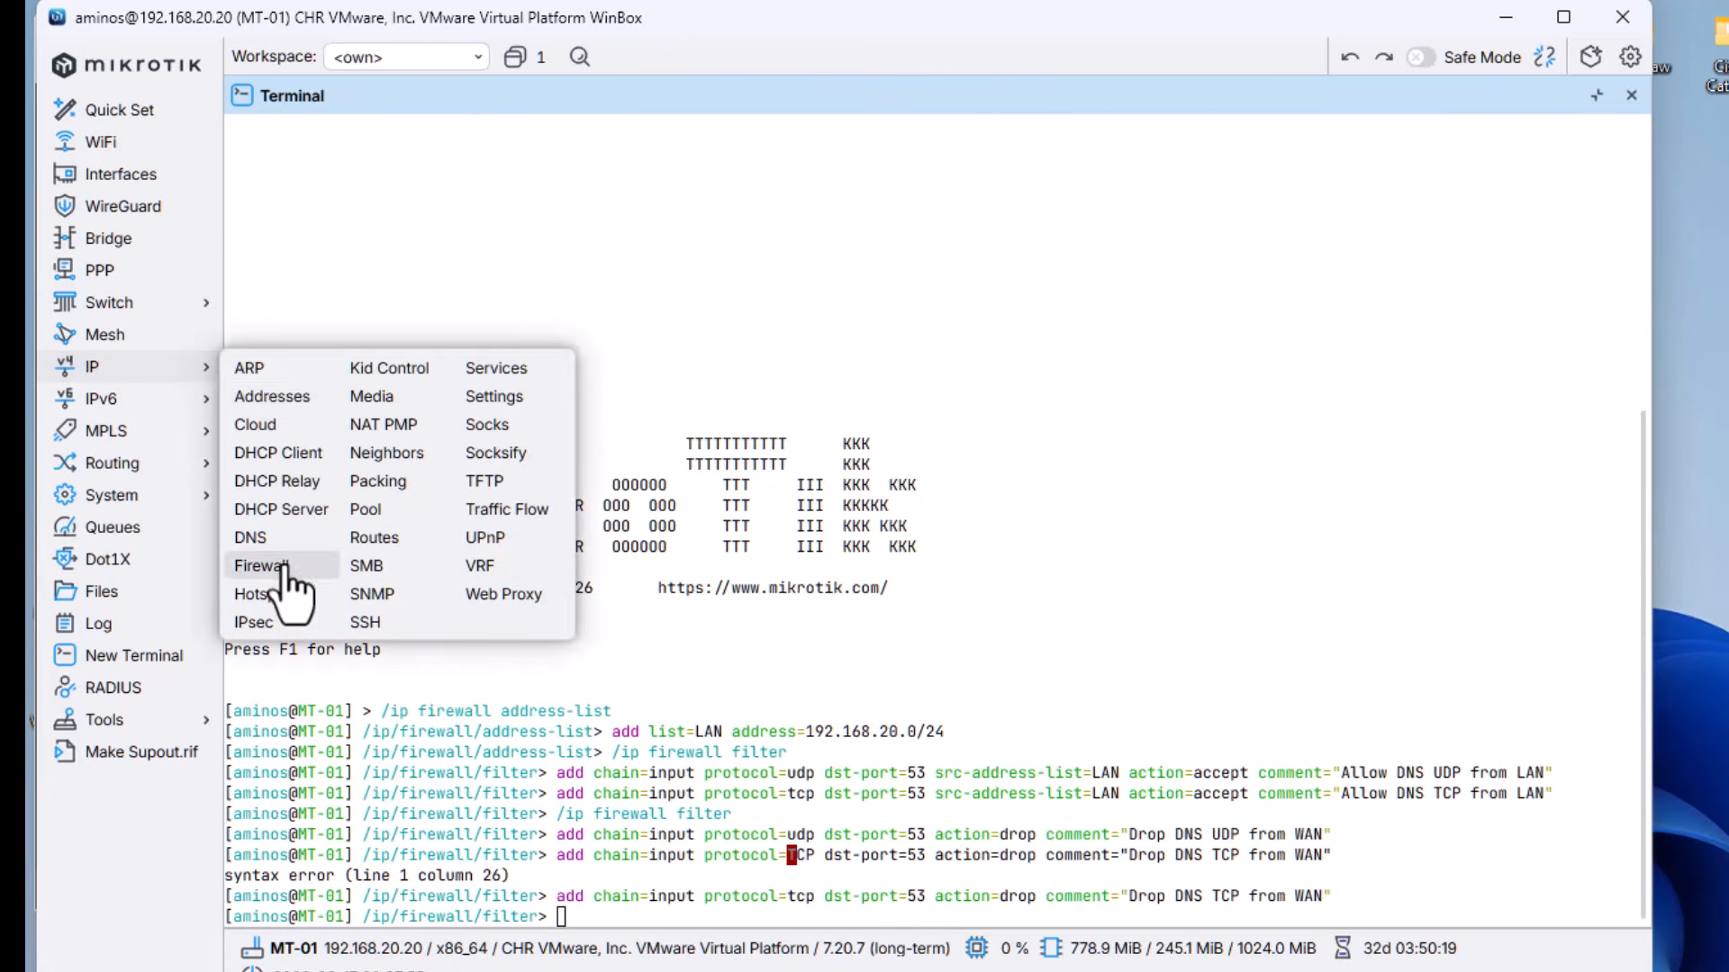
{"action": "left_click", "coordinate": [262, 566]}
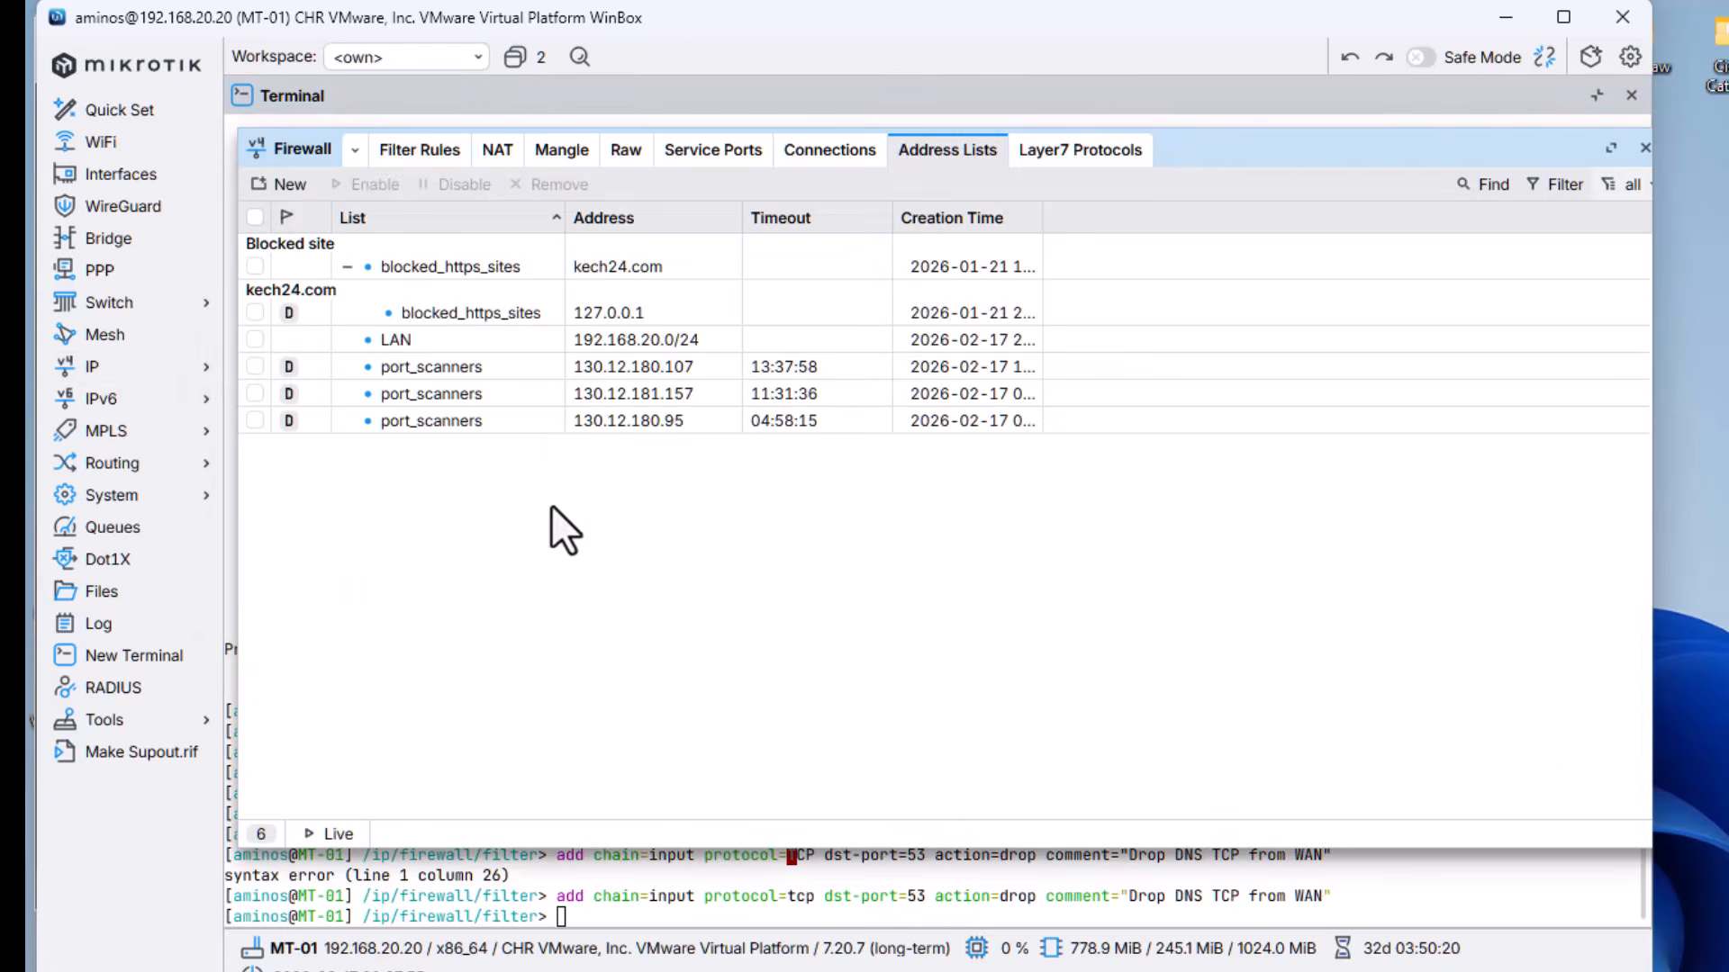
{"action": "left_click", "coordinate": [401, 151]}
{"action": "left_click_drag", "start_coordinate": [1640, 842], "coordinate": [1640, 928]}
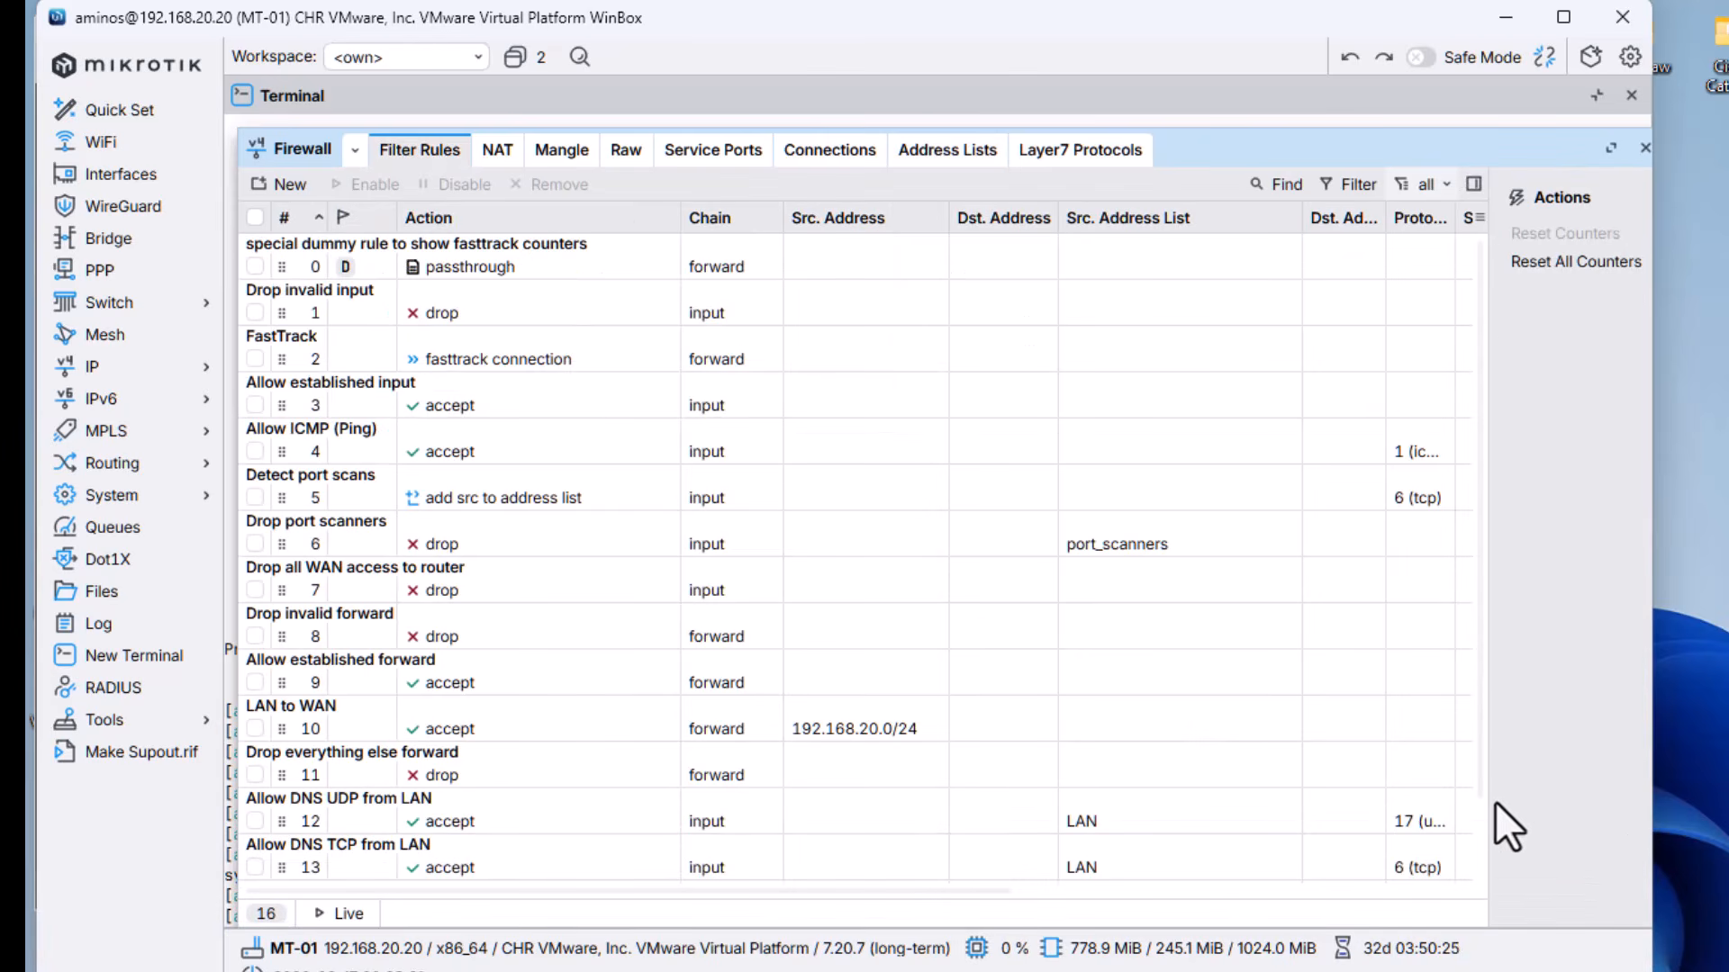
{"action": "scroll", "coordinate": [941, 810], "scroll_direction": "down", "scroll_amount": 2}
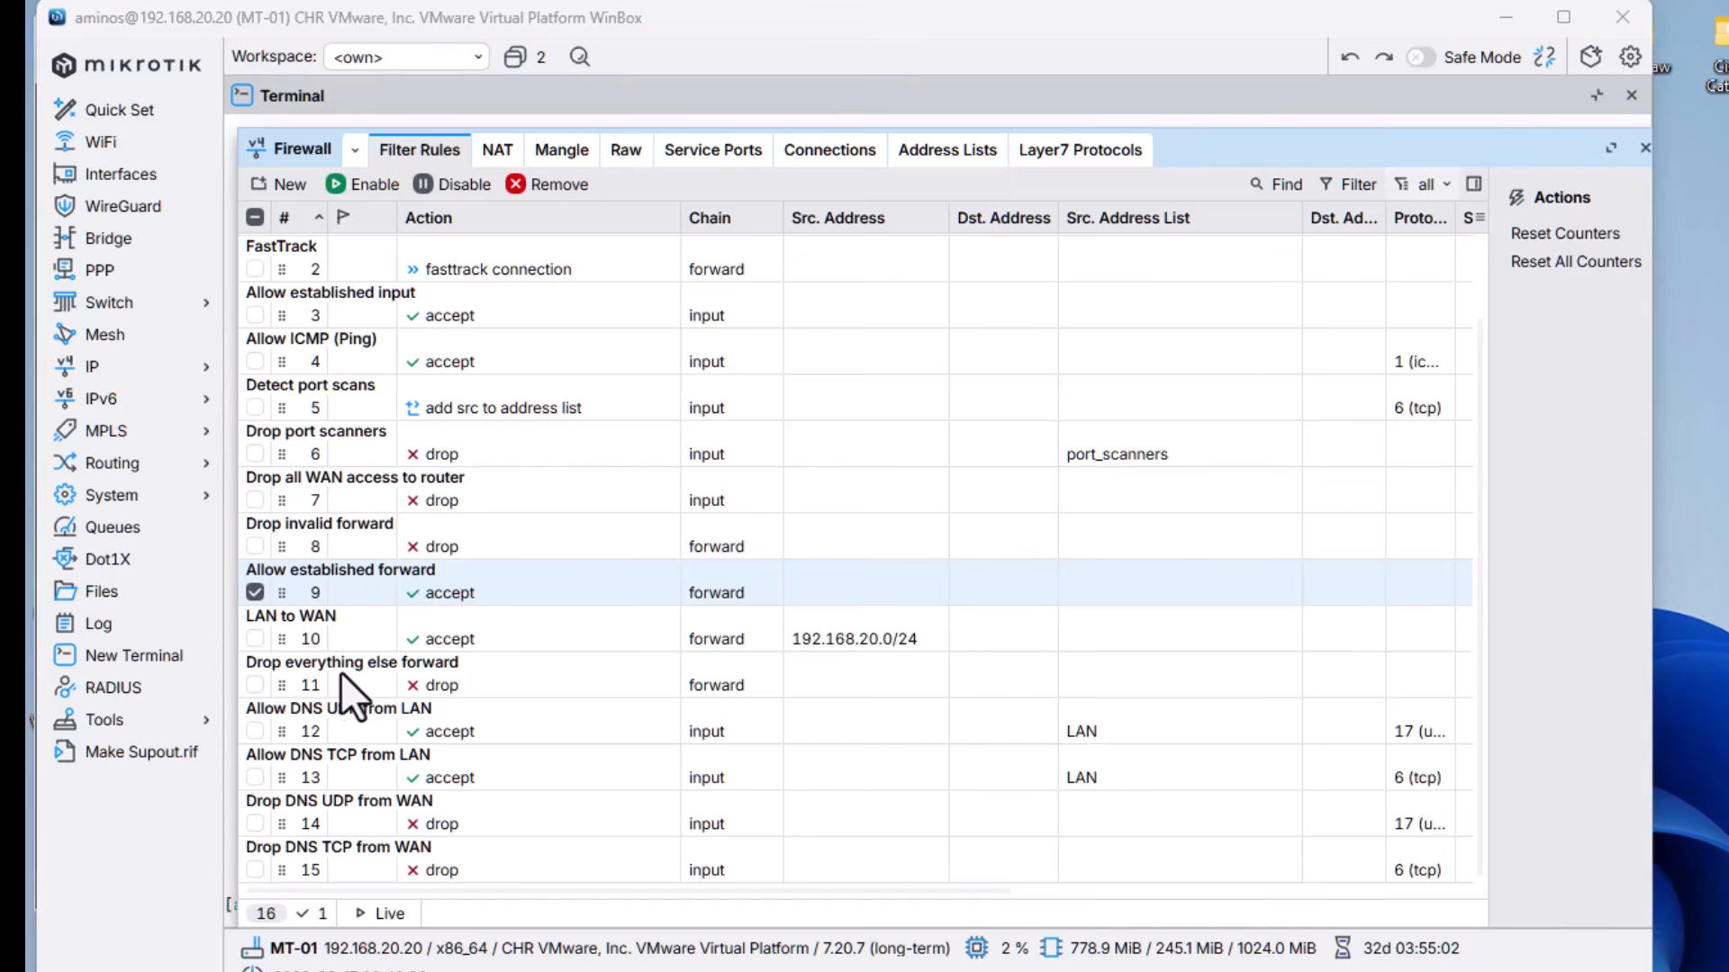
{"action": "left_click", "coordinate": [279, 681]}
{"action": "left_click_drag", "start_coordinate": [277, 683], "coordinate": [284, 879]}
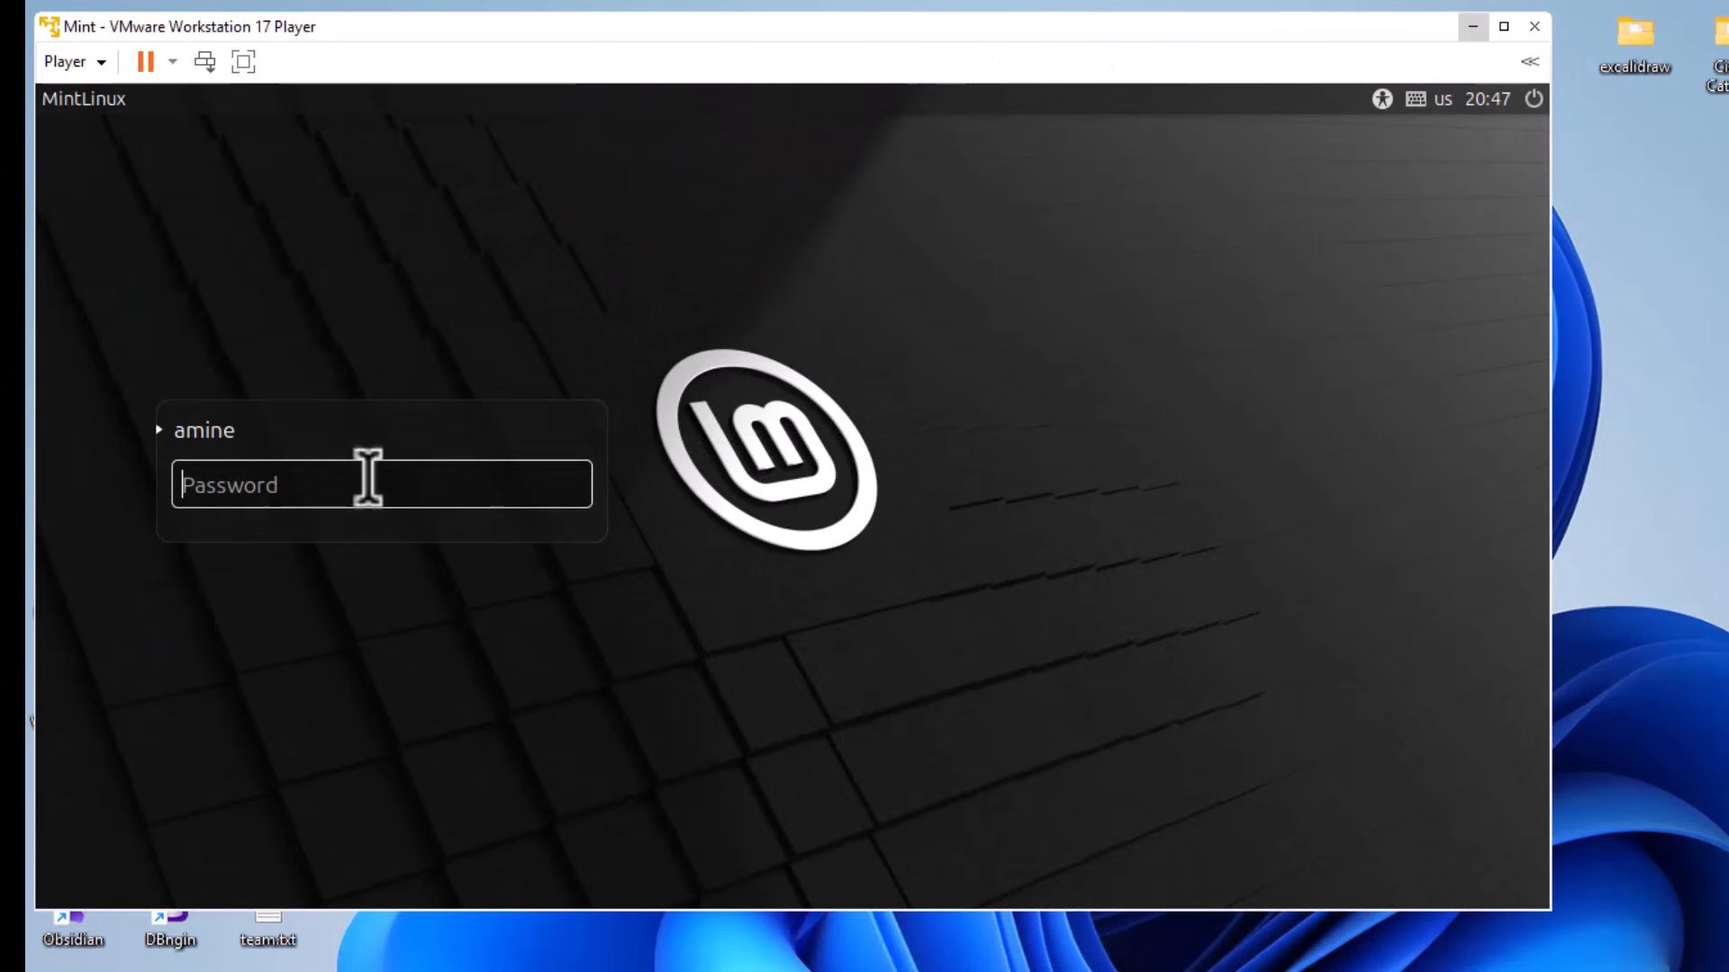
- Switch to the Linux Mint virtual machine and unlock the session with the account password
{"action": "type", "text": "•••••••••"}
{"action": "key", "text": "Return"}
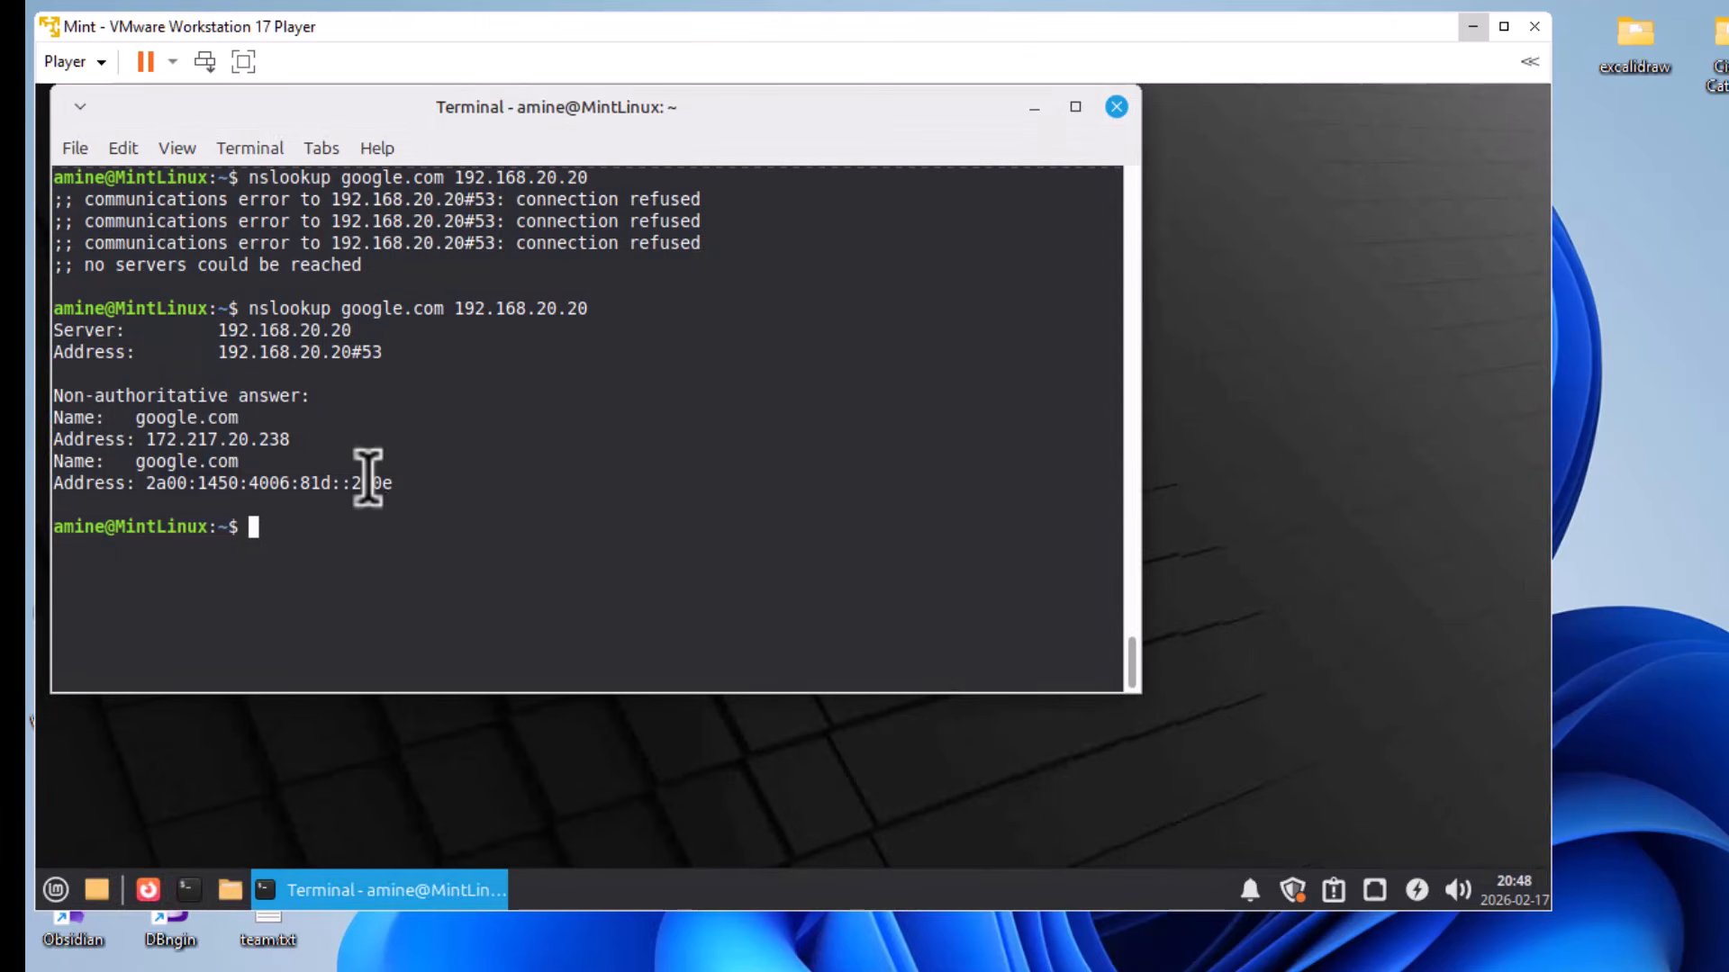
- Set the DNS server in the IPv4 settings of Wired connection 1 to 1.1.1.1, save it and close the network connections
{"action": "right_click", "coordinate": [1370, 884]}
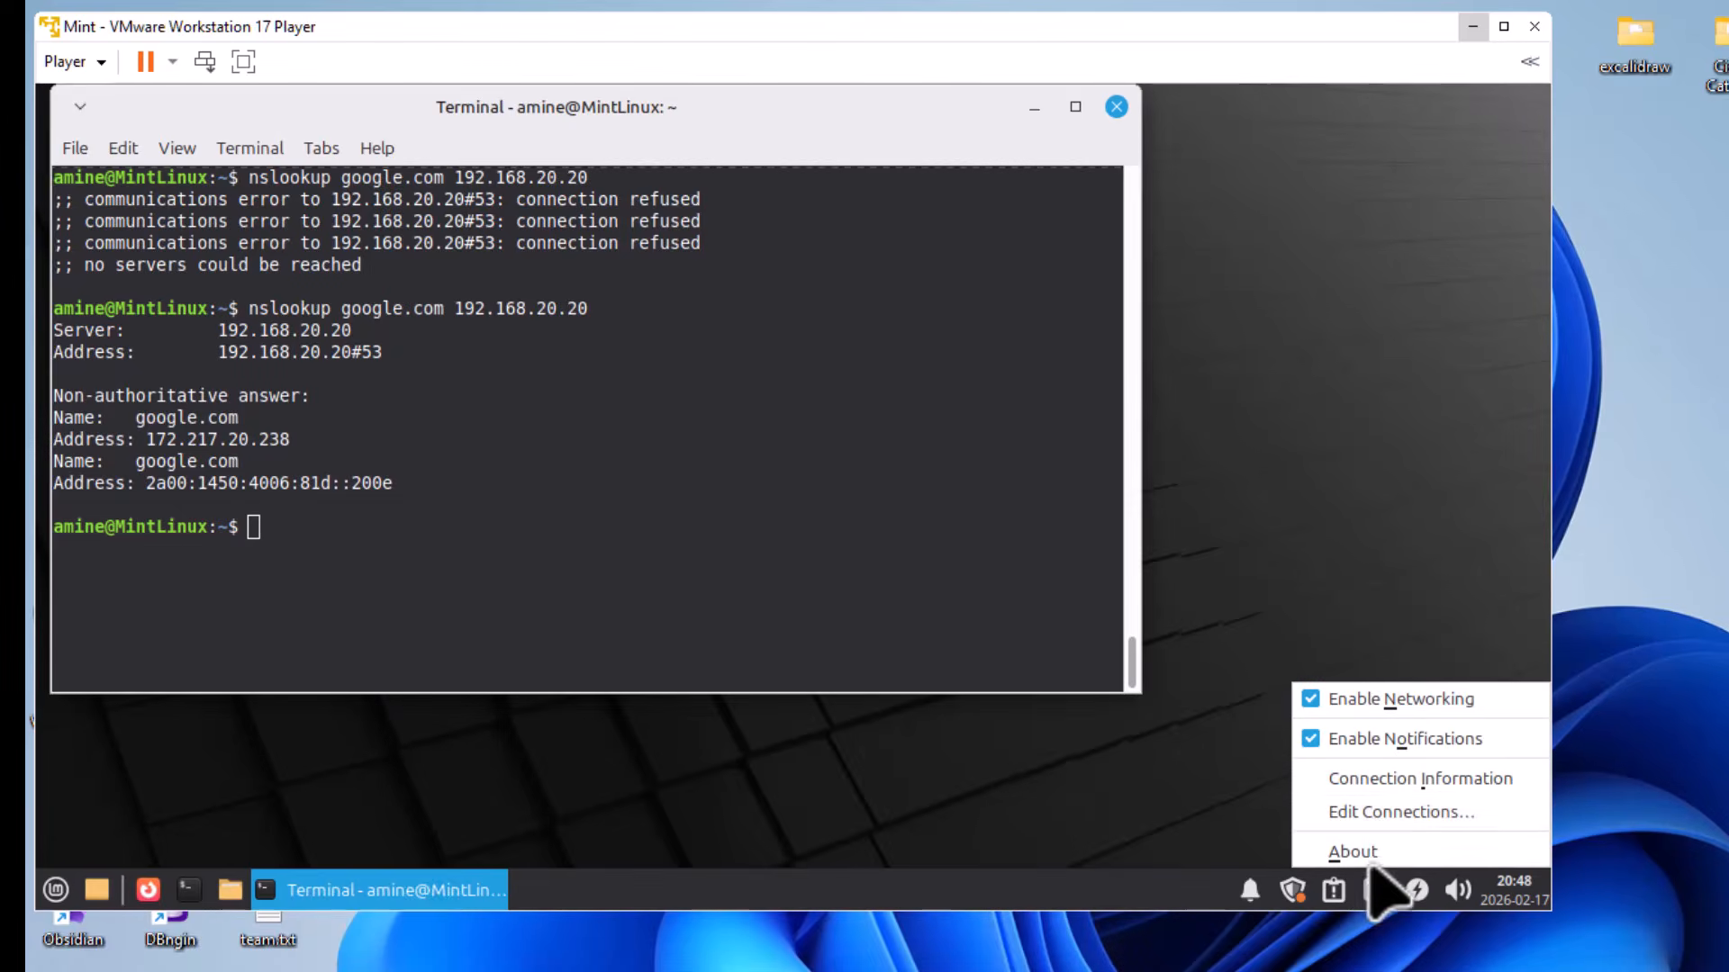
{"action": "left_click", "coordinate": [1373, 815]}
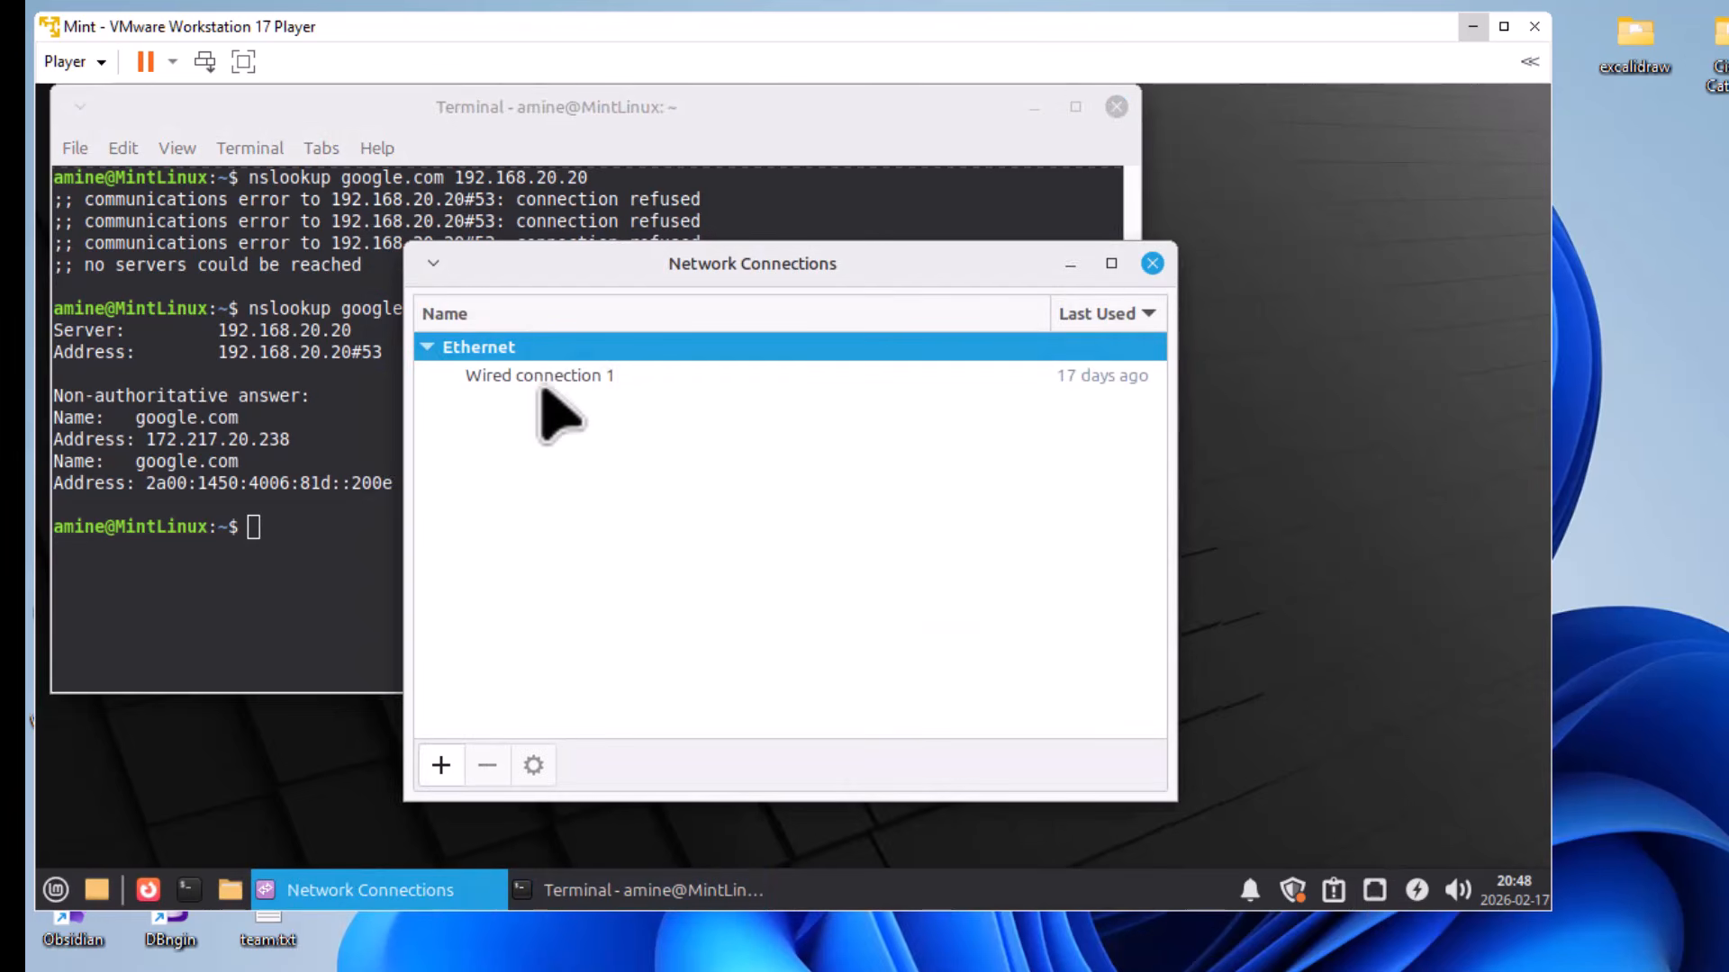
{"action": "left_click", "coordinate": [540, 376]}
{"action": "left_click", "coordinate": [534, 765]}
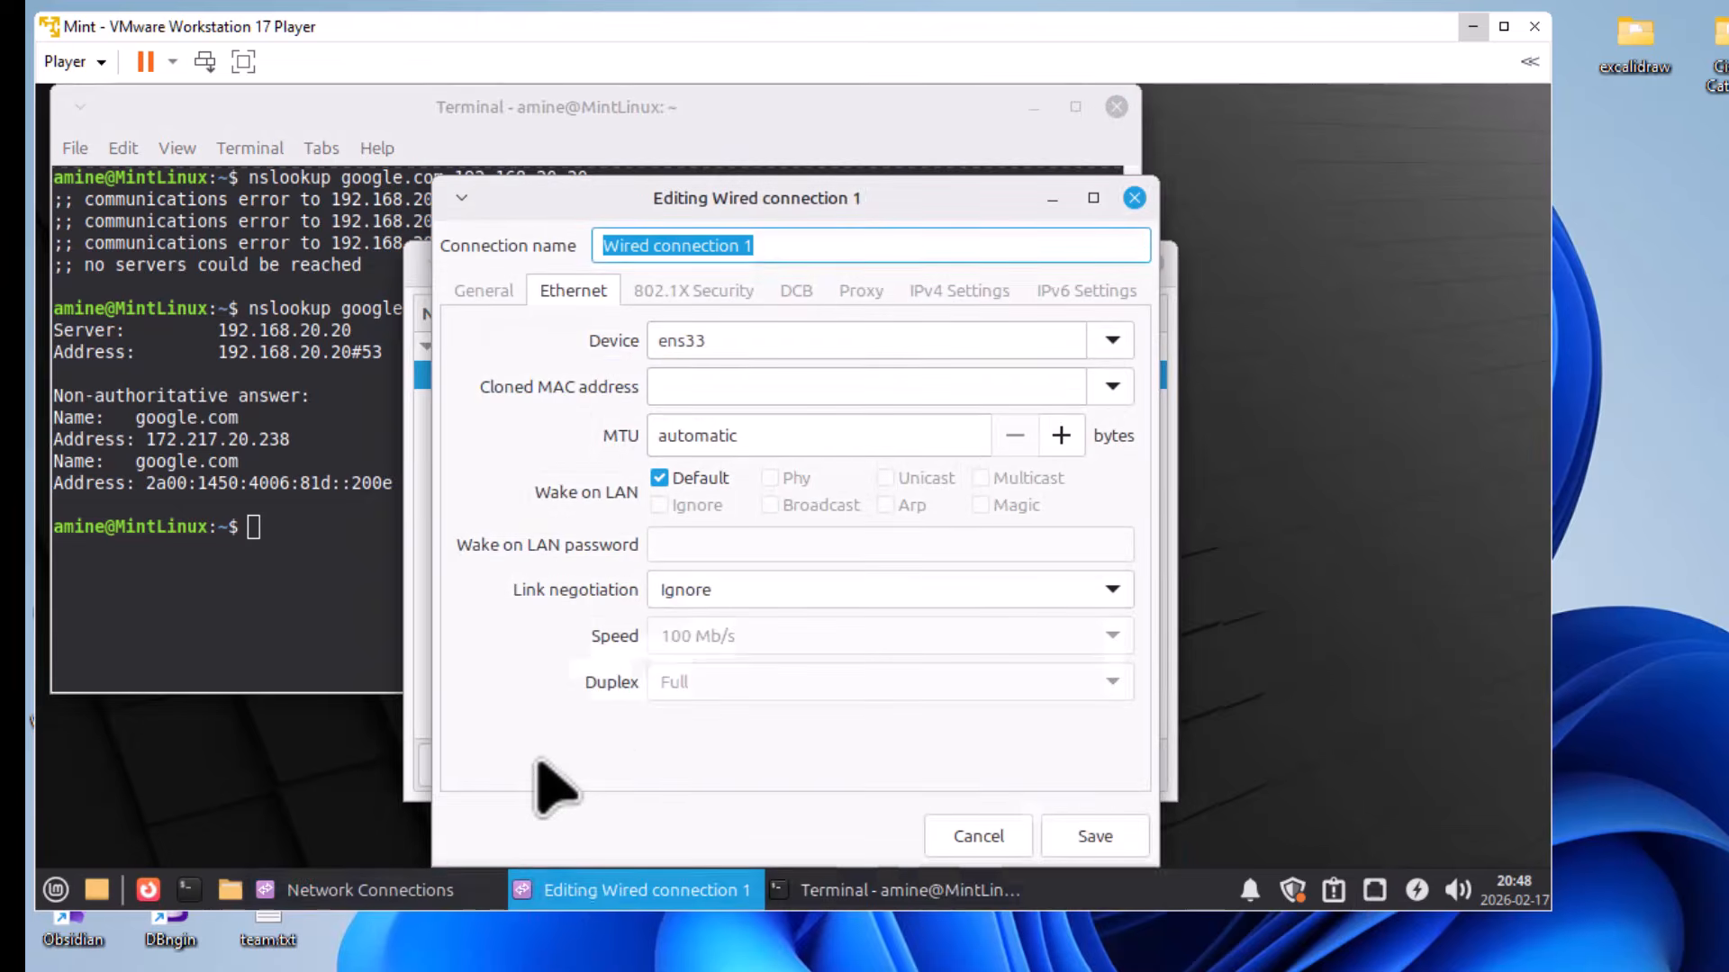
{"action": "left_click", "coordinate": [914, 290]}
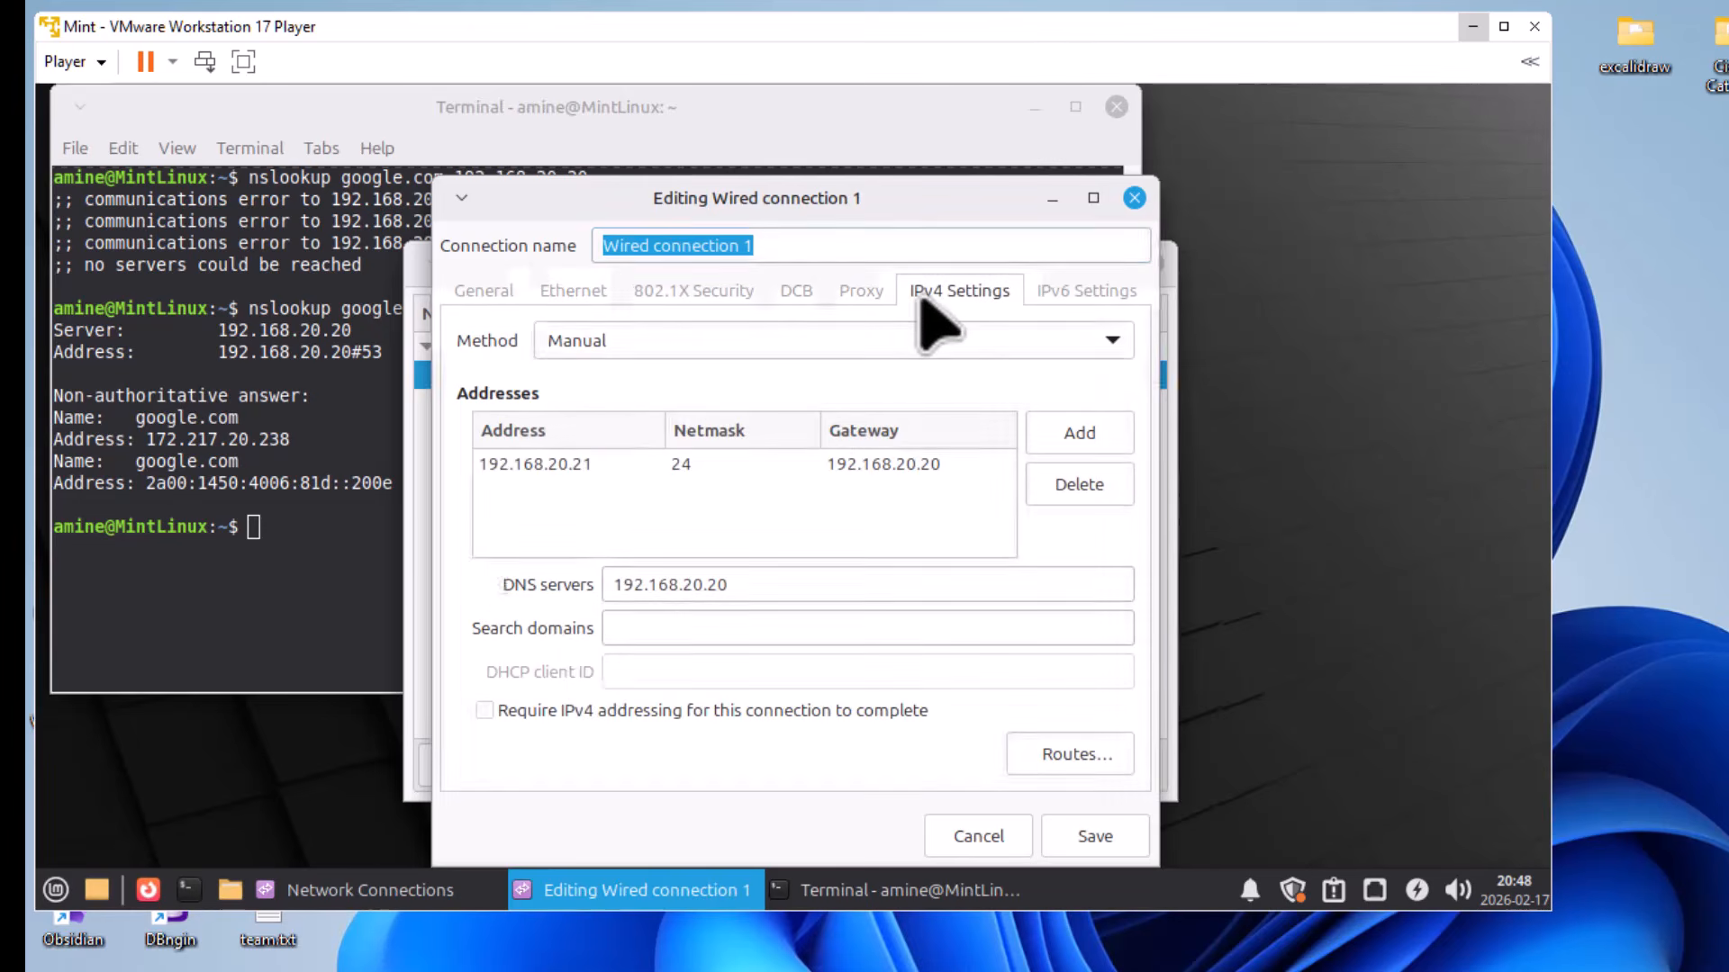
{"action": "left_click_drag", "start_coordinate": [753, 585], "coordinate": [445, 581]}
{"action": "type", "text": "1.1.1.1"}
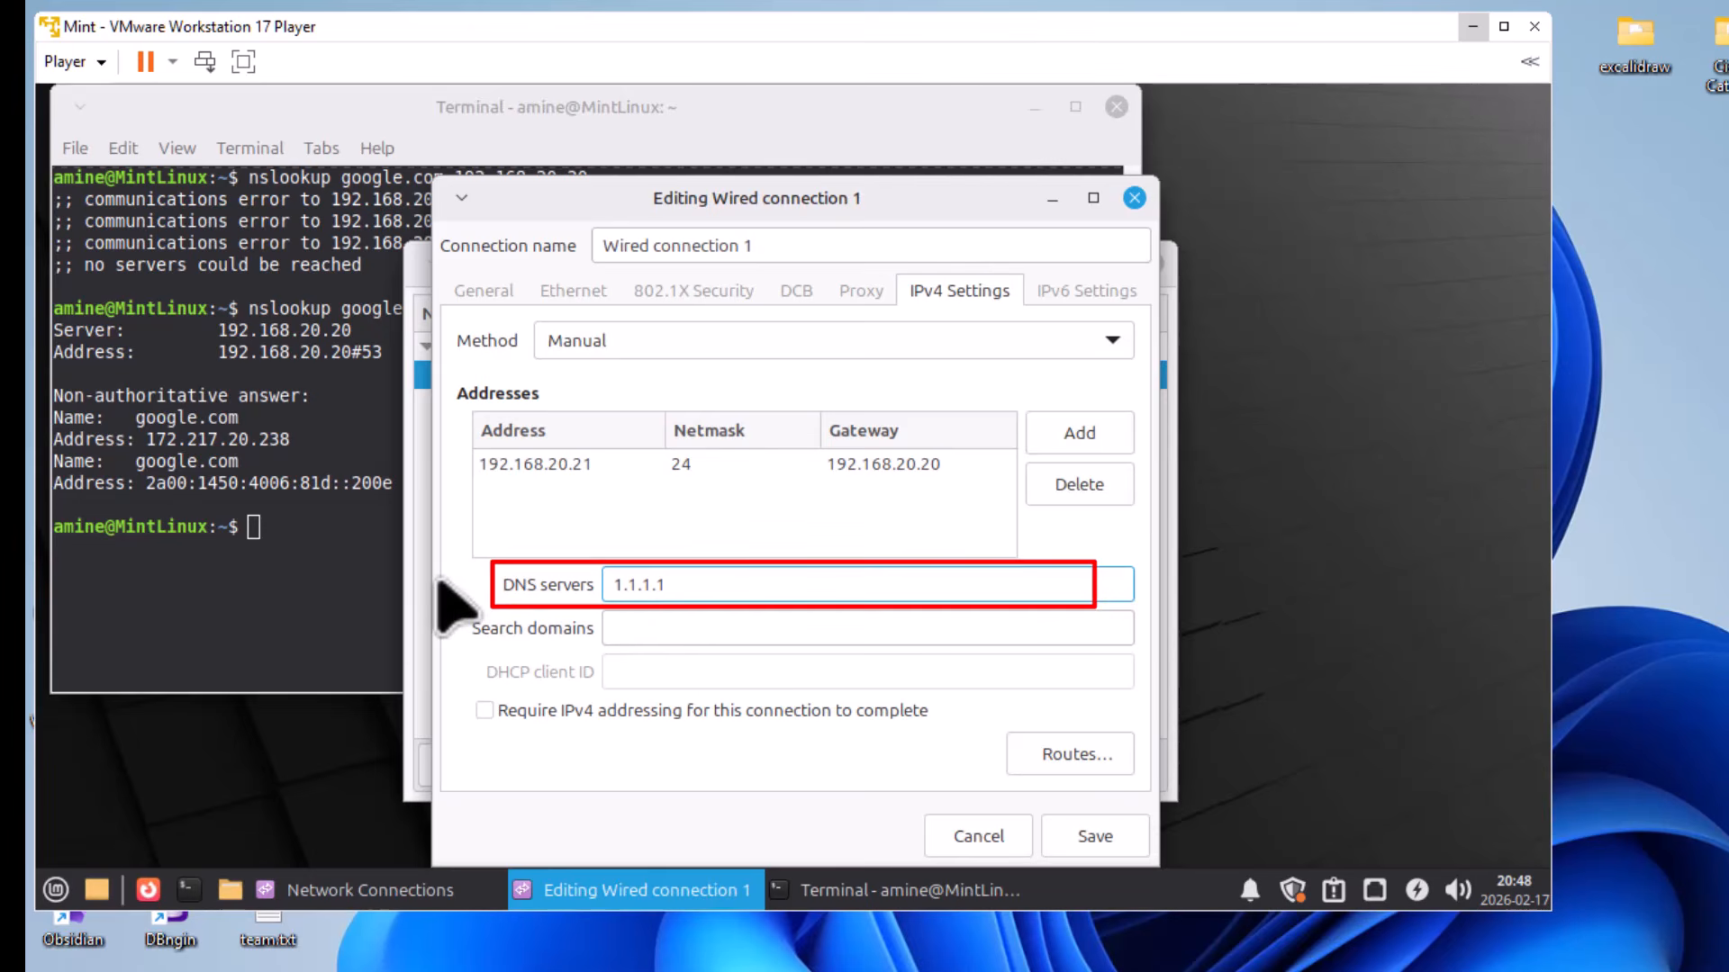
{"action": "left_click", "coordinate": [1073, 835]}
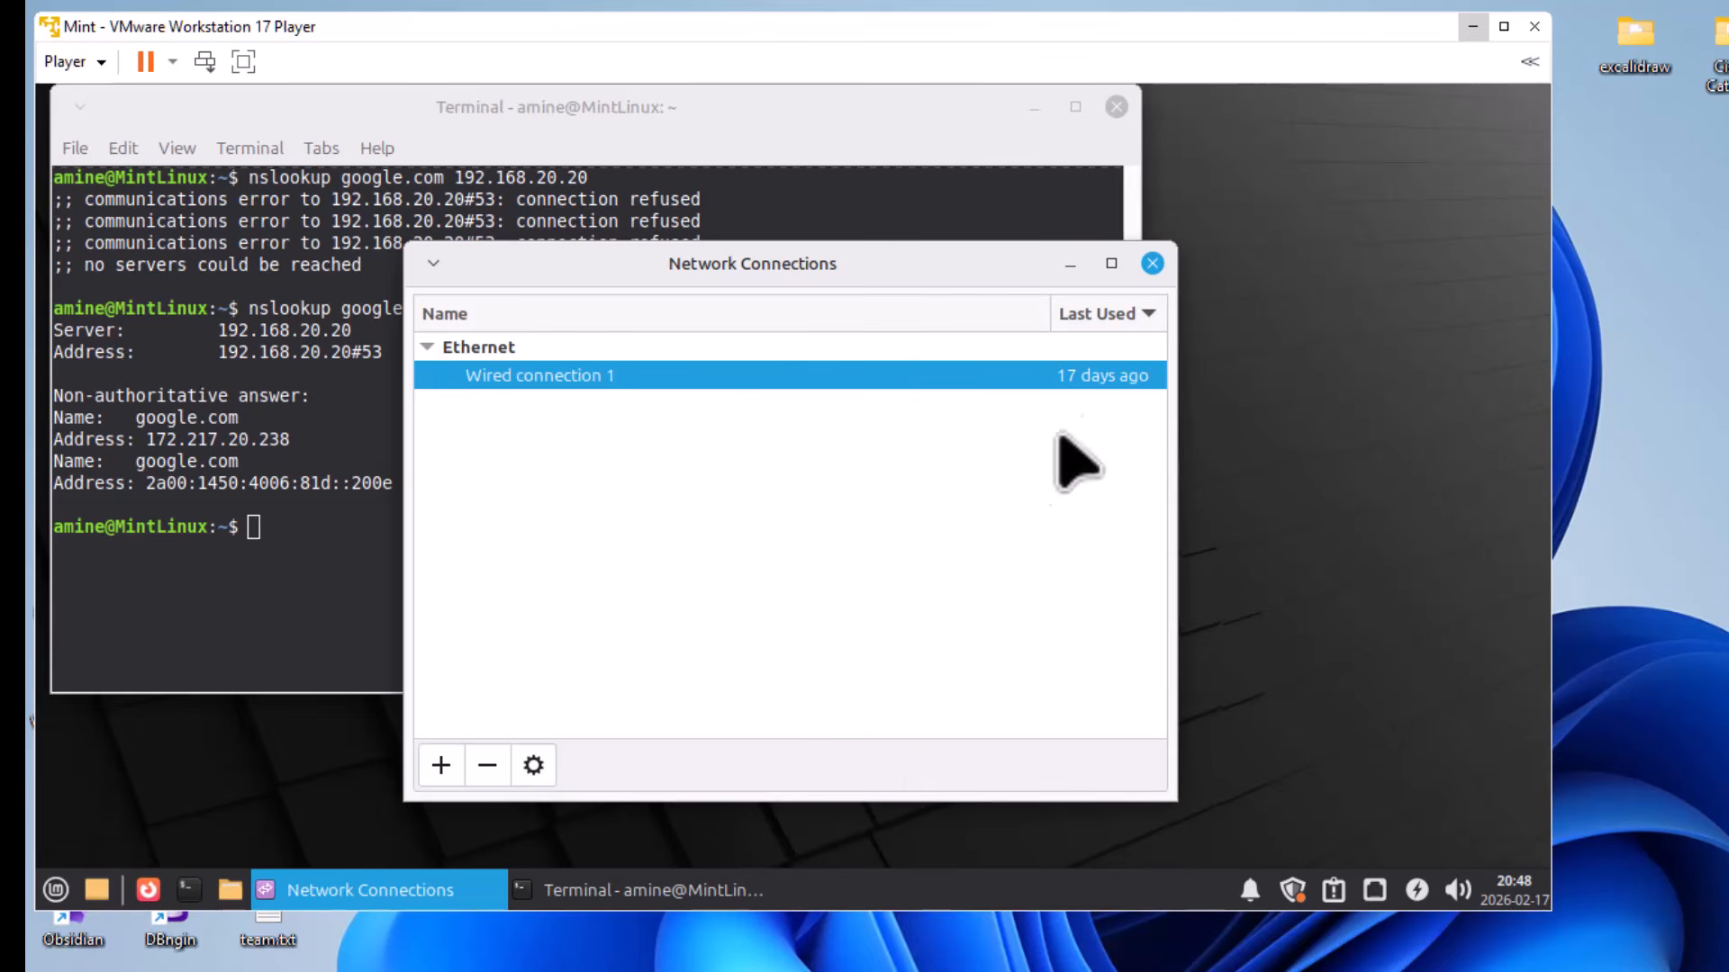
{"action": "left_click", "coordinate": [1152, 263]}
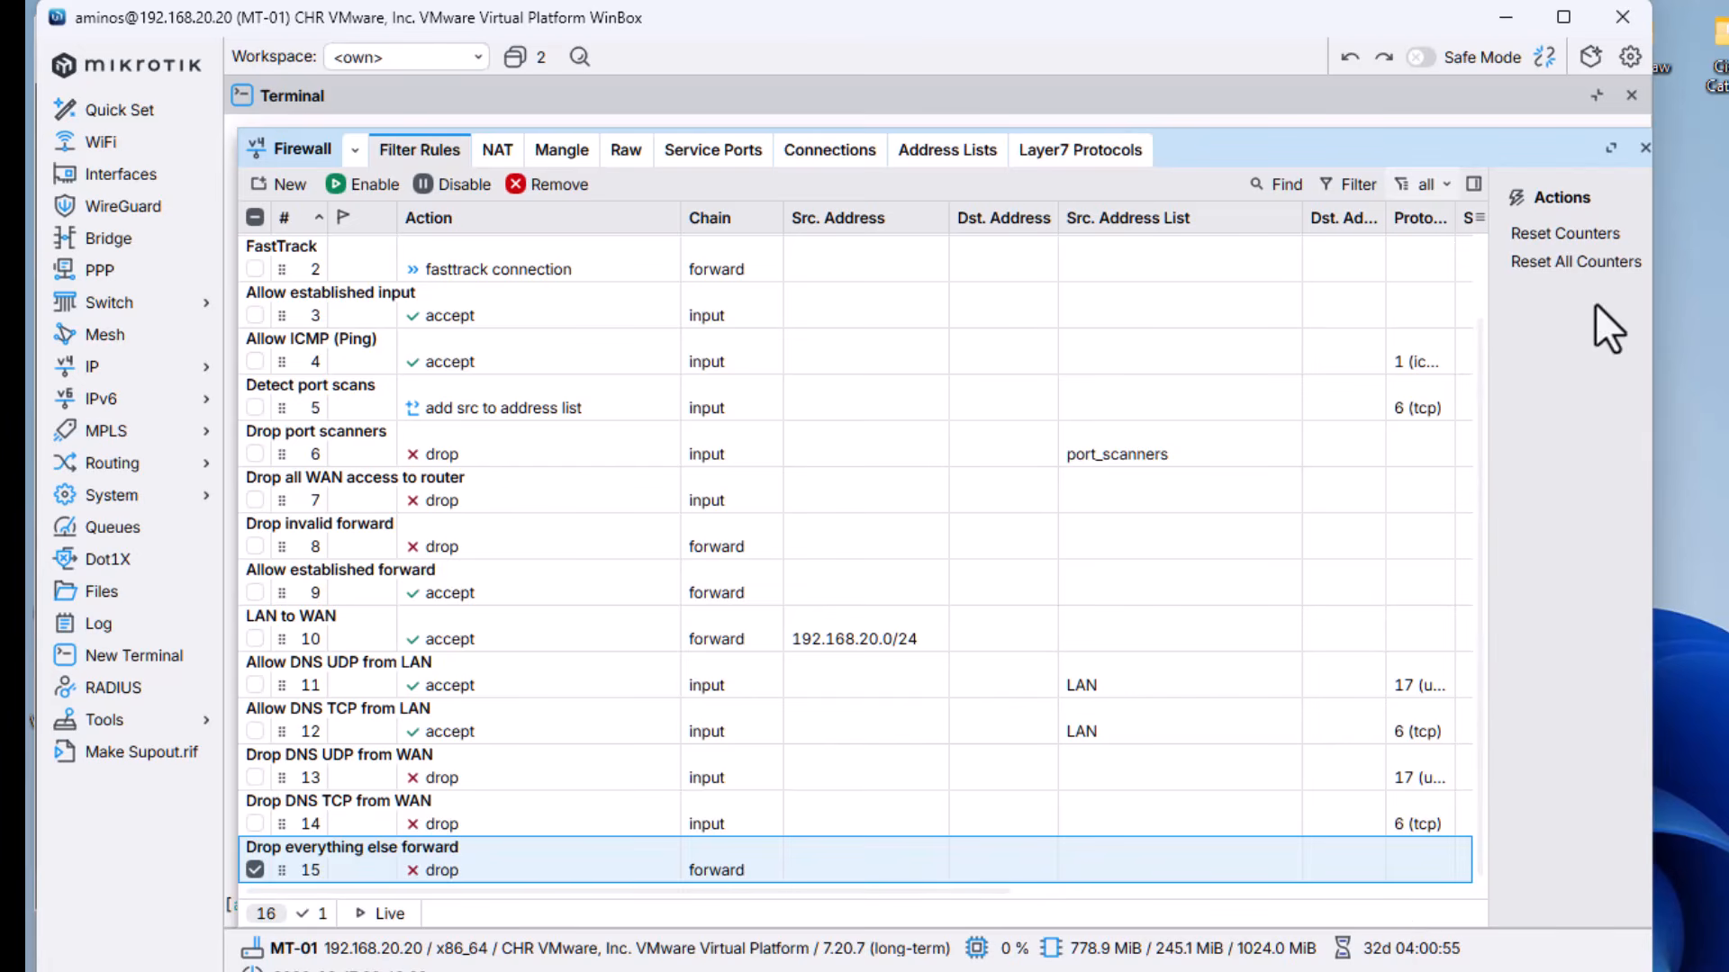
- Back in WinBox, close the firewall window and paste the NAT commands redirecting UDP port 53 from LAN to port 53, commented "Force DNS UDP to MikroTik"
{"action": "left_click", "coordinate": [1643, 148]}
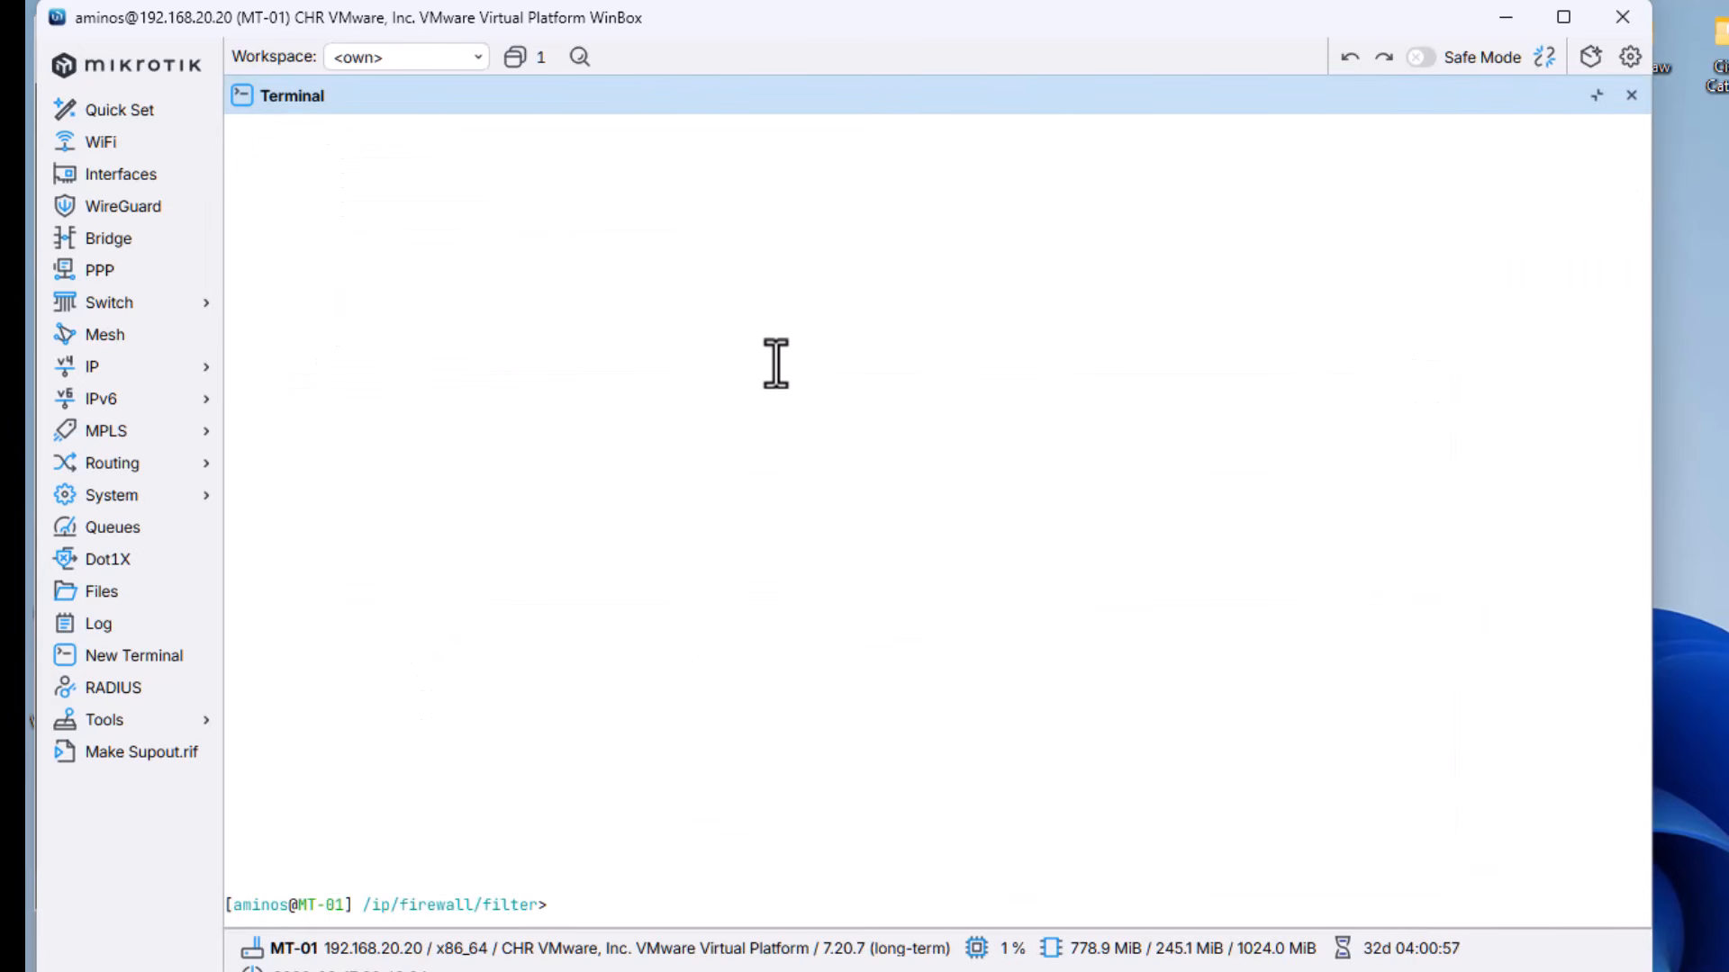
{"action": "right_click", "coordinate": [630, 896]}
{"action": "left_click", "coordinate": [658, 952]}
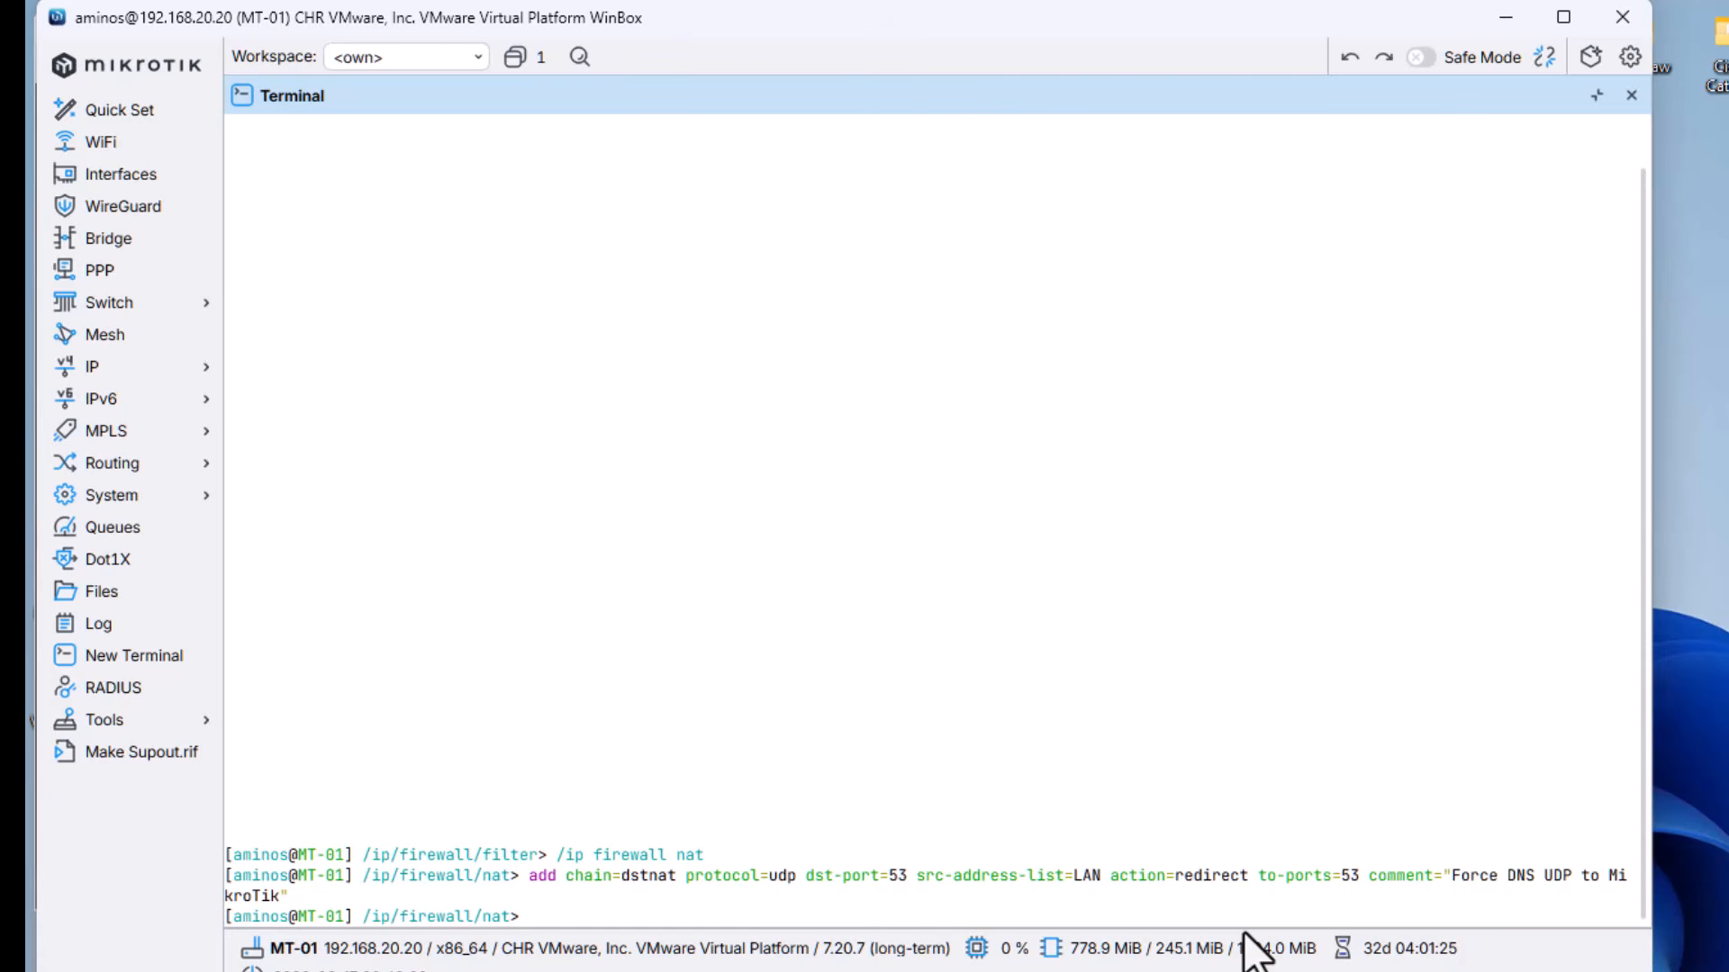
- Recall the UDP redirect command in the terminal and change its comment to "Force DNS TCP to MikroTik"
{"action": "key", "text": "Up"}
{"action": "key", "text": "Left"}
{"action": "key", "text": "Left"}
{"action": "key", "text": "Left"}
{"action": "key", "text": "Left"}
{"action": "key", "text": "Left"}
{"action": "key", "text": "Left"}
{"action": "key", "text": "Left"}
{"action": "key", "text": "Left"}
{"action": "key", "text": "Left"}
{"action": "key", "text": "Left"}
{"action": "key", "text": "Left"}
{"action": "key", "text": "Left"}
{"action": "key", "text": "Left"}
{"action": "key", "text": "Left"}
{"action": "key", "text": "Left"}
{"action": "key", "text": "Left"}
{"action": "key", "text": "Left"}
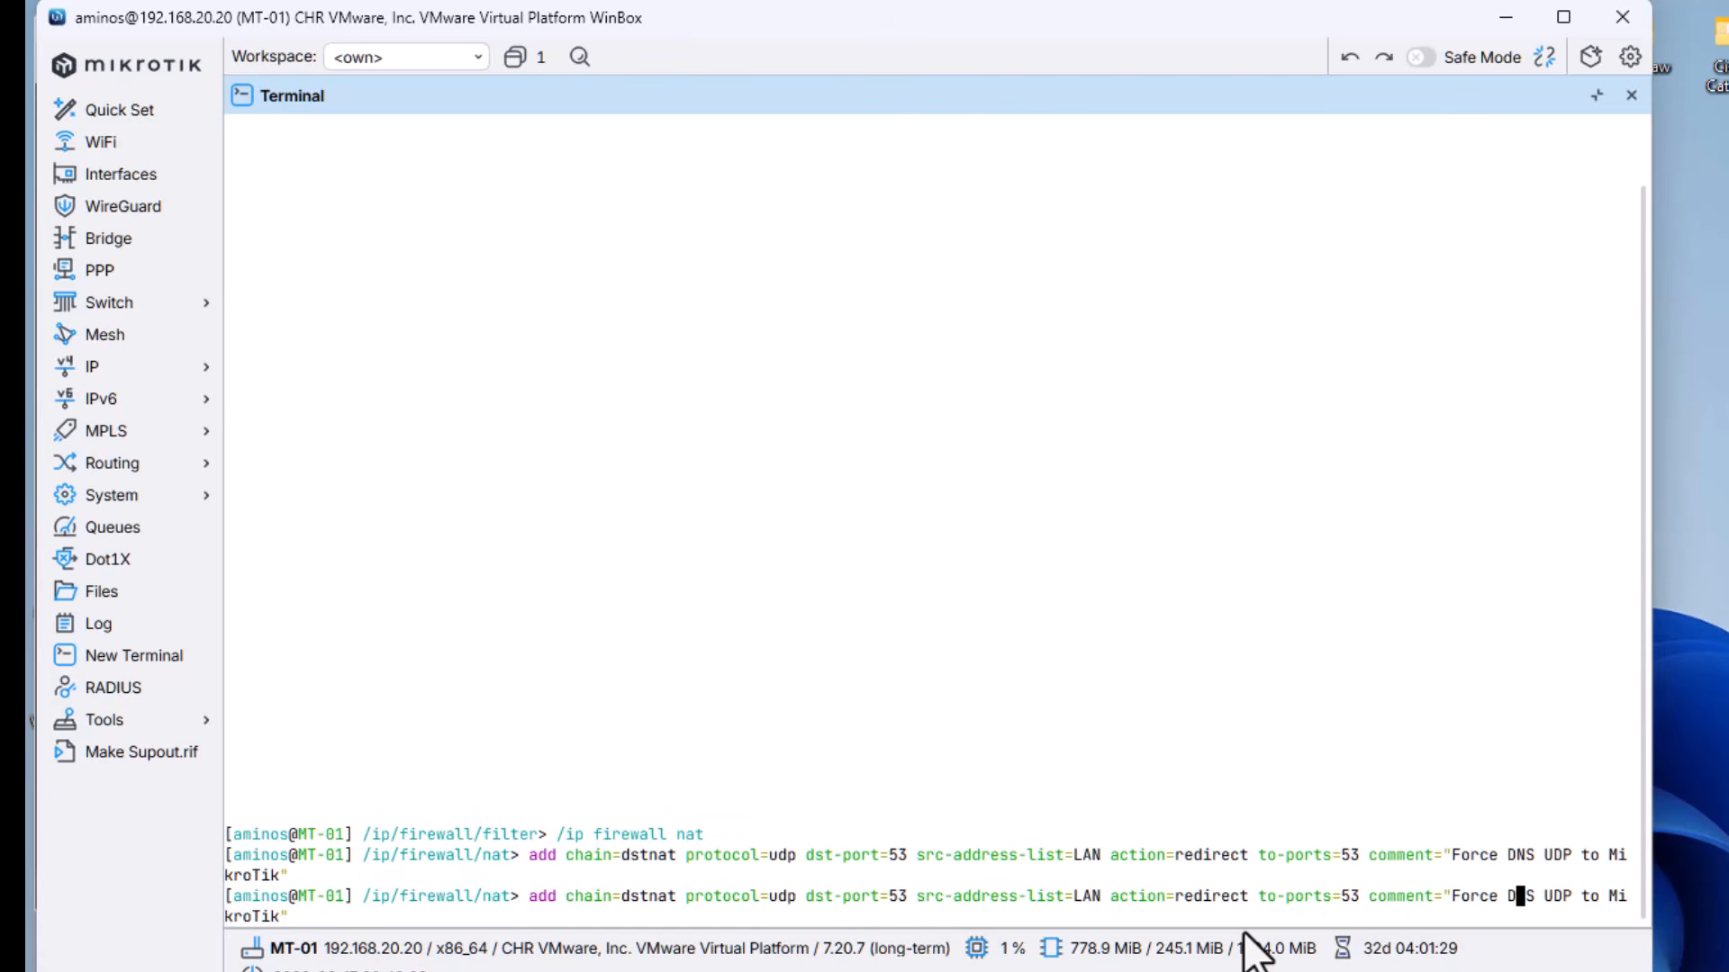
{"action": "key", "text": "Right"}
{"action": "key", "text": "Right"}
{"action": "key", "text": "Right"}
{"action": "key", "text": "Right"}
{"action": "key", "text": "BackSpace"}
{"action": "key", "text": "BackSpace"}
{"action": "key", "text": "BackSpace"}
{"action": "type", "text": "TC"}
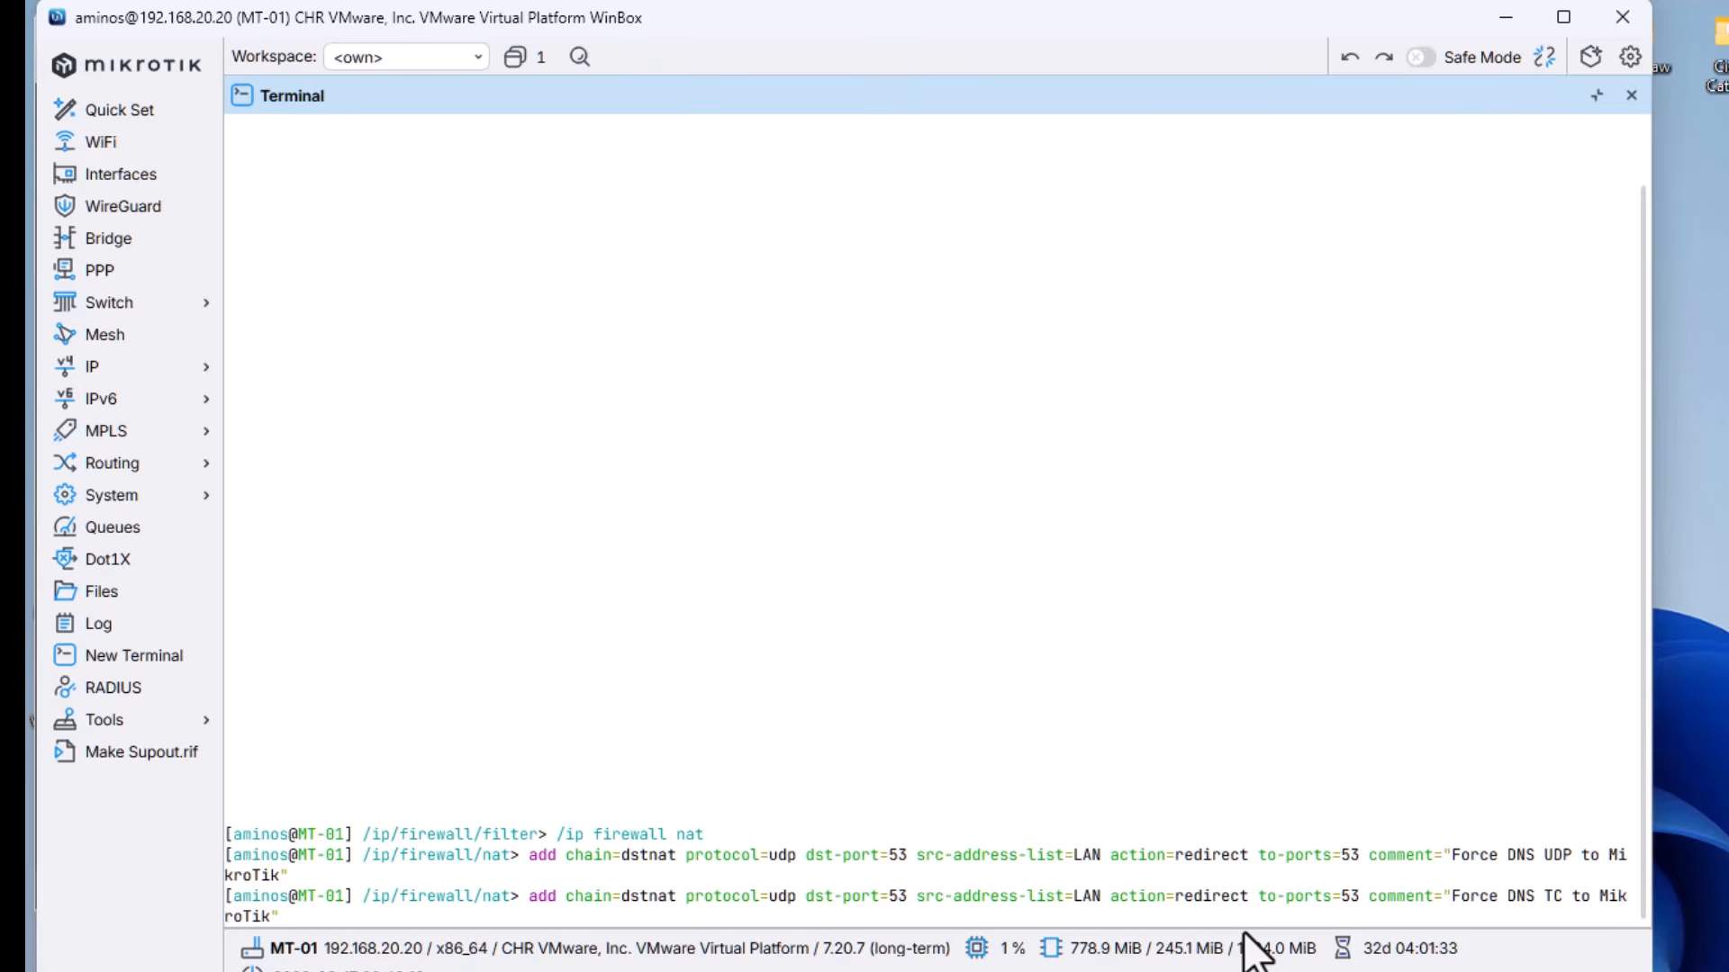
{"action": "type", "text": "P"}
- Set the protocol in the recalled redirect command to tcp and run it to add the NAT rule
{"action": "key", "text": "Left"}
{"action": "key", "text": "Left"}
{"action": "key", "text": "Left"}
{"action": "key", "text": "Left"}
{"action": "key", "text": "Left"}
{"action": "key", "text": "Left"}
{"action": "key", "text": "Left"}
{"action": "key", "text": "Left"}
{"action": "key", "text": "Left"}
{"action": "key", "text": "Left"}
{"action": "key", "text": "Left"}
{"action": "key", "text": "Left"}
{"action": "key", "text": "Left"}
{"action": "key", "text": "Left"}
{"action": "key", "text": "Left"}
{"action": "key", "text": "Left"}
{"action": "key", "text": "Left"}
{"action": "key", "text": "Left"}
{"action": "key", "text": "Left"}
{"action": "key", "text": "Left"}
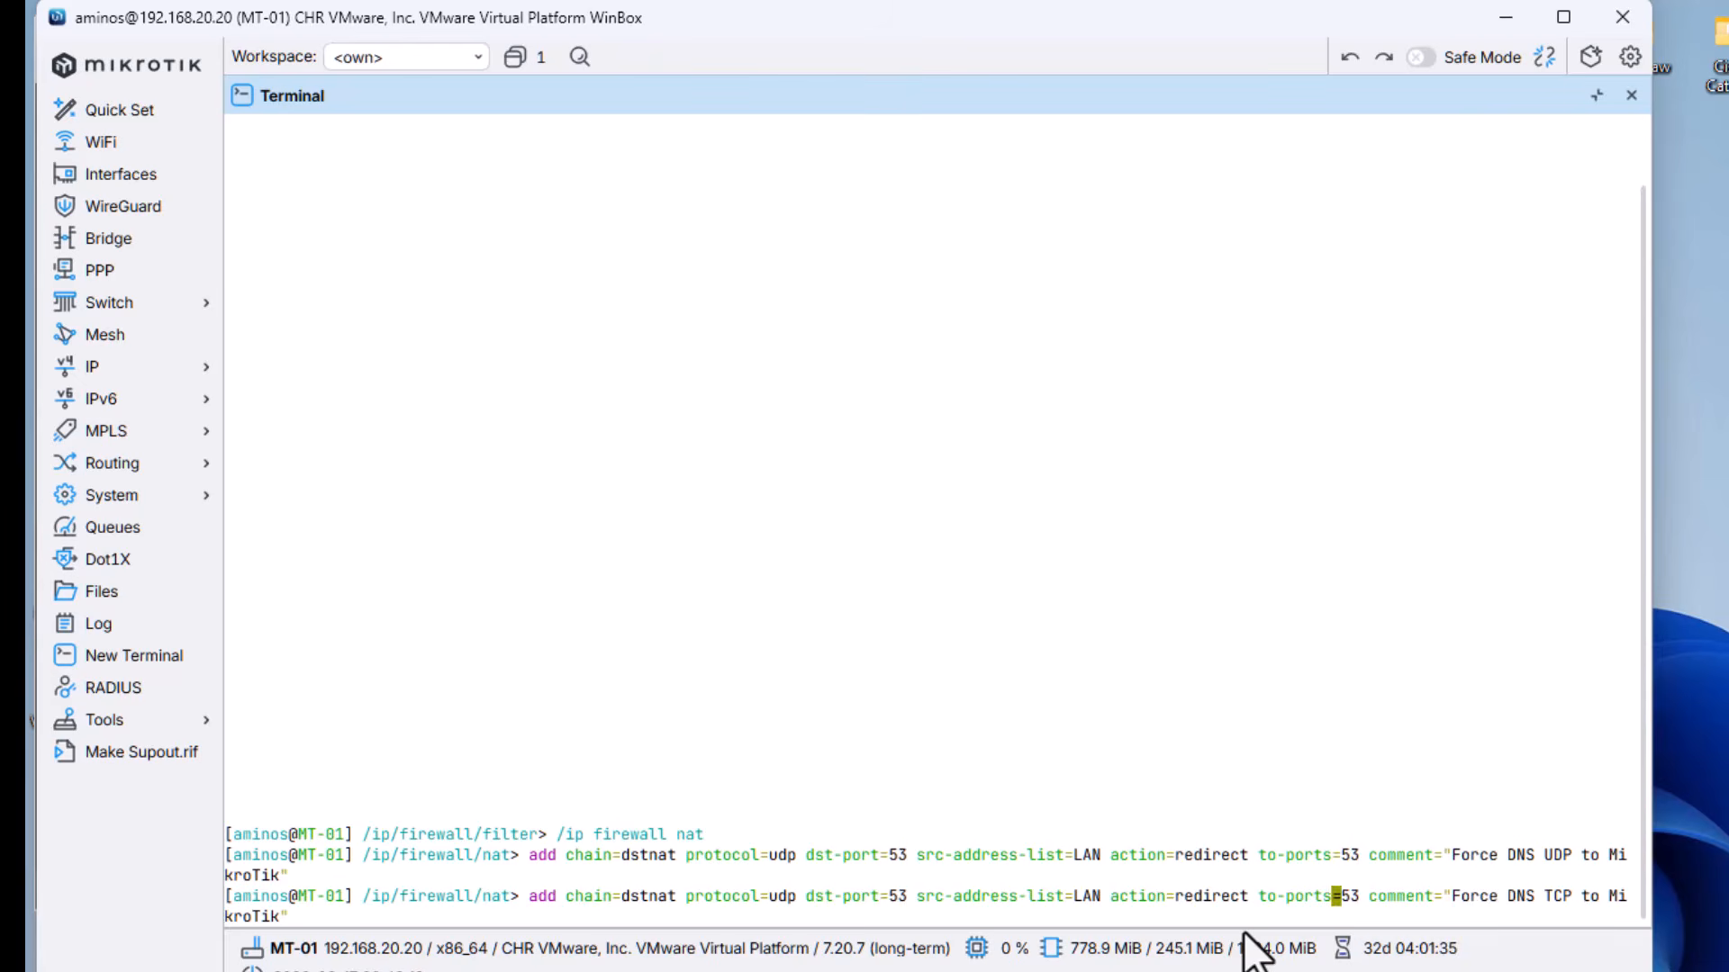
{"action": "key", "text": "Left"}
{"action": "key", "text": "Left"}
{"action": "key", "text": "Left"}
{"action": "key", "text": "Left"}
{"action": "key", "text": "Left"}
{"action": "key", "text": "Left"}
{"action": "key", "text": "Left"}
{"action": "key", "text": "Left"}
{"action": "key", "text": "Left"}
{"action": "key", "text": "Left"}
{"action": "key", "text": "Left"}
{"action": "key", "text": "Left"}
{"action": "key", "text": "Left"}
{"action": "key", "text": "Left"}
{"action": "key", "text": "Left"}
{"action": "key", "text": "Left"}
{"action": "key", "text": "Left"}
{"action": "key", "text": "Left"}
{"action": "key", "text": "Left"}
{"action": "key", "text": "Left"}
{"action": "key", "text": "BackSpace"}
{"action": "key", "text": "BackSpace"}
{"action": "key", "text": "BackSpace"}
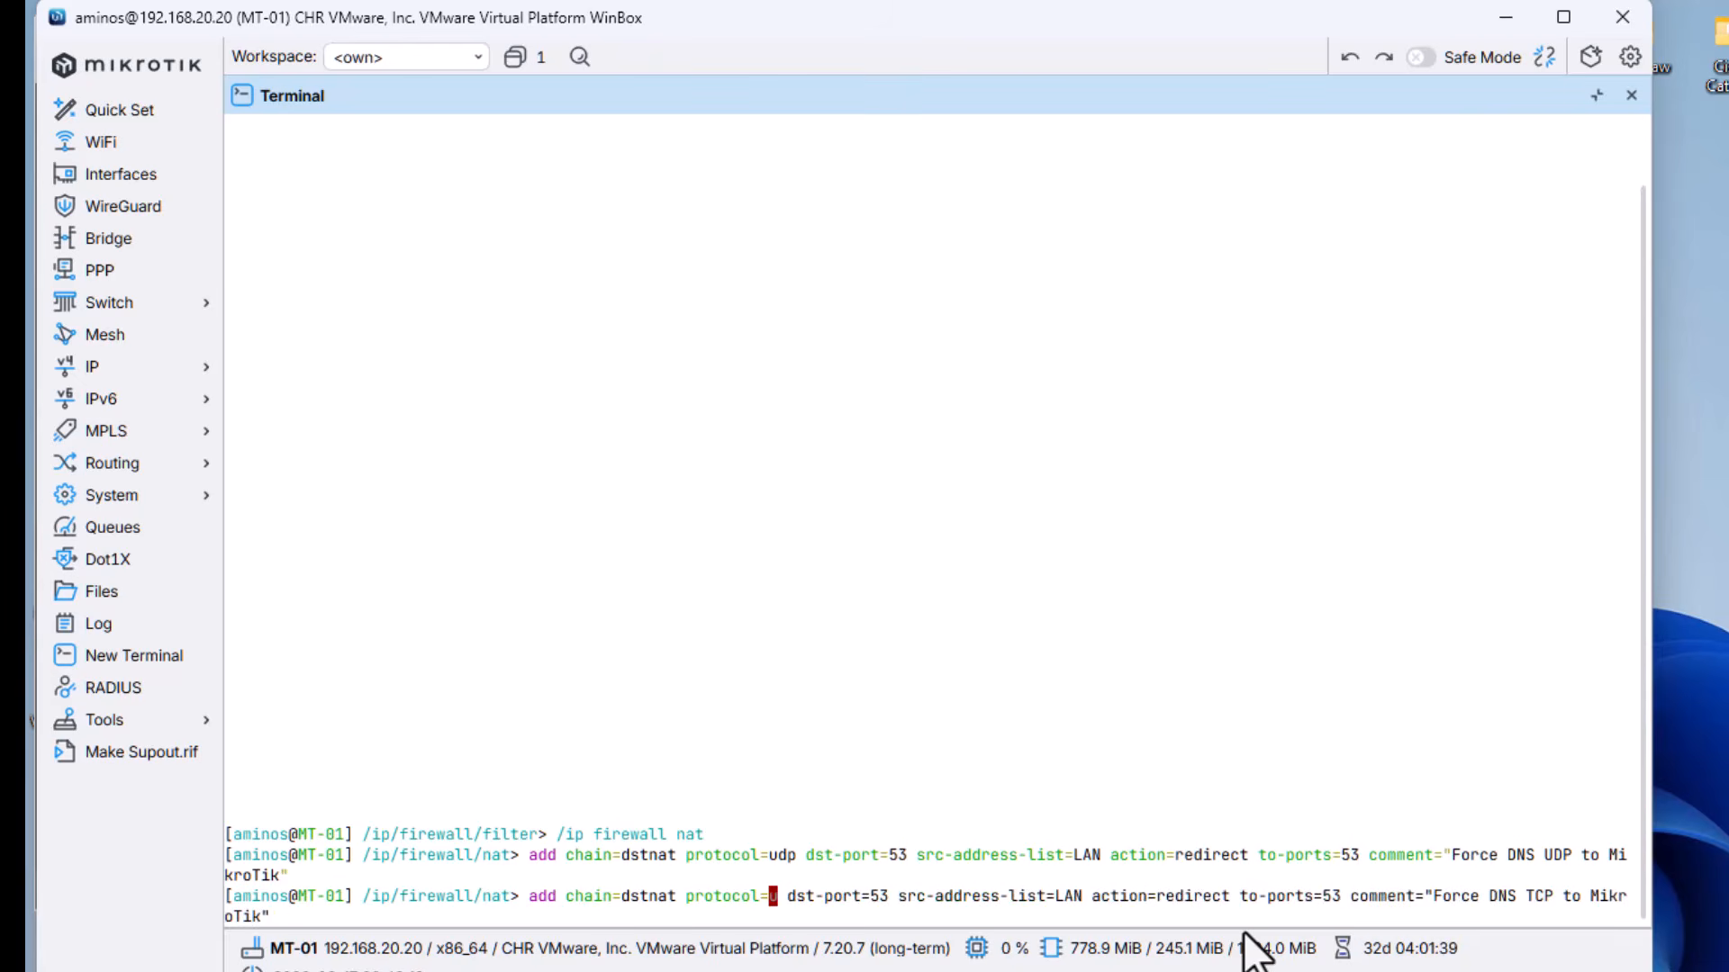
{"action": "type", "text": "tcp"}
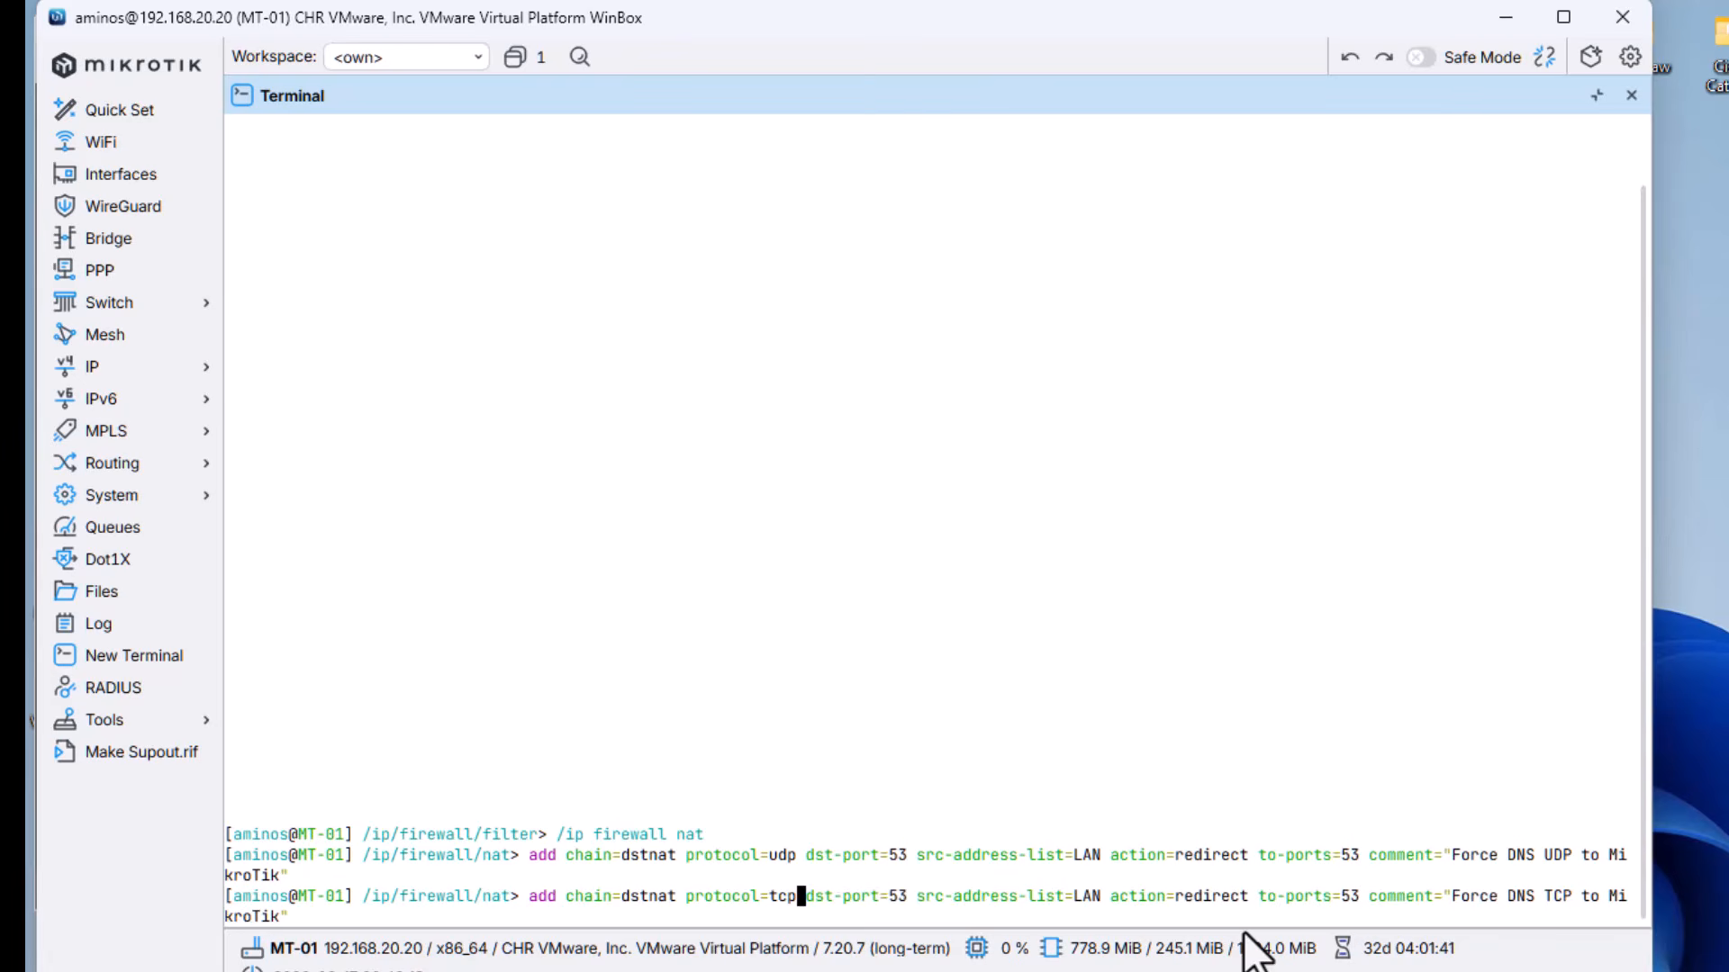
{"action": "key", "text": "Return"}
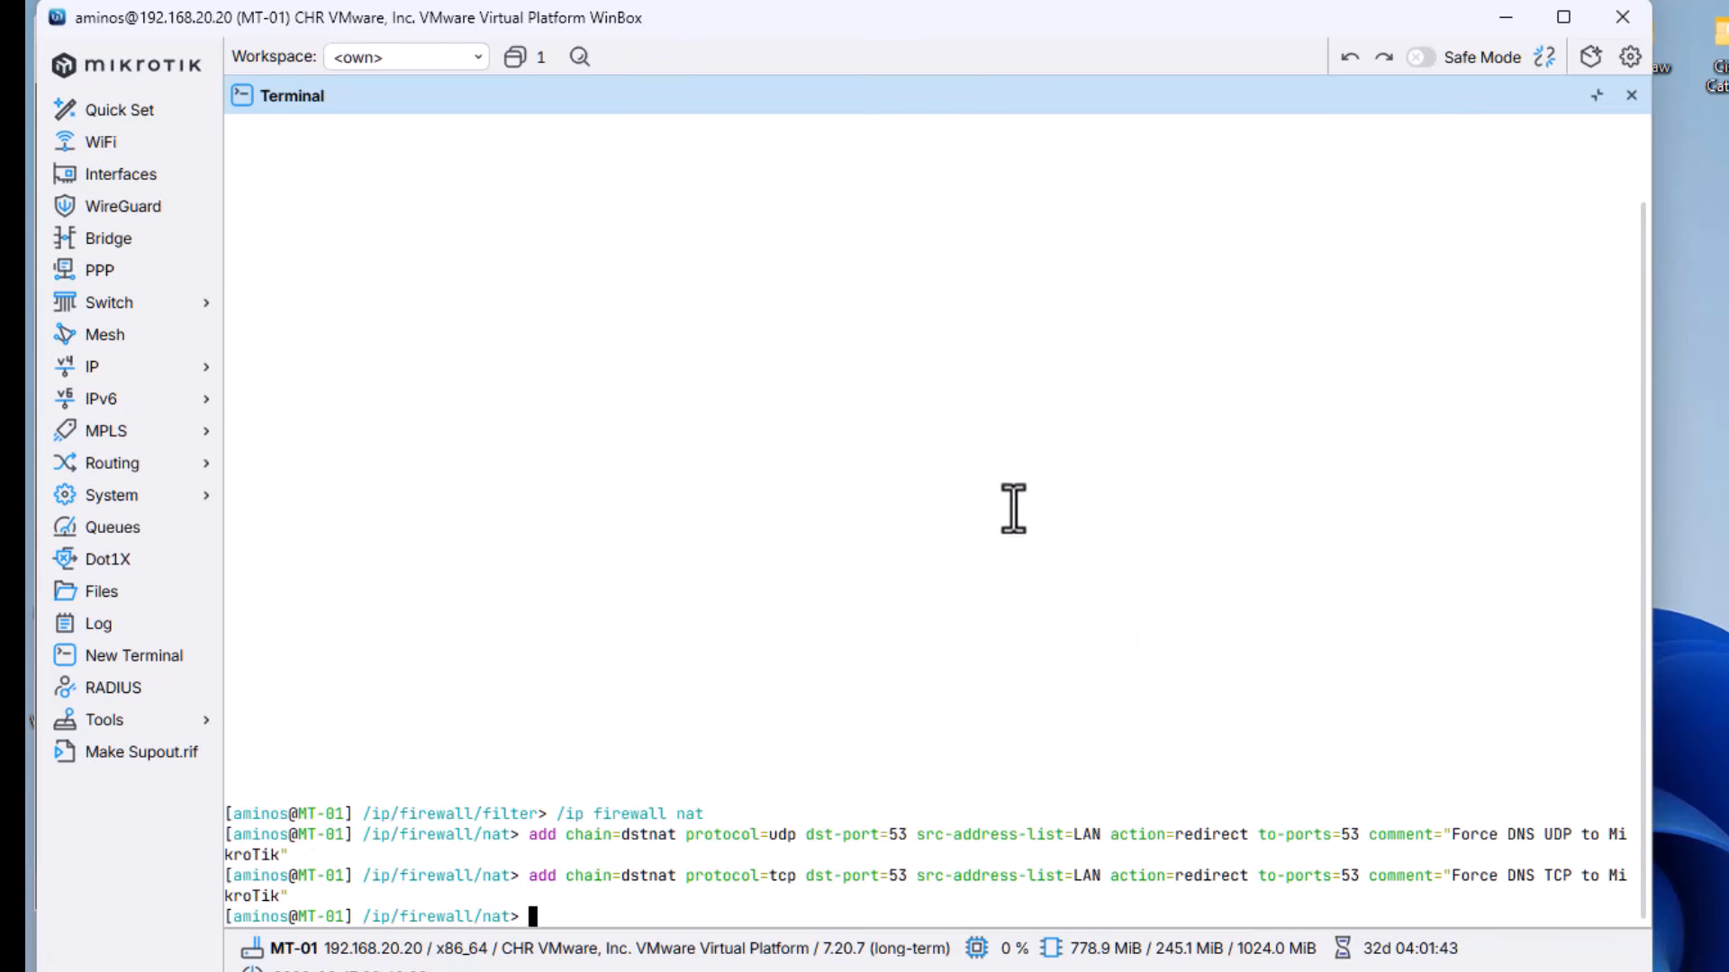
- Open the firewall NAT rules and move the "Force DNS UDP to MikroTik" and "Force DNS TCP to MikroTik" rules above the masquerade rule
{"action": "left_click", "coordinate": [129, 370]}
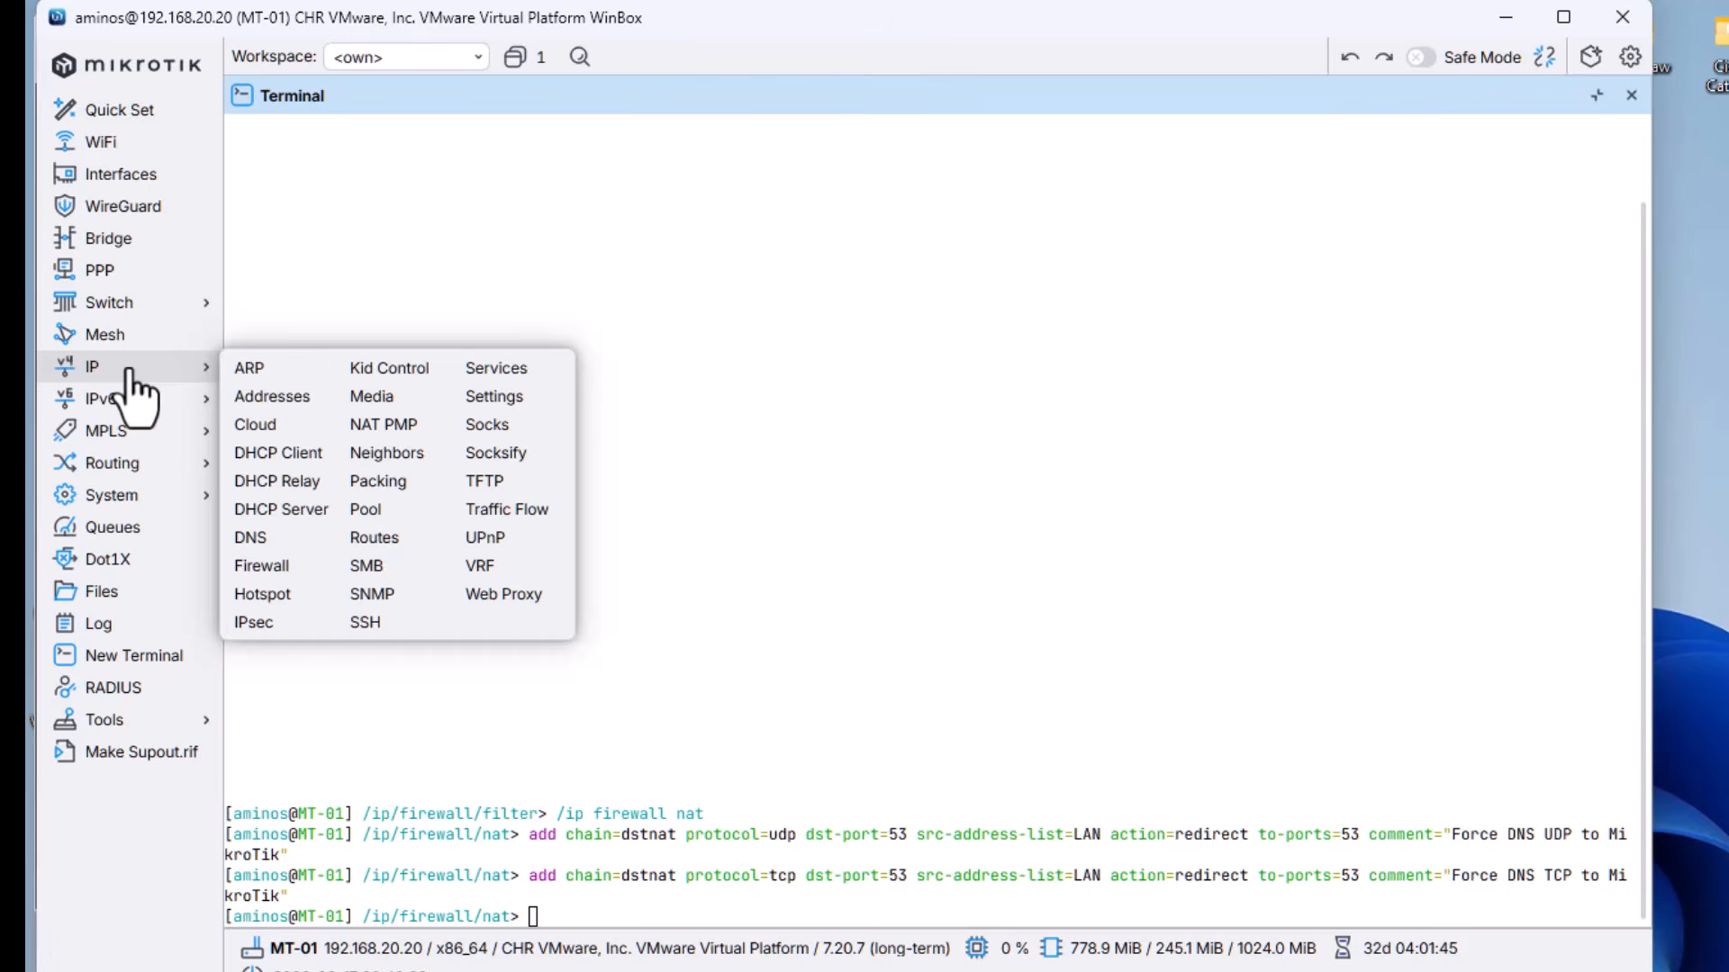
{"action": "left_click", "coordinate": [270, 567]}
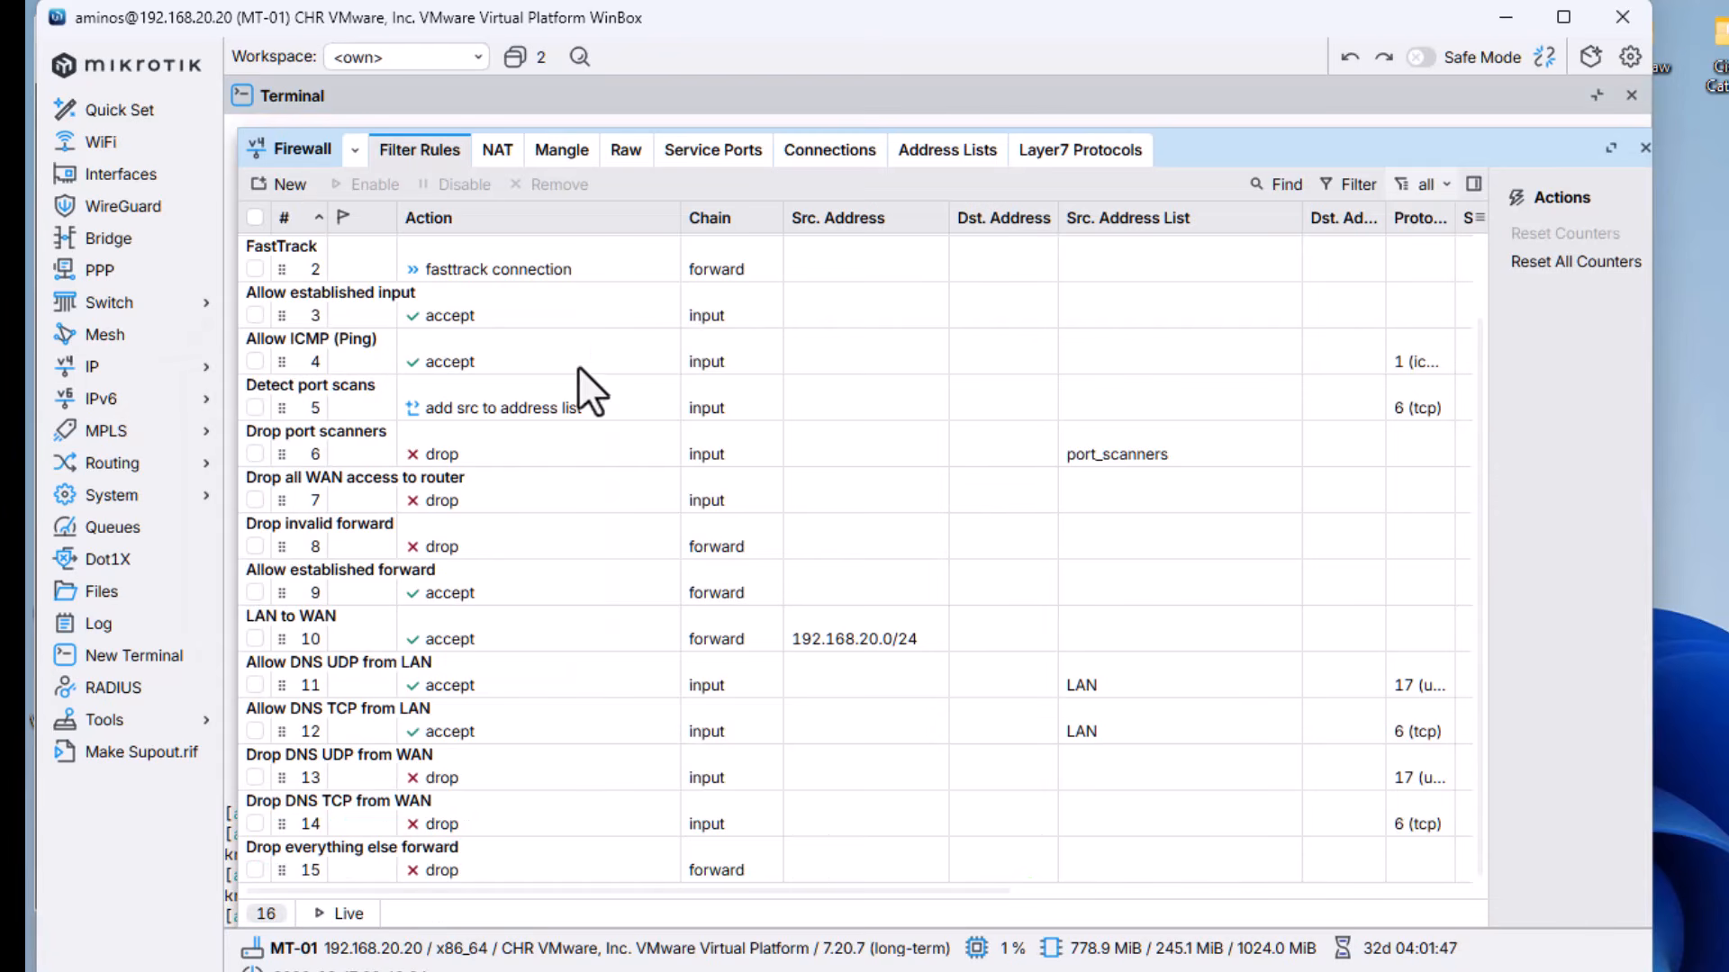
{"action": "left_click", "coordinate": [494, 151]}
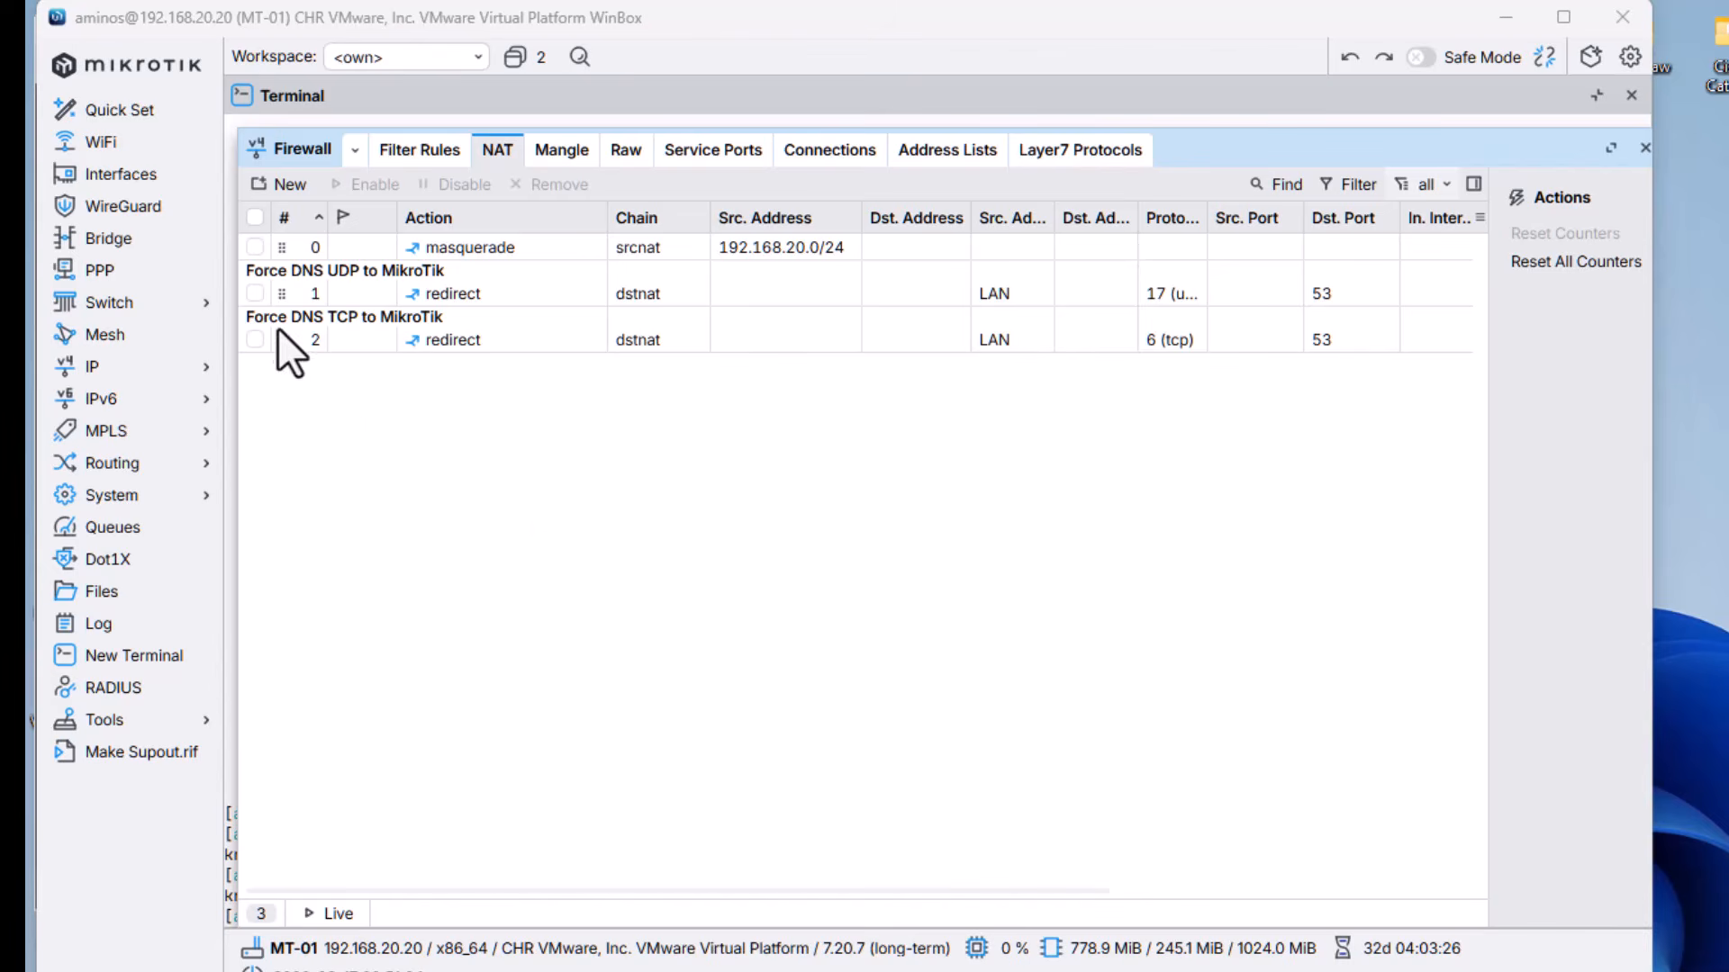
{"action": "left_click", "coordinate": [274, 293]}
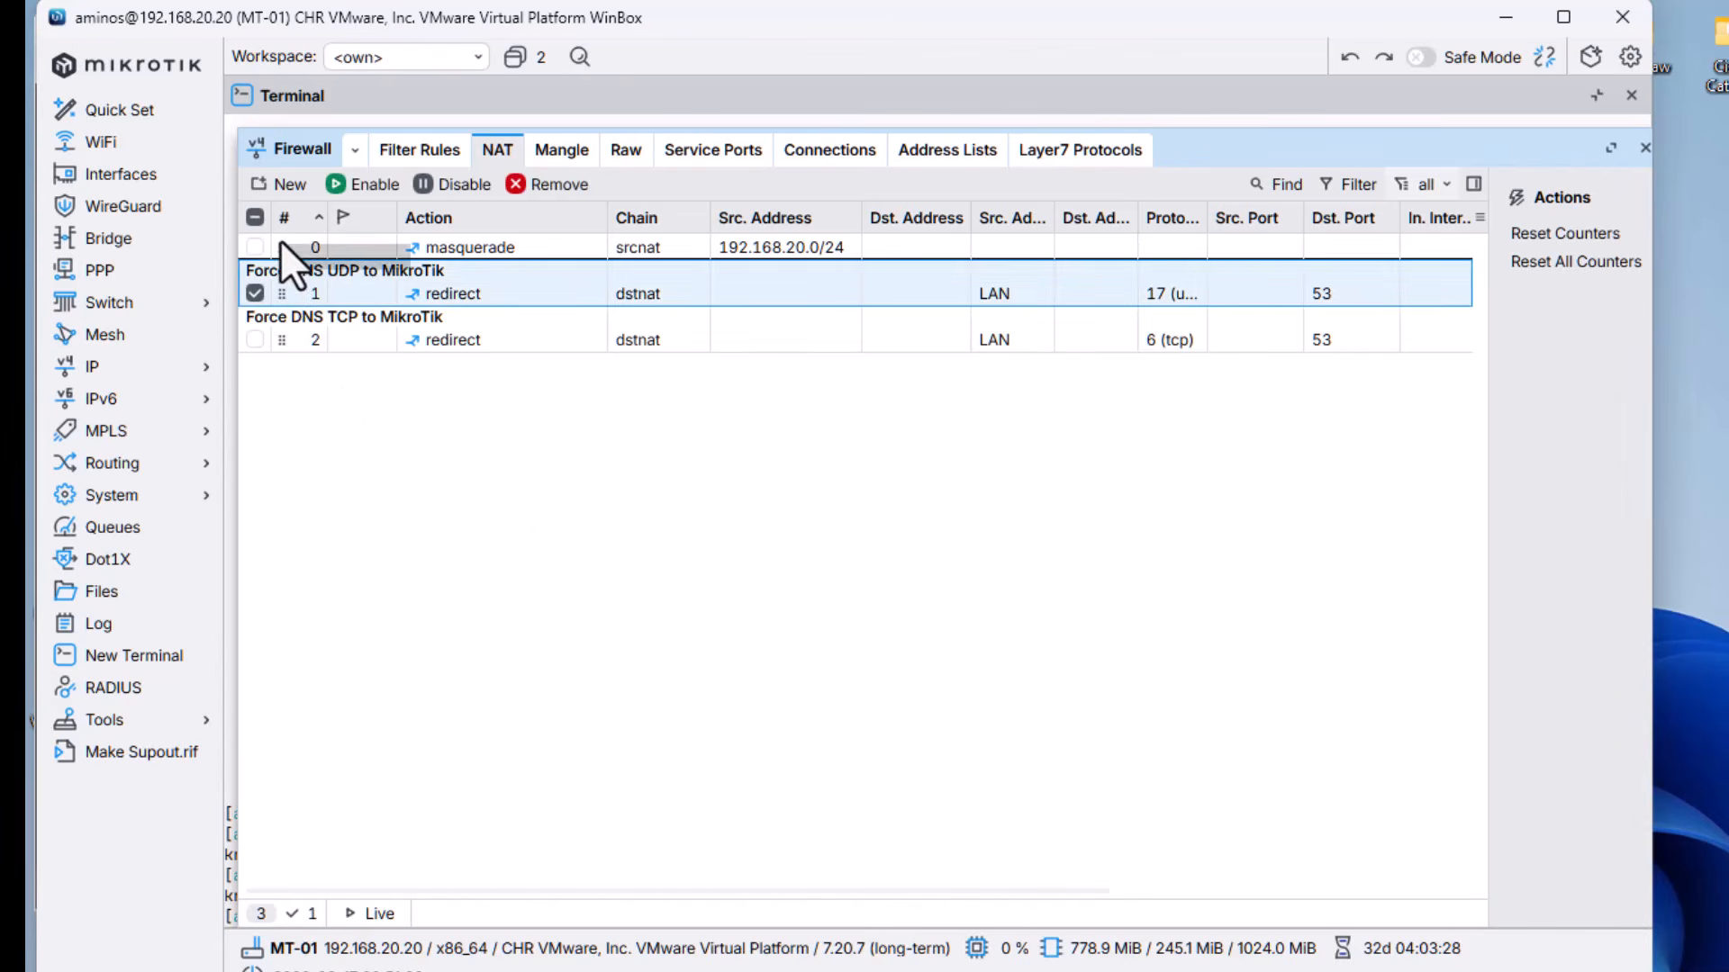
{"action": "left_click_drag", "start_coordinate": [274, 299], "coordinate": [283, 223]}
{"action": "left_click_drag", "start_coordinate": [285, 337], "coordinate": [273, 265]}
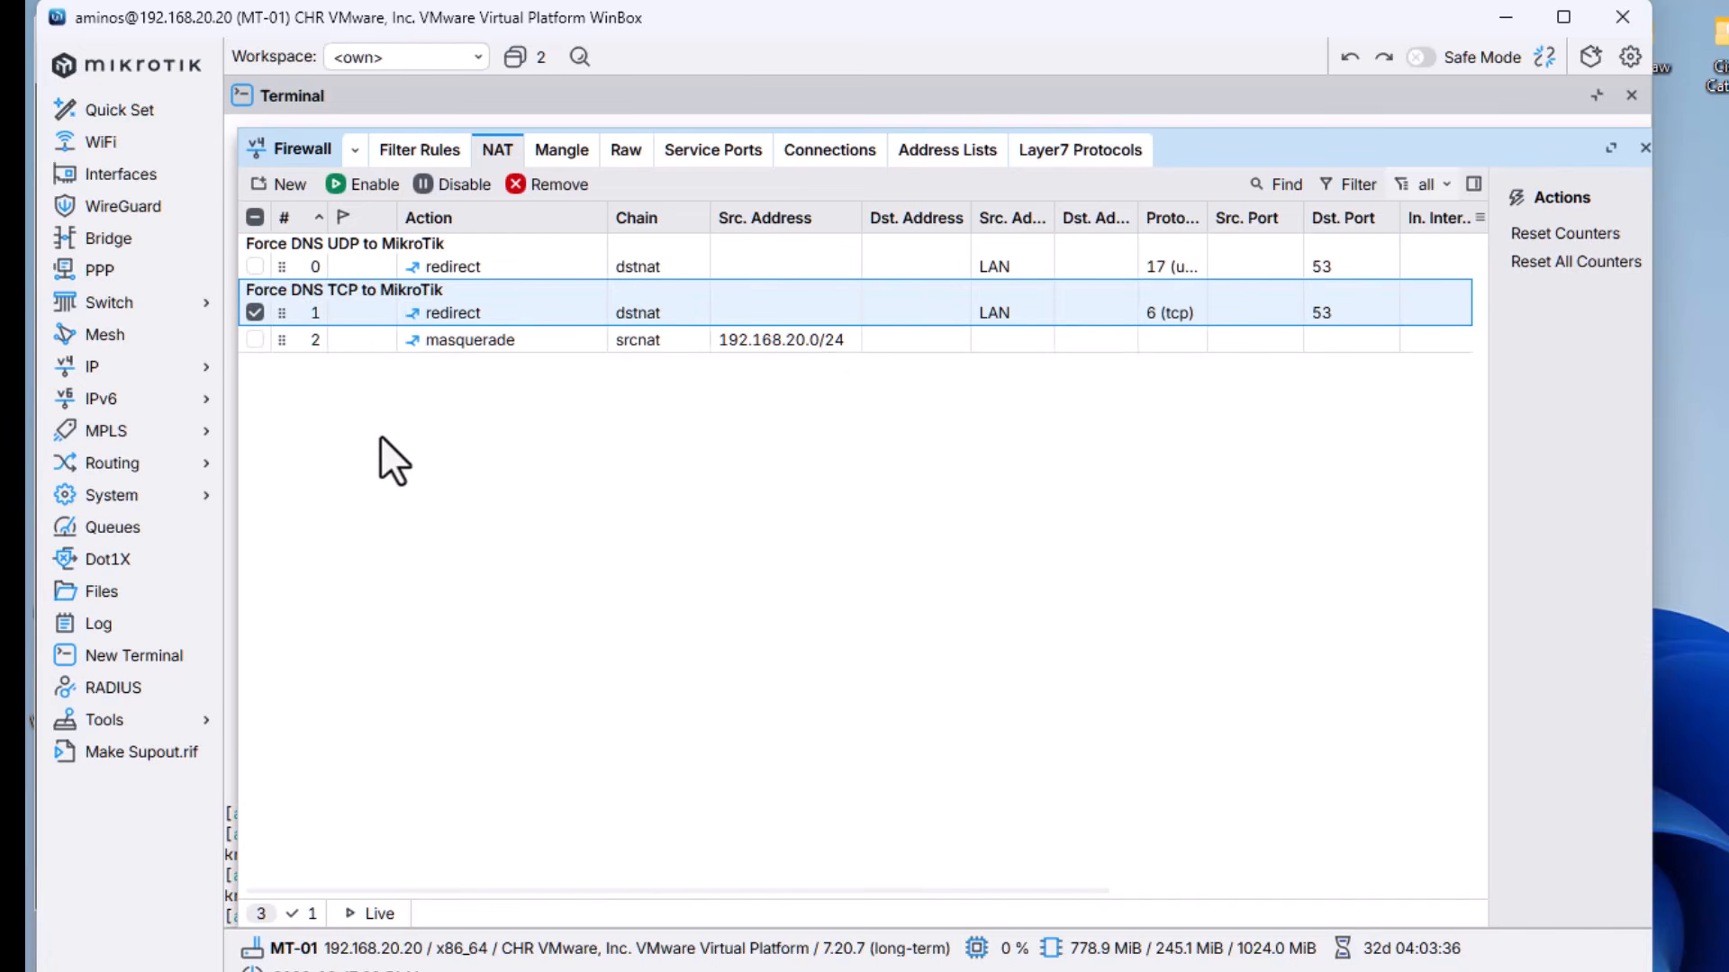